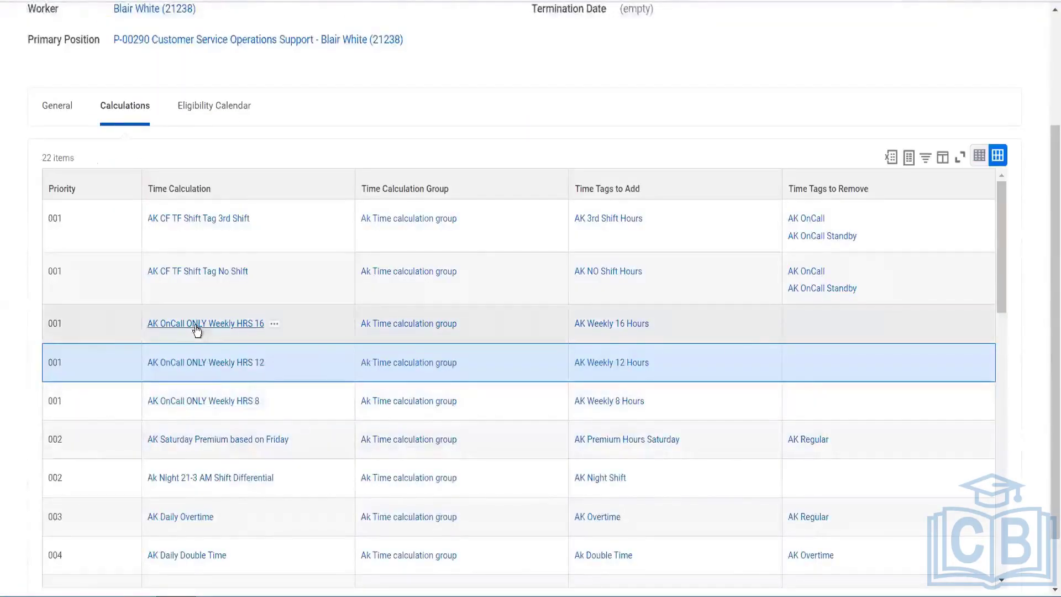
Open the AK OnCall ONLY Weekly HRS 16 calculation from the Calculations table in a new tab
{"action": "right_click", "coordinate": [197, 330]}
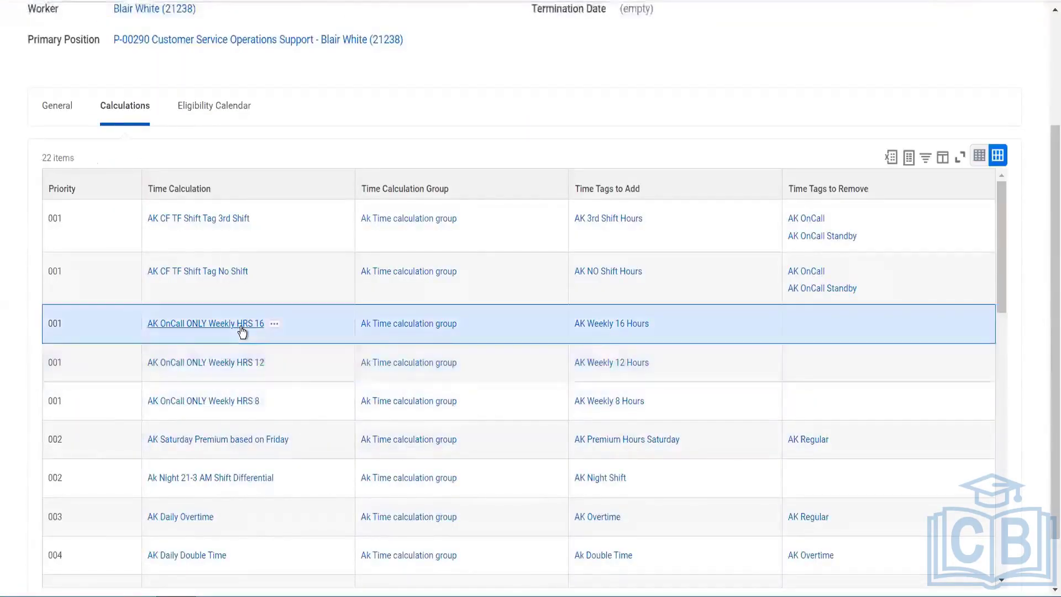
{"action": "left_click", "coordinate": [71, 405]}
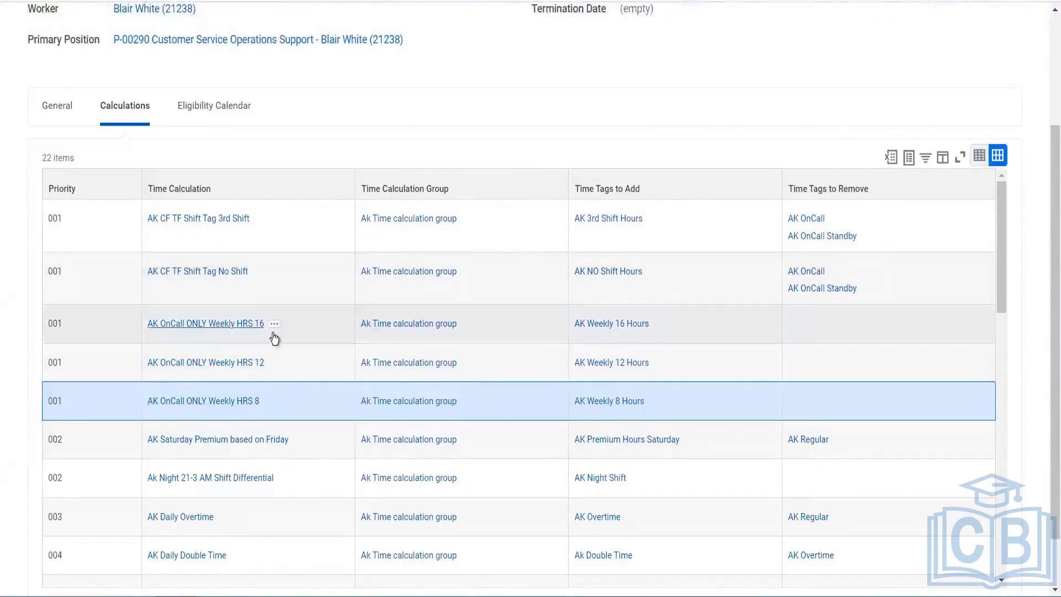
{"action": "left_click", "coordinate": [279, 336]}
{"action": "left_click", "coordinate": [278, 331]}
{"action": "left_click", "coordinate": [278, 334]}
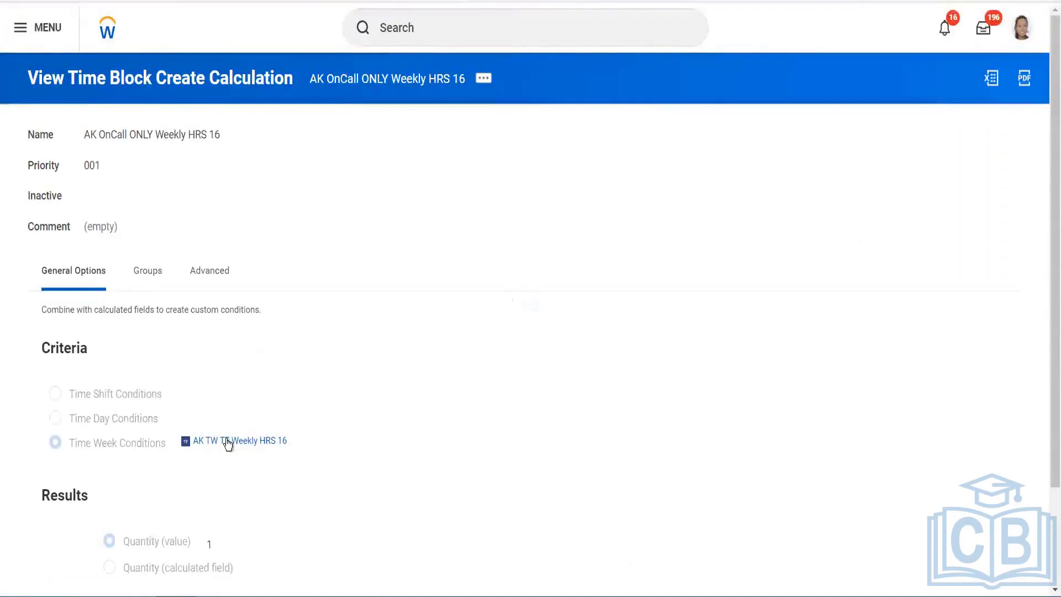
Inspect the AK TW TF Weekly HRS 16 condition and its AK TW SRI Weekly HRS 8 sum field
{"action": "right_click", "coordinate": [258, 441]}
{"action": "left_click", "coordinate": [275, 454]}
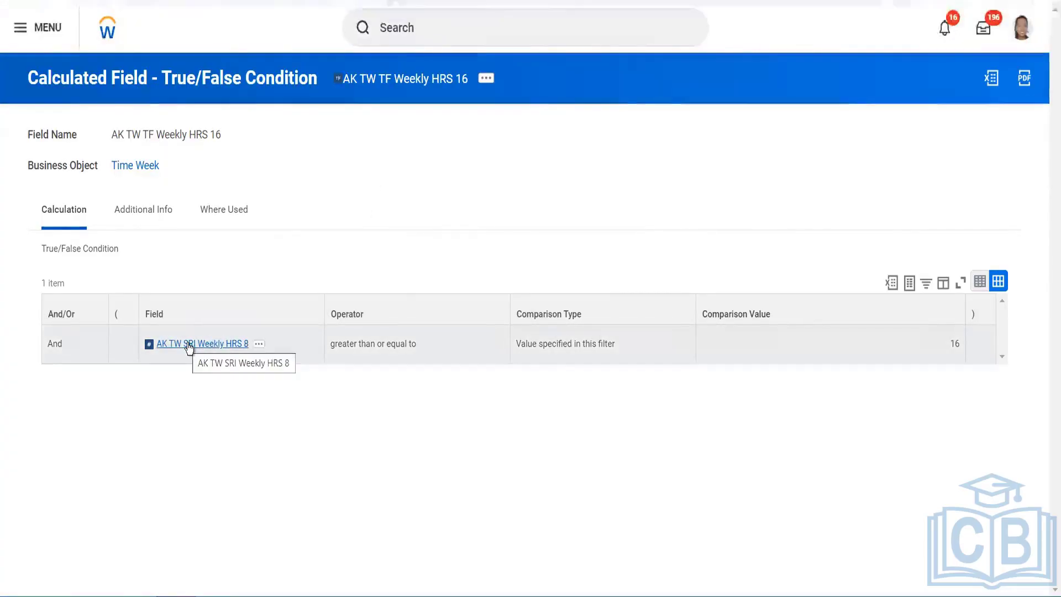
{"action": "left_click", "coordinate": [188, 345]}
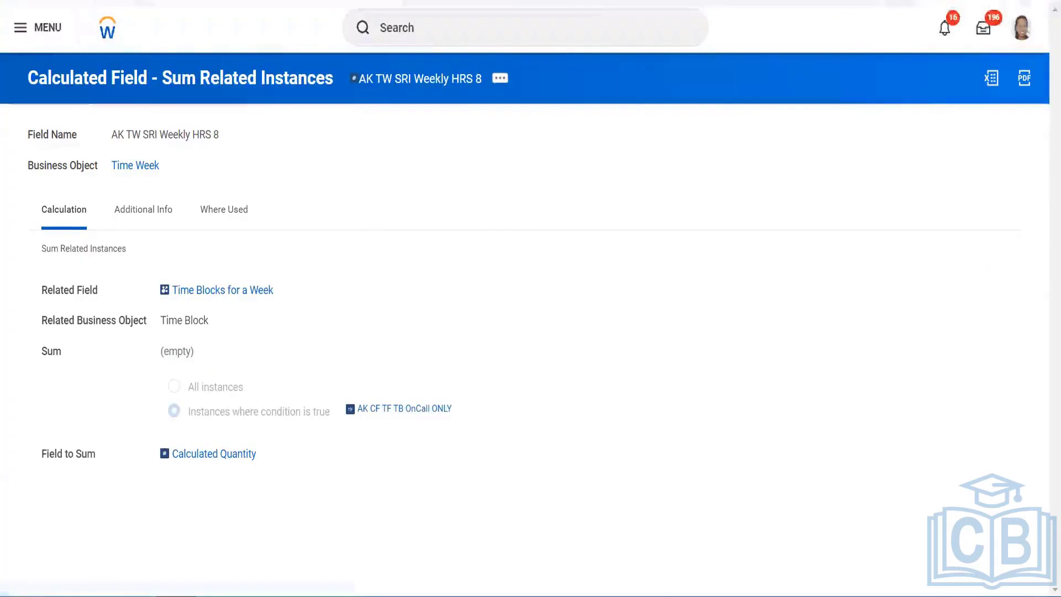
{"action": "key", "text": "alt+Left"}
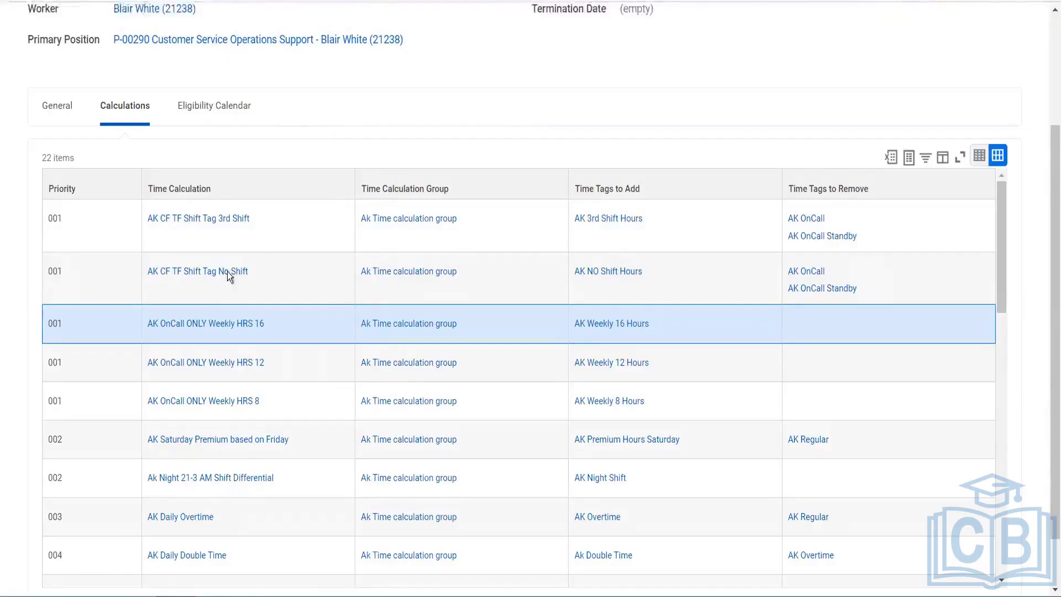
Open AK CF TF Shift Tag No Shift in a new tab and review its criteria and AK NO Shift Hours result
{"action": "left_click", "coordinate": [266, 287]}
{"action": "right_click", "coordinate": [212, 271]}
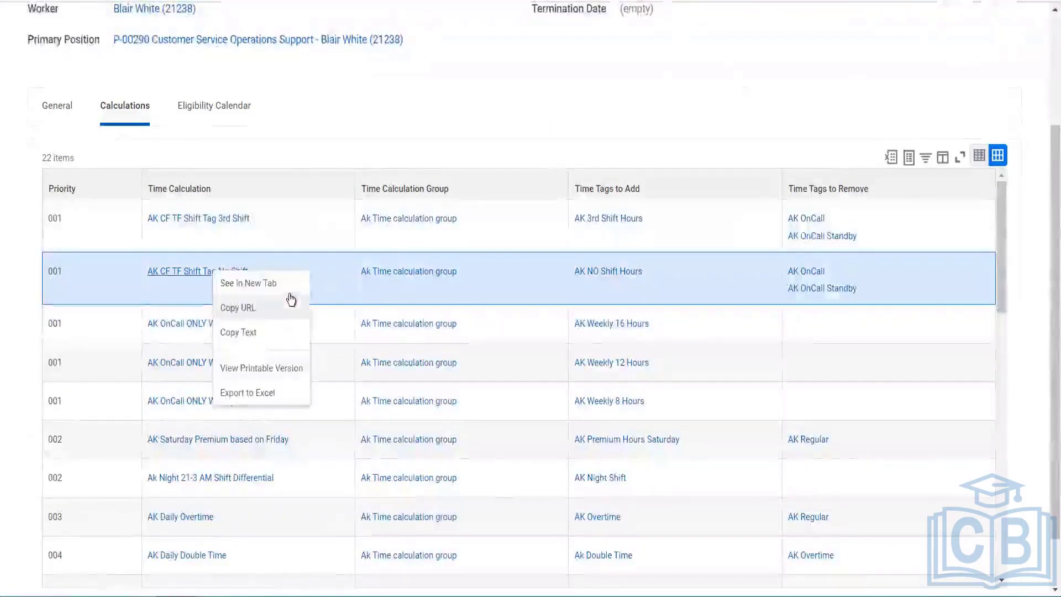
{"action": "left_click", "coordinate": [286, 287]}
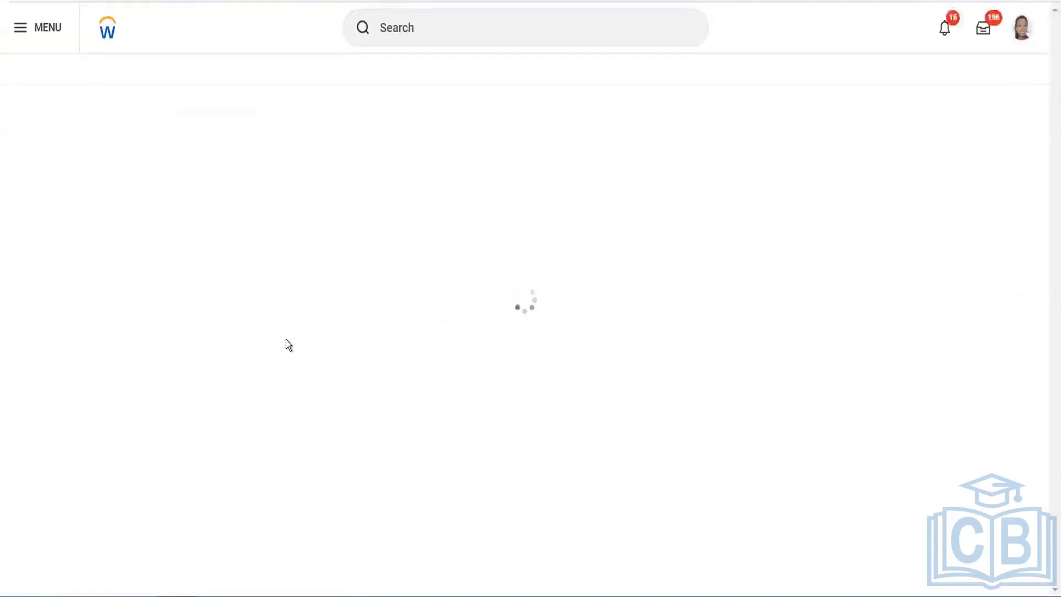
{"action": "scroll", "coordinate": [248, 313], "scroll_direction": "down", "scroll_amount": 4}
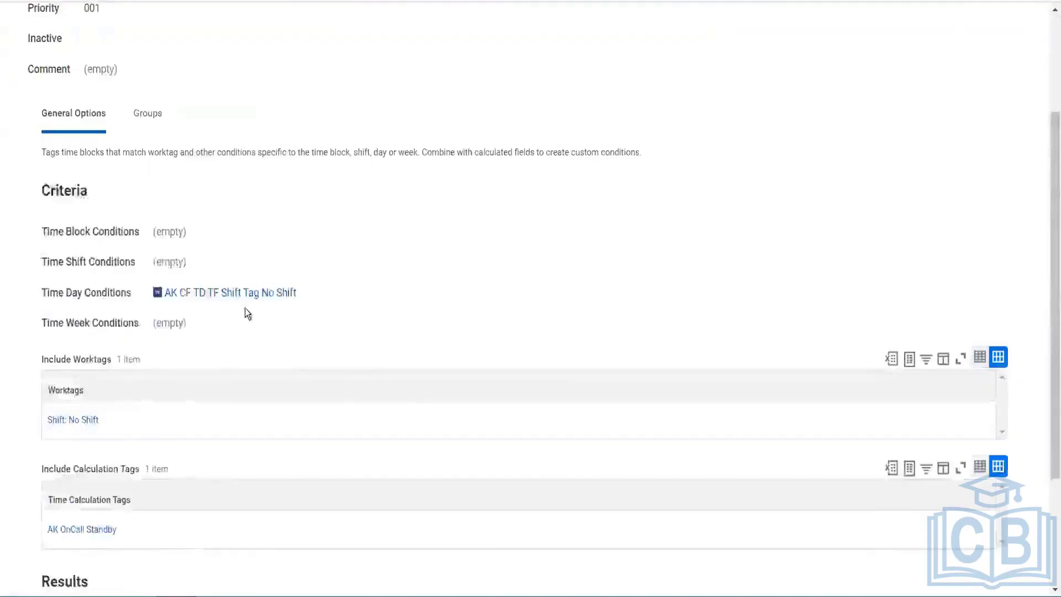
{"action": "scroll", "coordinate": [241, 312], "scroll_direction": "down", "scroll_amount": 2}
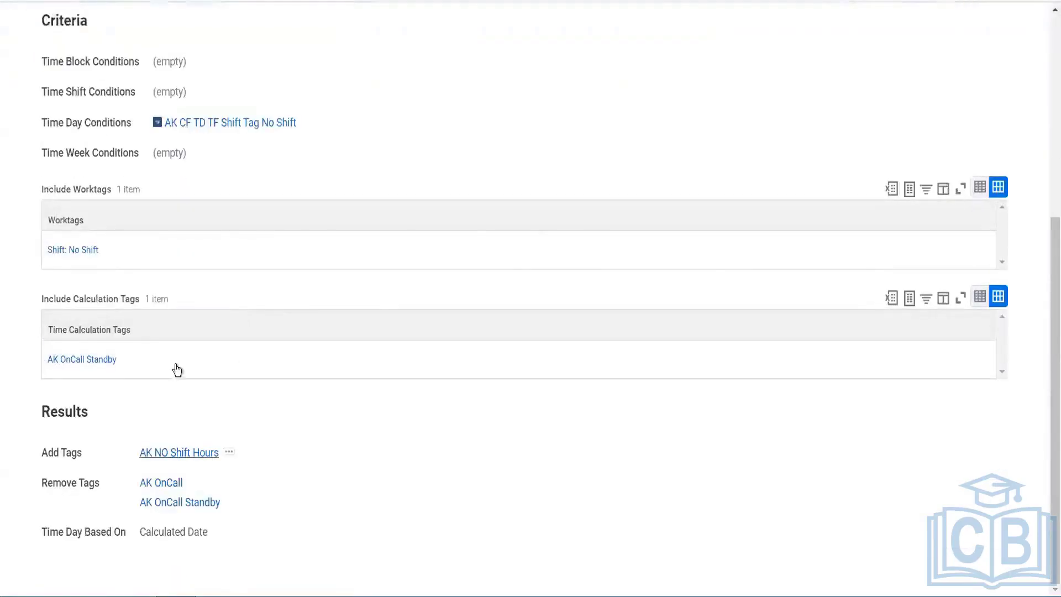
{"action": "scroll", "coordinate": [177, 353], "scroll_direction": "up", "scroll_amount": 3}
{"action": "scroll", "coordinate": [176, 353], "scroll_direction": "up", "scroll_amount": 1}
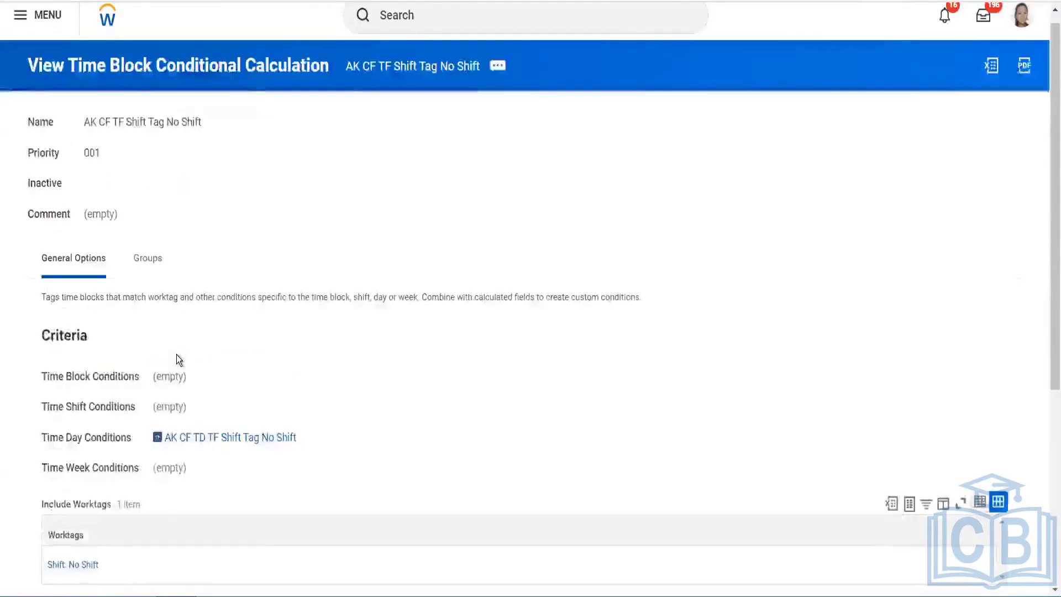
{"action": "scroll", "coordinate": [184, 307], "scroll_direction": "down", "scroll_amount": 4}
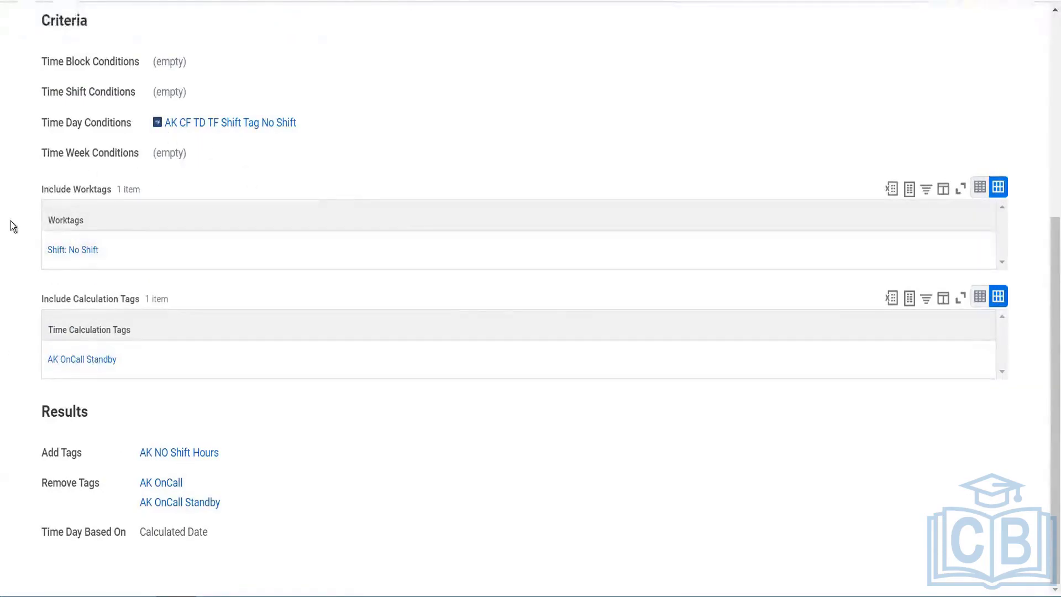
Open the AK CF TD TF Shift Tag No Shift condition and browse its linked fields across tabs
{"action": "left_click", "coordinate": [239, 126]}
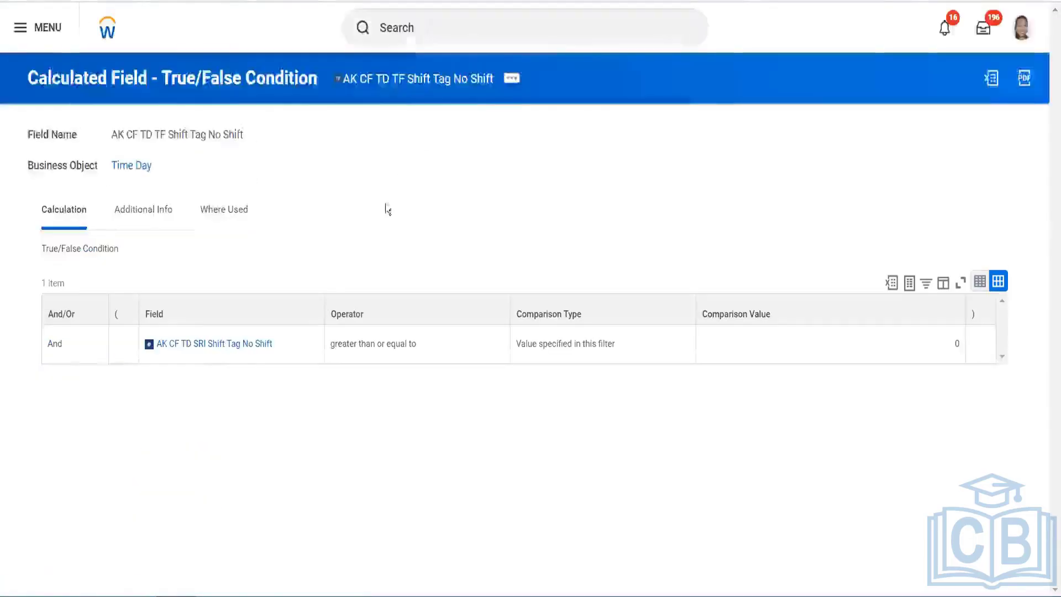
{"action": "left_click", "coordinate": [208, 353]}
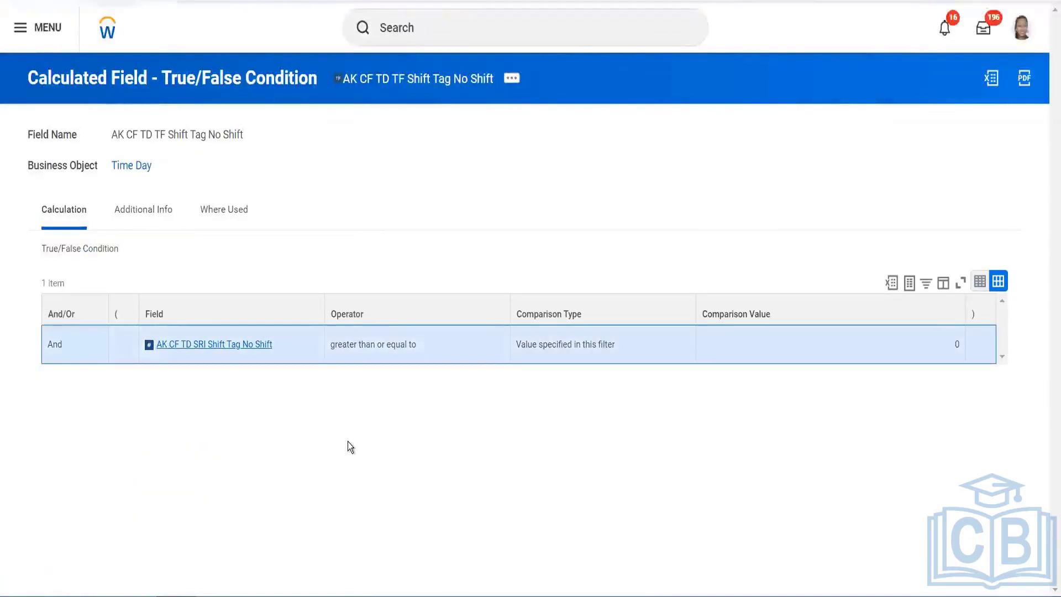
{"action": "left_click", "coordinate": [380, 412]}
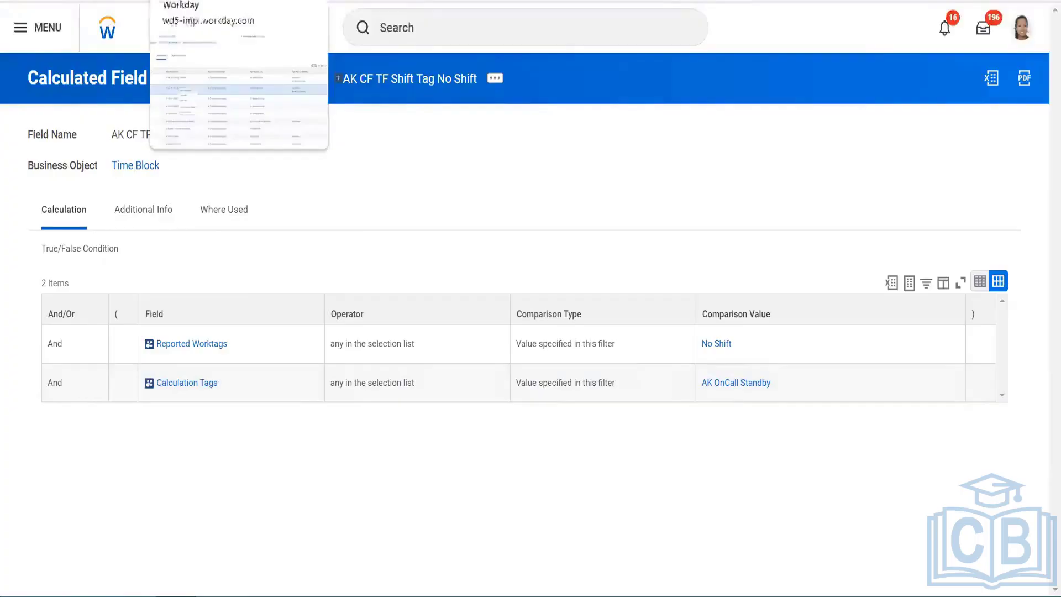
{"action": "left_click", "coordinate": [198, 1]}
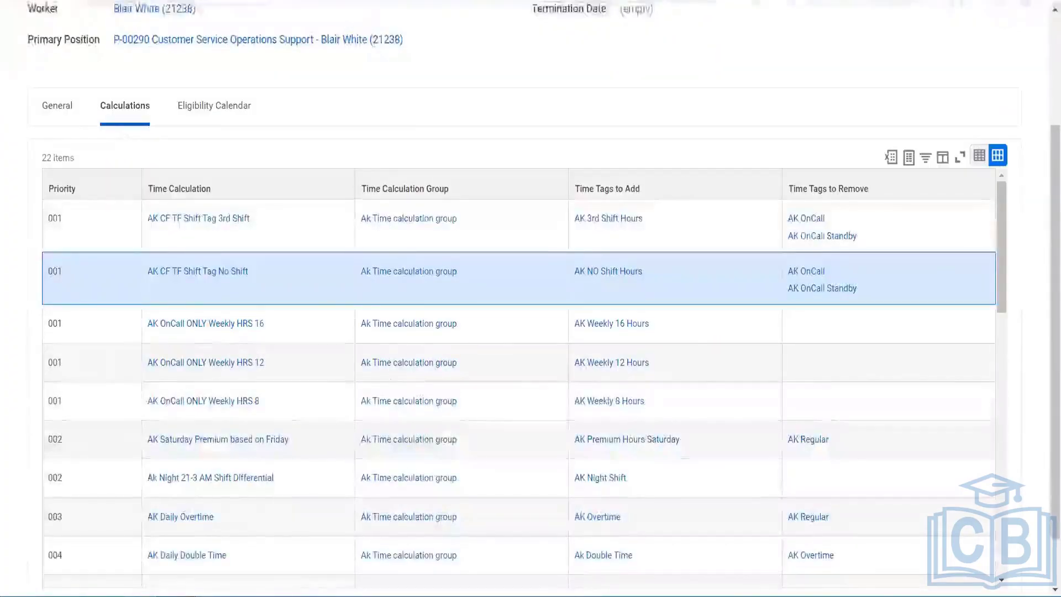
{"action": "left_click", "coordinate": [249, 1]}
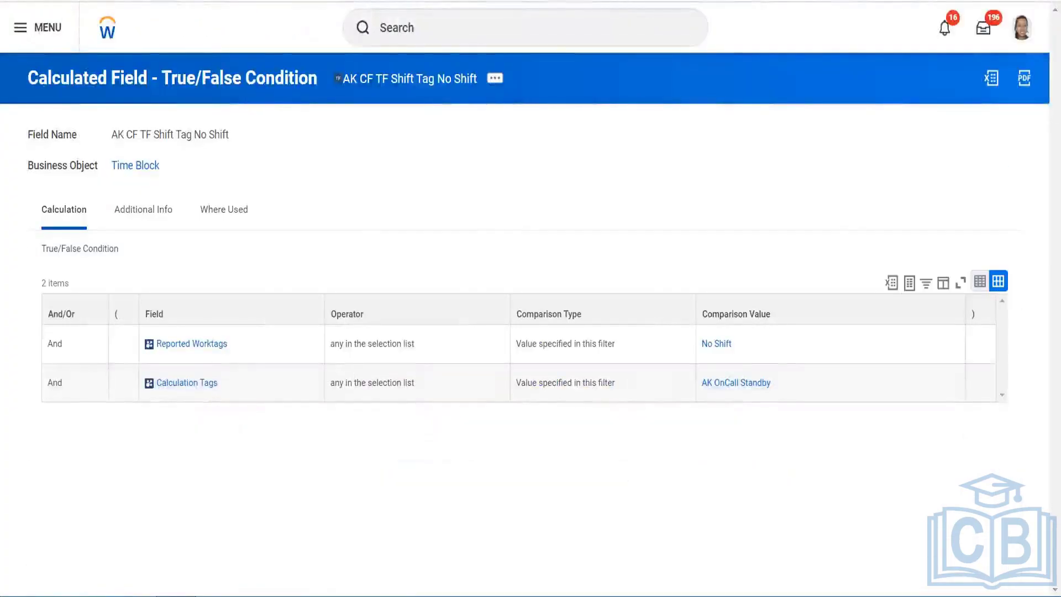
{"action": "left_click", "coordinate": [210, 1]}
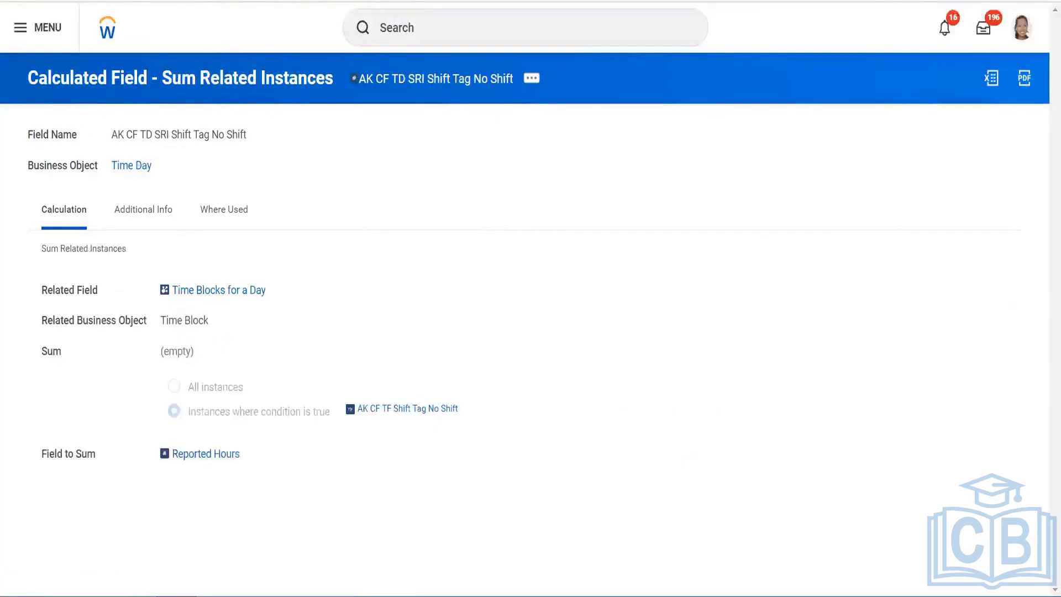
{"action": "left_click", "coordinate": [171, 1]}
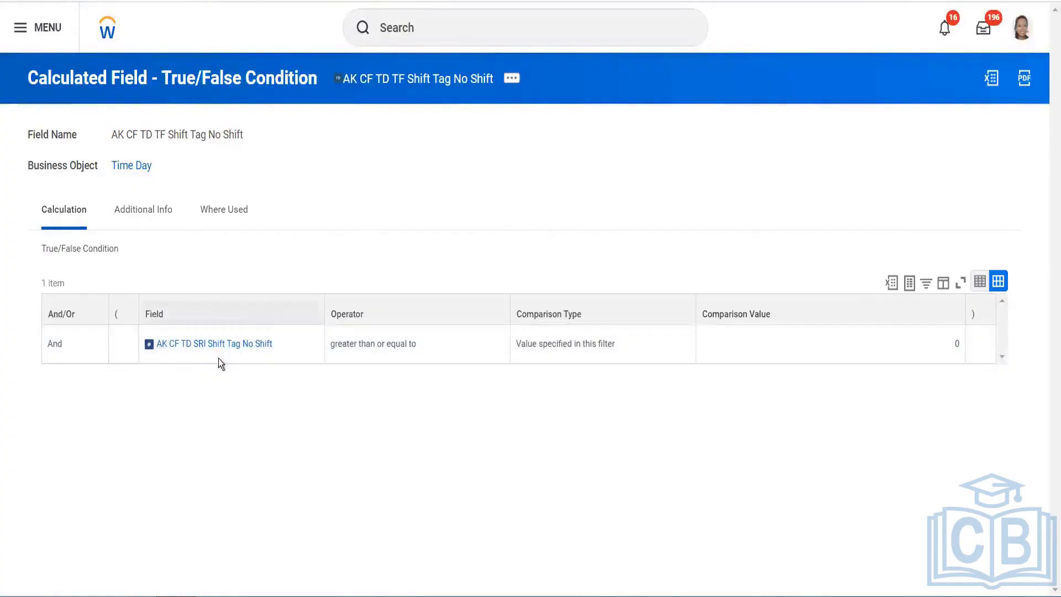
Edit AK CF TD TF Shift Tag No Shift and clear the field from its condition row
{"action": "left_click", "coordinate": [515, 81]}
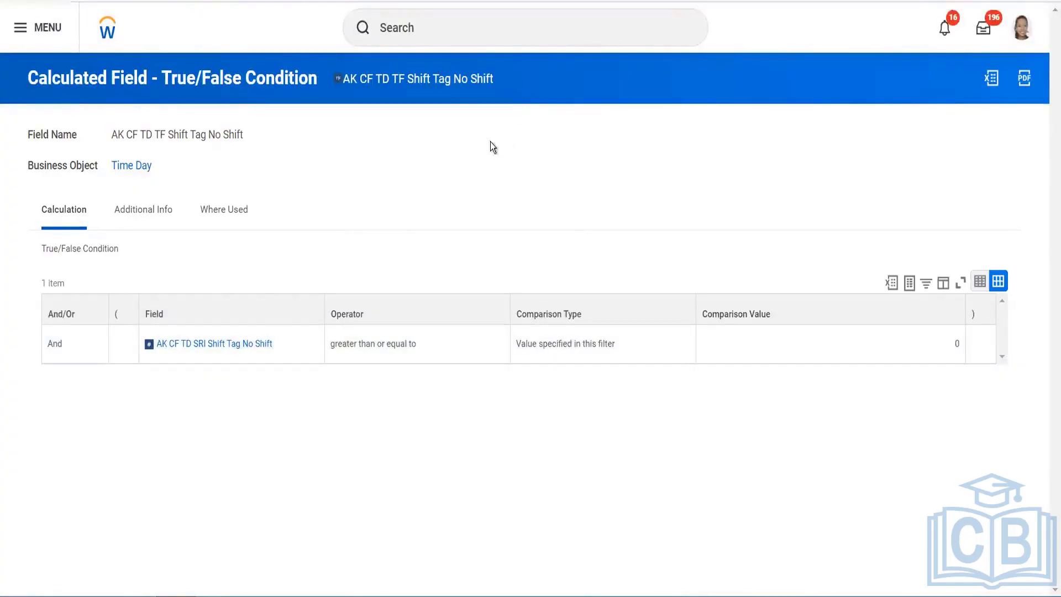
{"action": "mouse_move", "coordinate": [547, 160]}
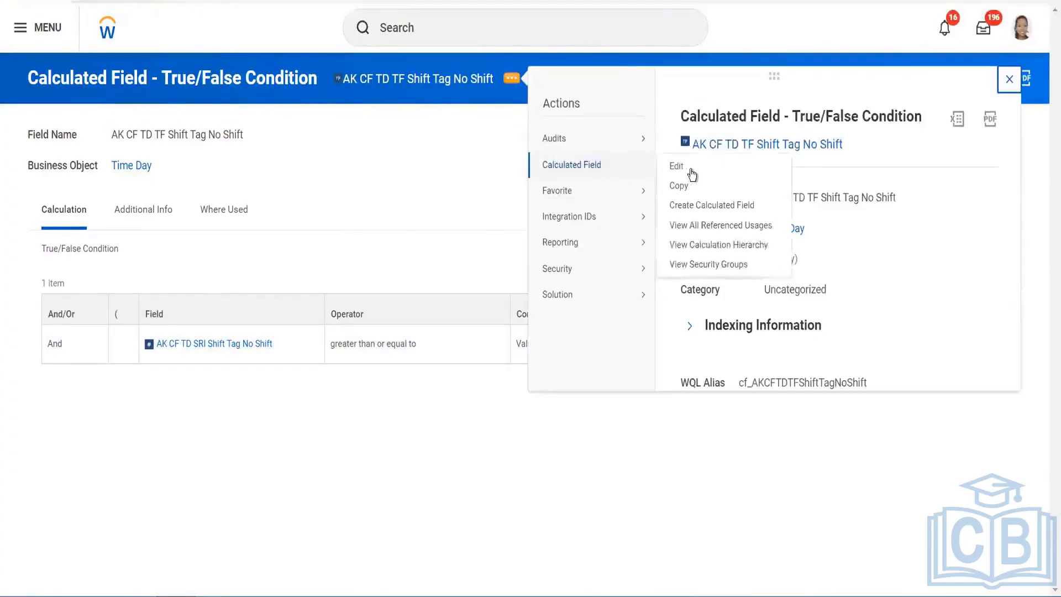
{"action": "left_click", "coordinate": [691, 172]}
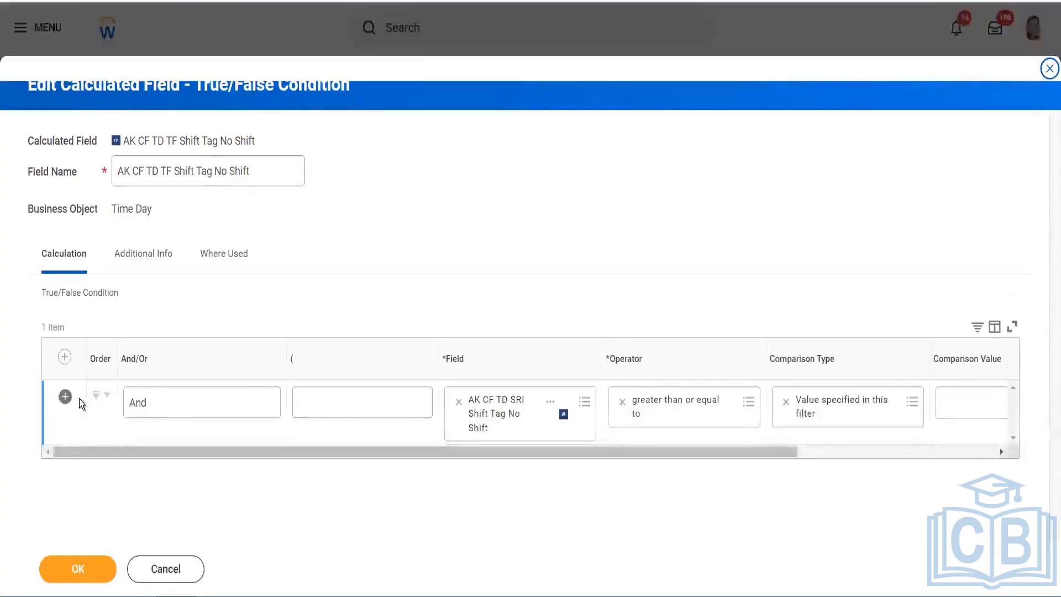
{"action": "left_click", "coordinate": [458, 402]}
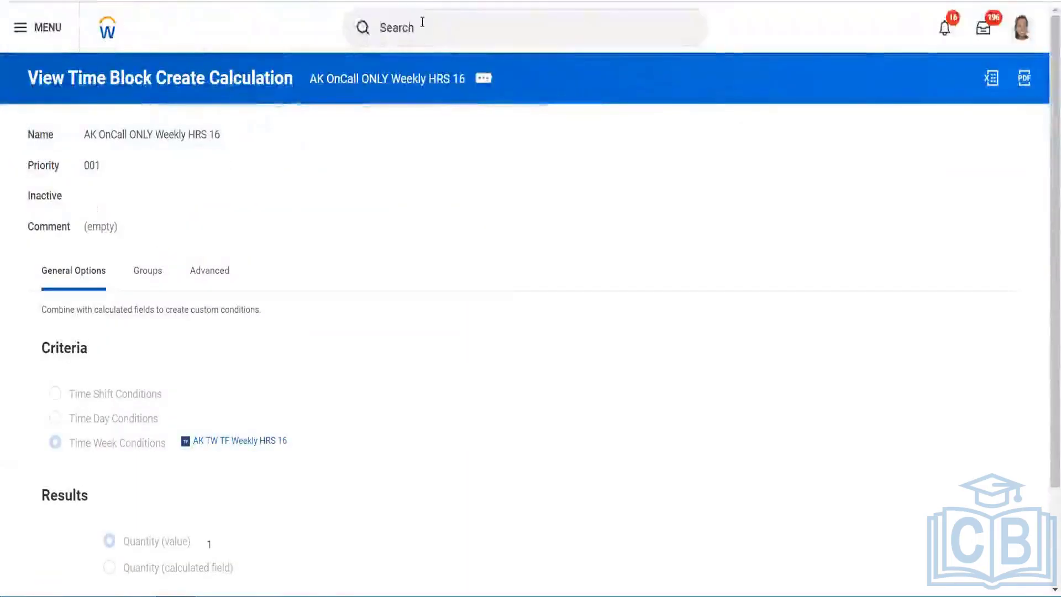
{"action": "left_click", "coordinate": [422, 22]}
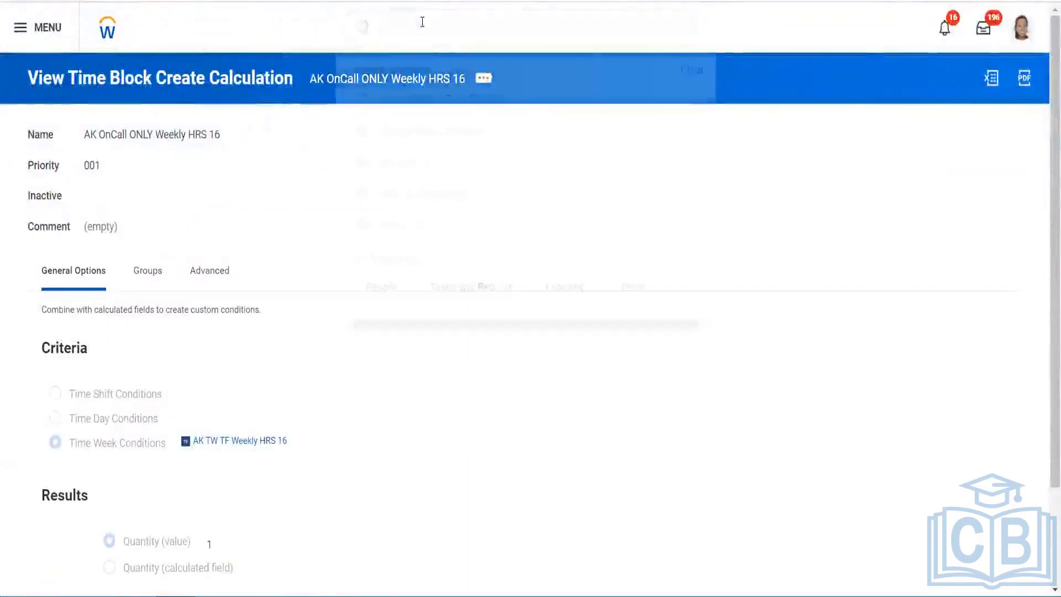
Start a new calculated field named 'CF time Day CRI No shift' via Create Calculated Field
{"action": "type", "text": "create "}
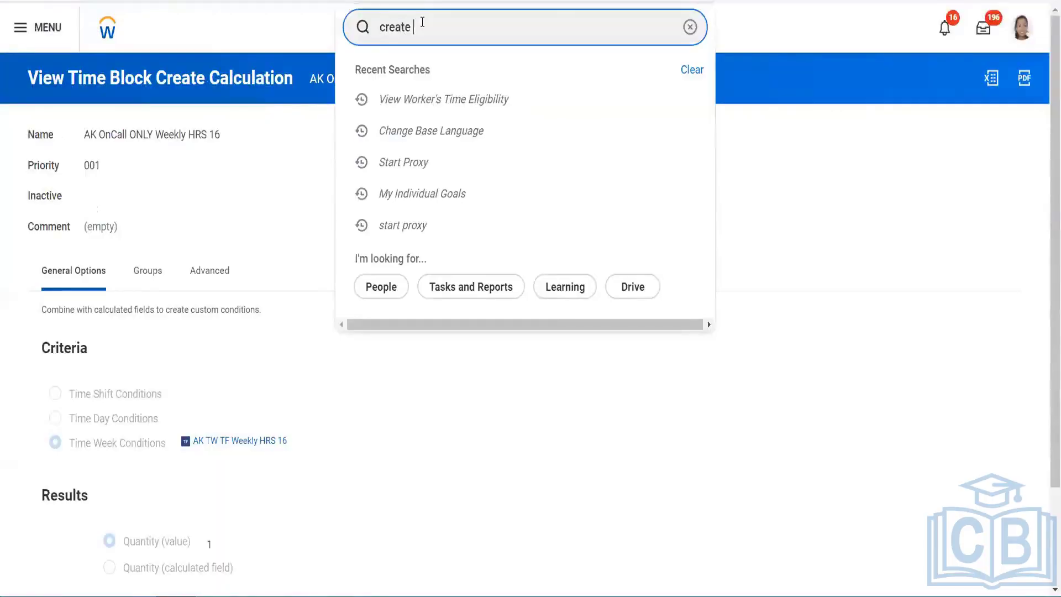
{"action": "type", "text": "cal field"}
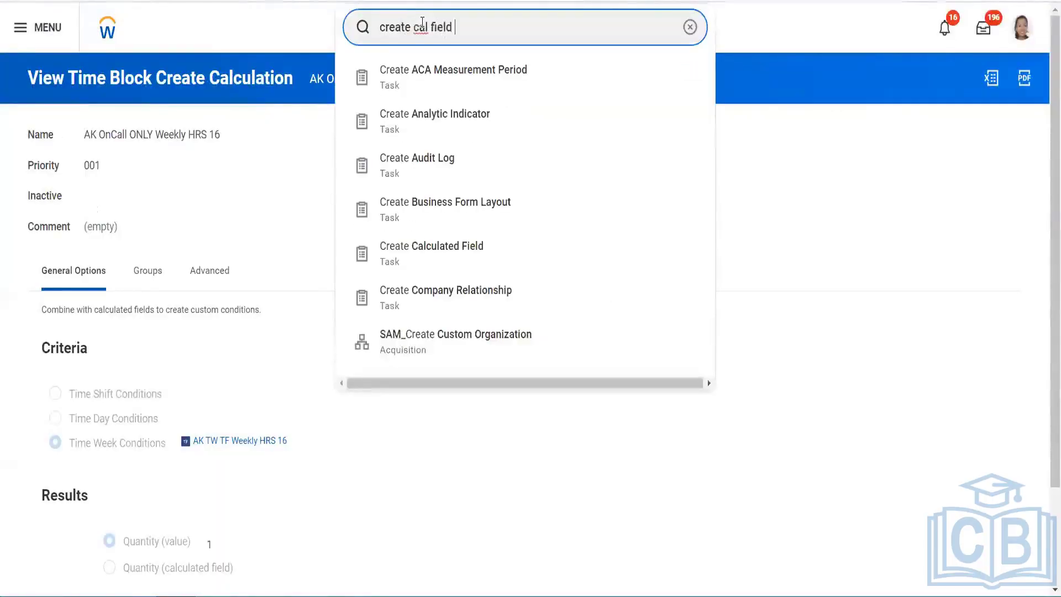
{"action": "left_click", "coordinate": [425, 76]}
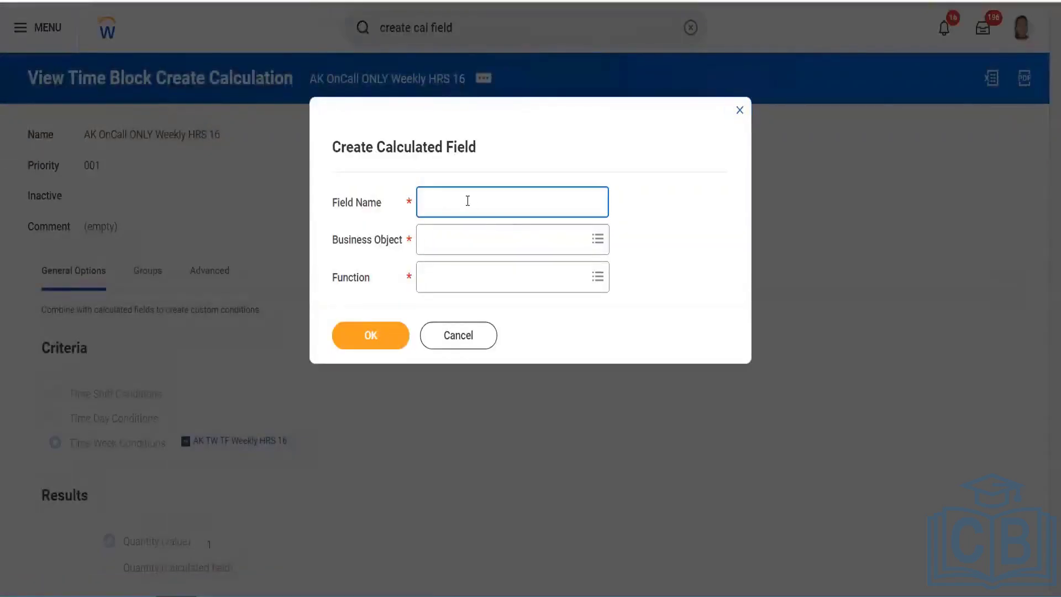
{"action": "type", "text": "CF time Day"}
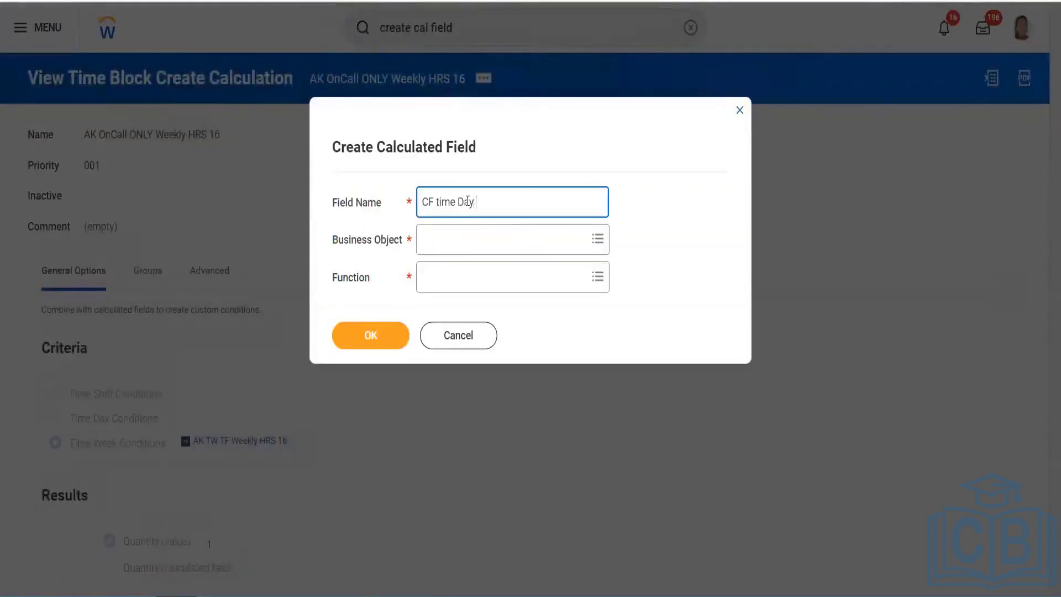
{"action": "key", "text": "BackSpace"}
{"action": "key", "text": "BackSpace"}
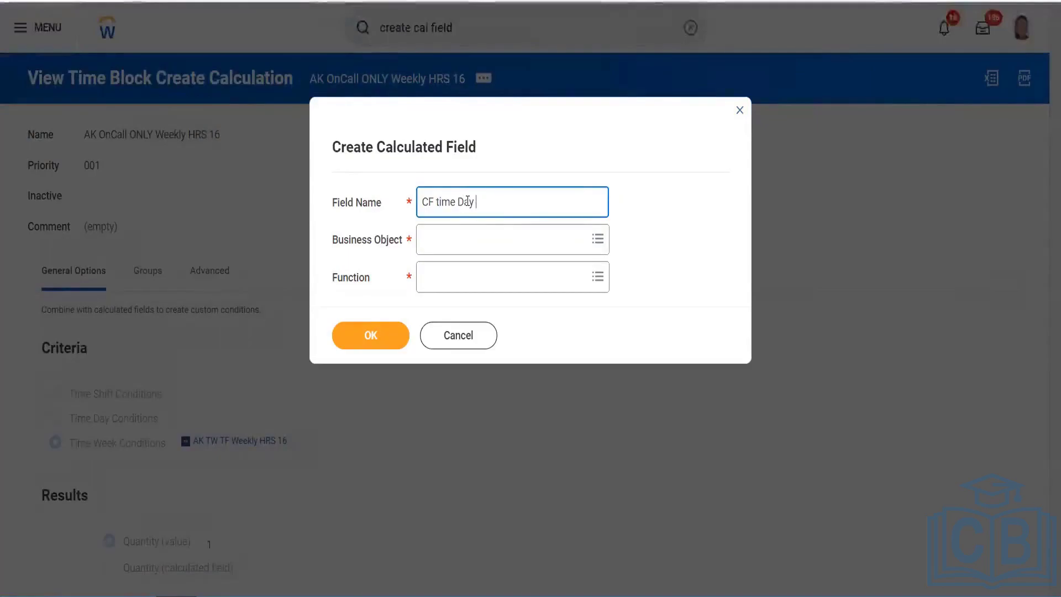
{"action": "type", "text": "CRI "}
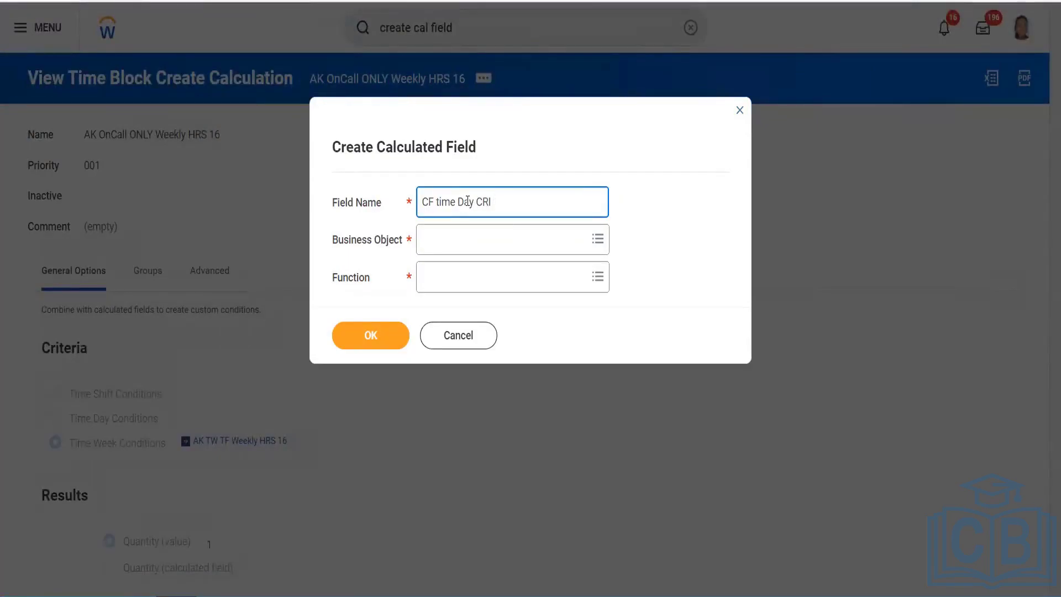
{"action": "type", "text": "No shift"}
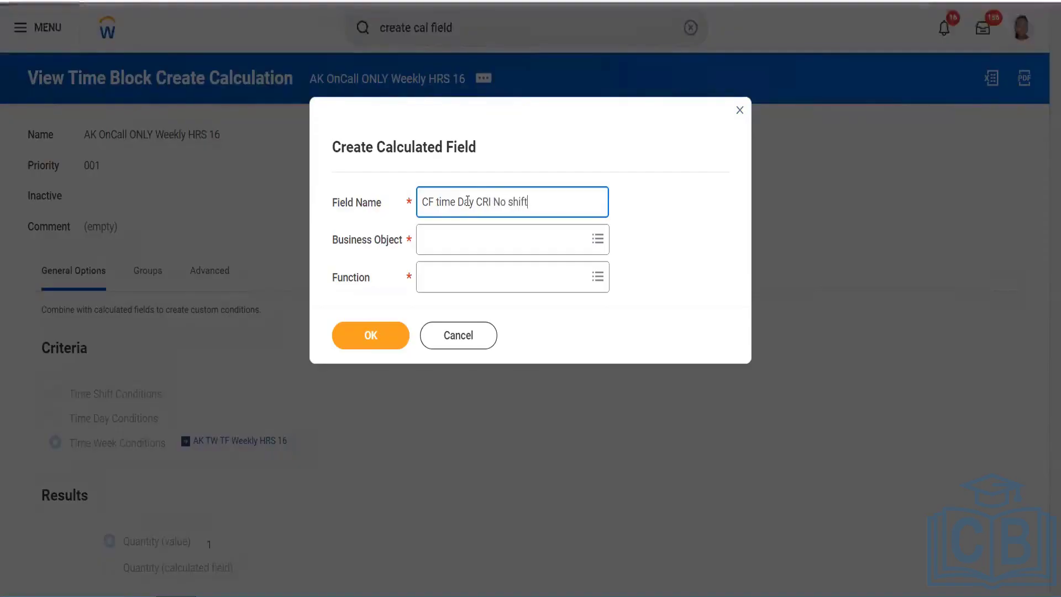
{"action": "key", "text": "Tab"}
Set its business object to Time Day and function to Count Related Instances, then create it
{"action": "type", "text": "Time d"}
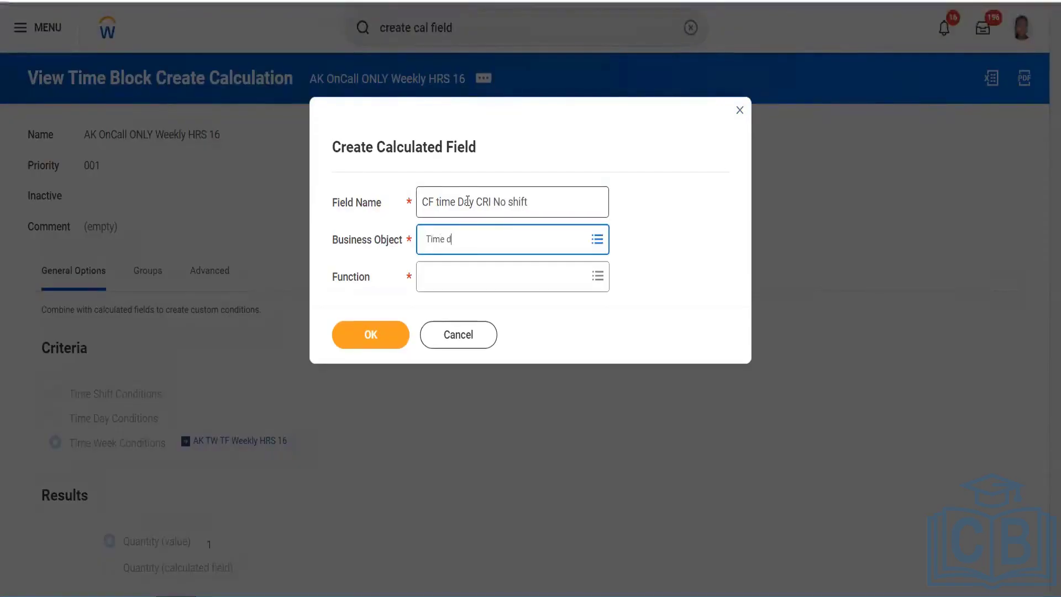
{"action": "type", "text": "ay"}
{"action": "key", "text": "Return"}
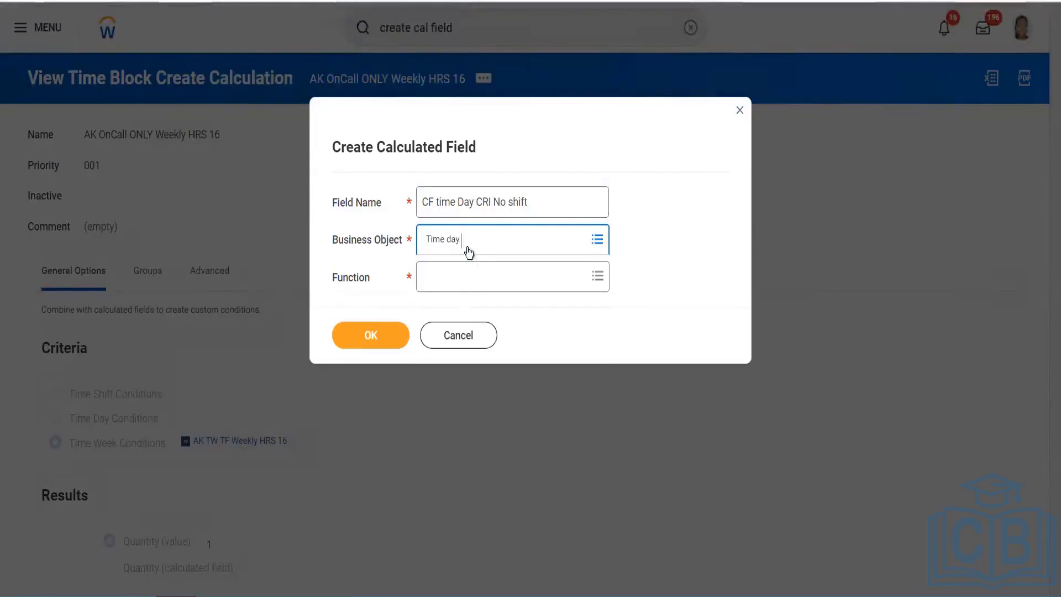
{"action": "type", "text": "Time day"}
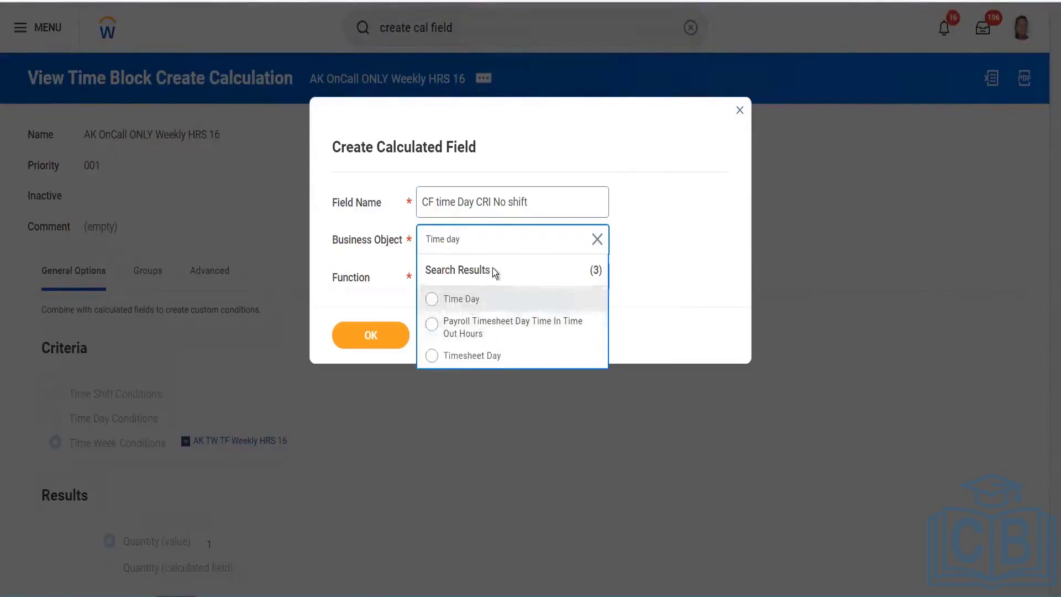
{"action": "left_click", "coordinate": [486, 295]}
{"action": "left_click", "coordinate": [479, 276]}
{"action": "type", "text": "CRI"}
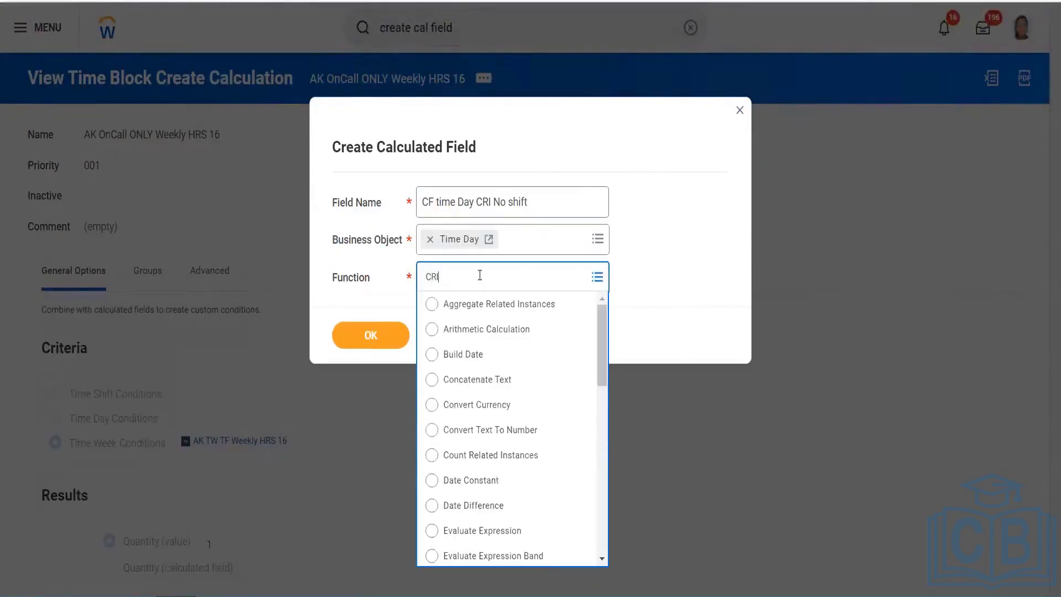
{"action": "key", "text": "Return"}
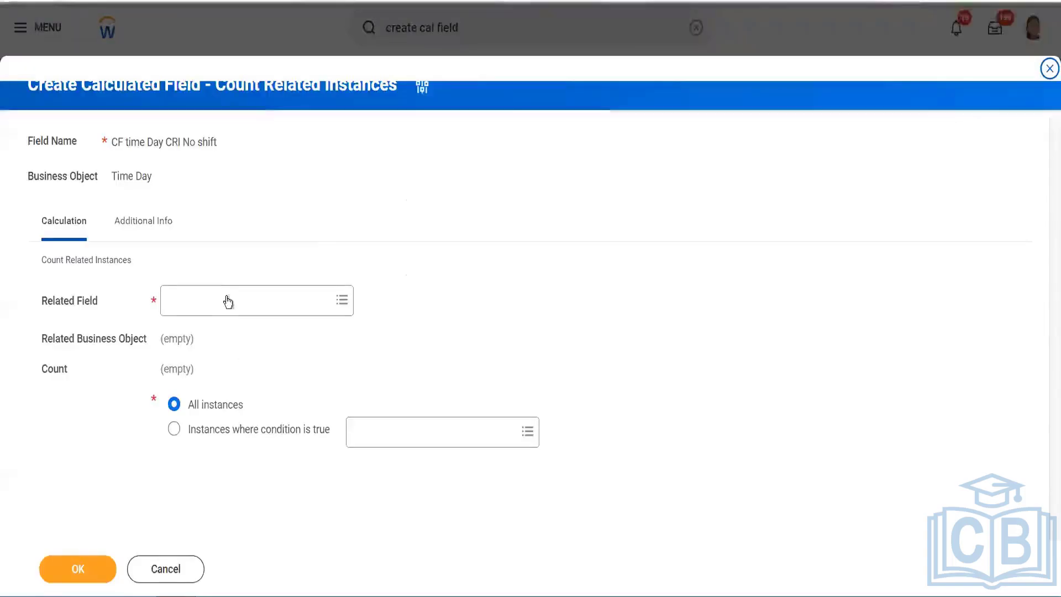
{"action": "left_click", "coordinate": [228, 297]}
{"action": "type", "text": "Time blocks for the day\\"}
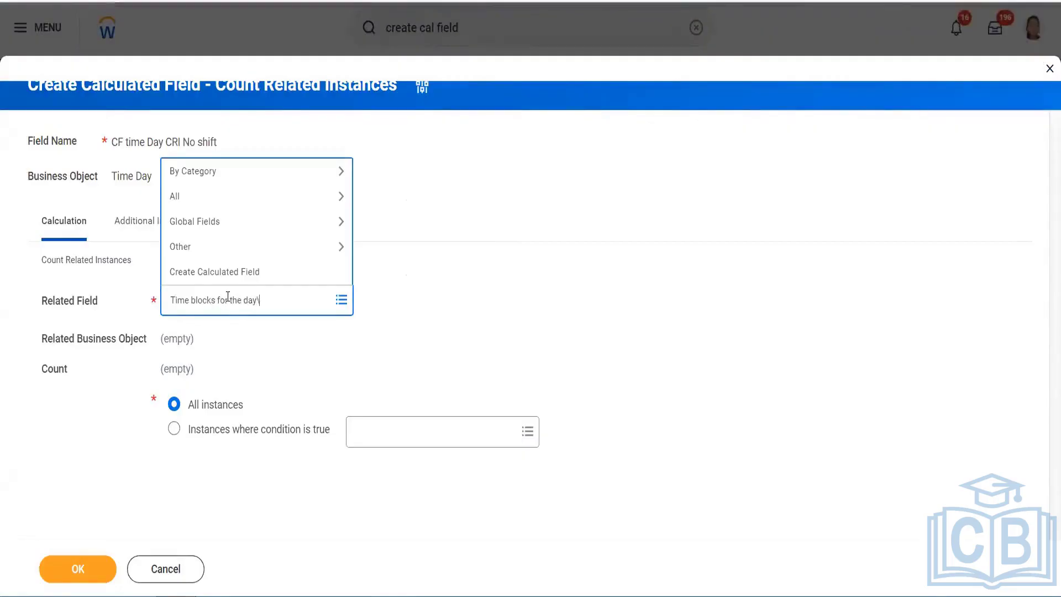
Set the related field to Time Blocks for a Day, counting instances where the condition is true
{"action": "key", "text": "Return"}
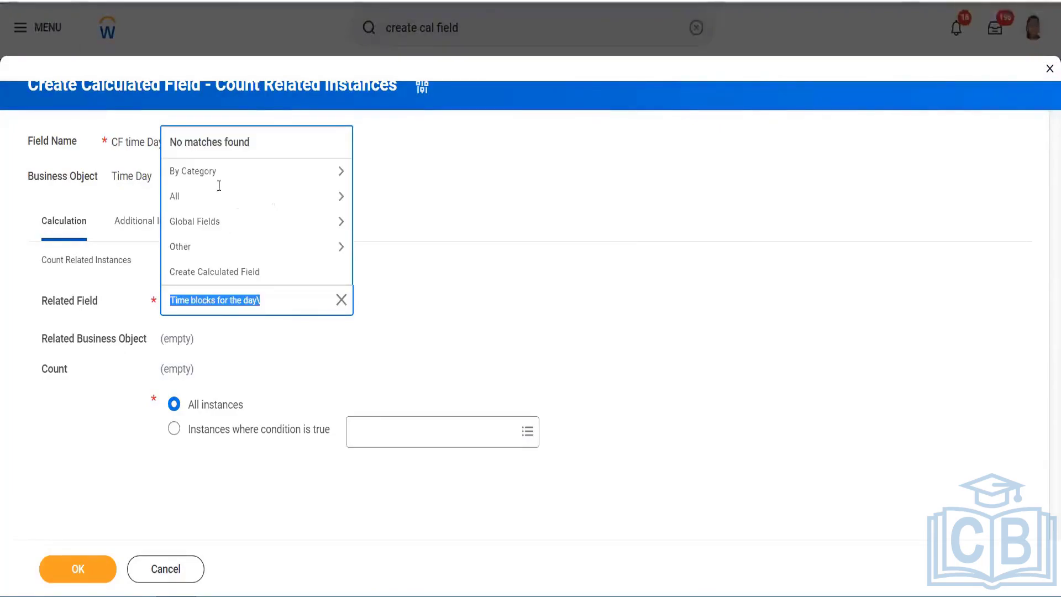
{"action": "left_click", "coordinate": [271, 297]}
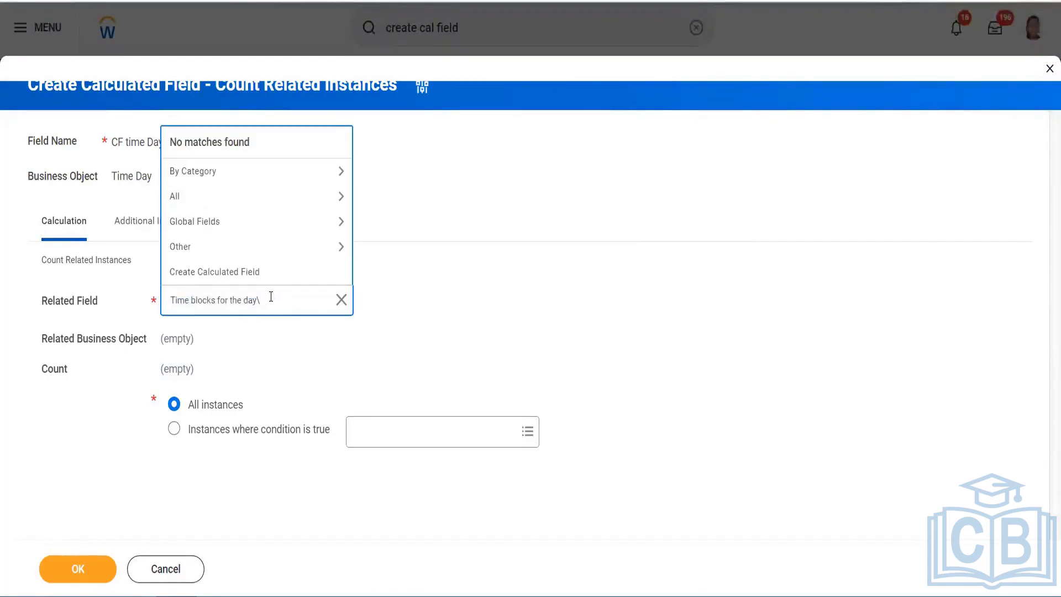
{"action": "key", "text": "BackSpace"}
{"action": "key", "text": "Return"}
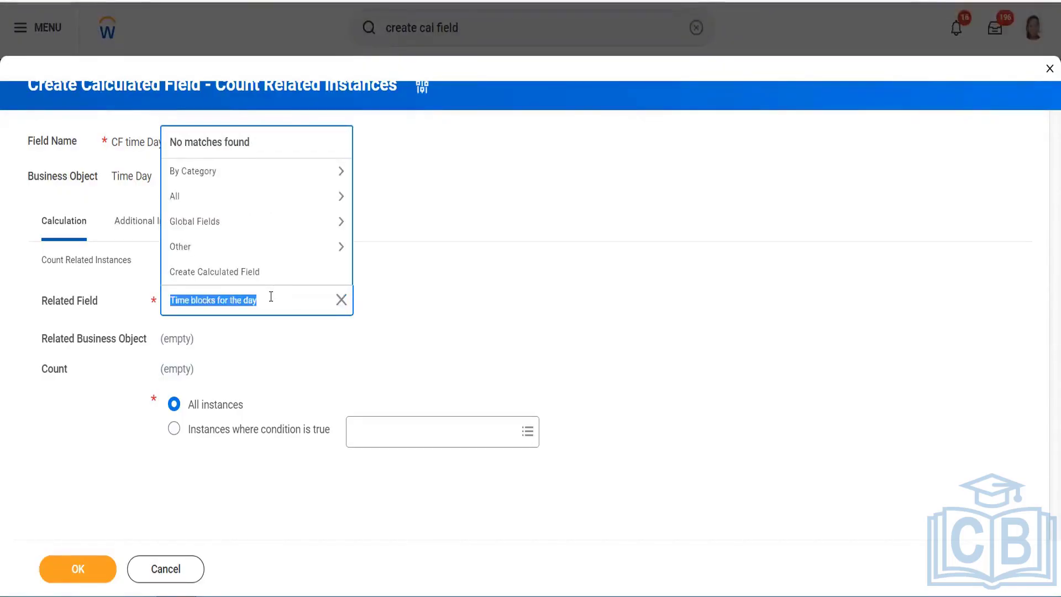
{"action": "type", "text": "Time"}
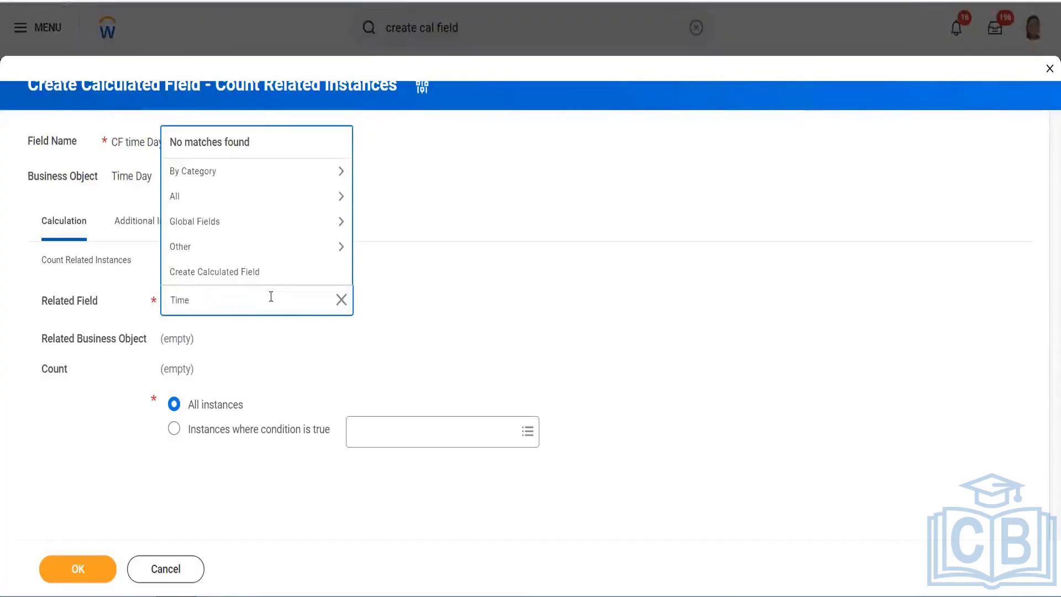
{"action": "type", "text": " block"}
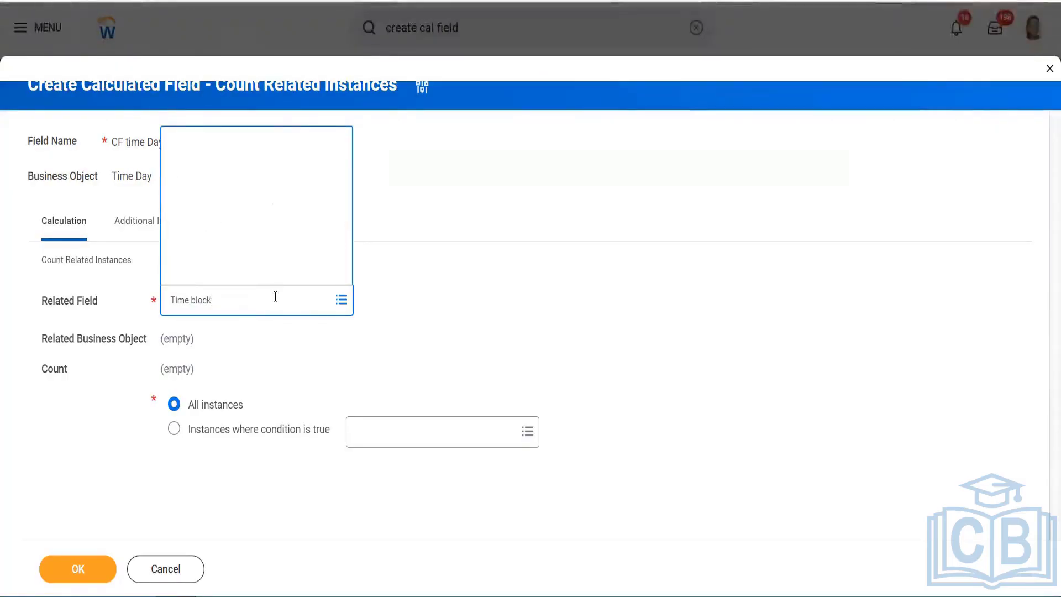
{"action": "left_click", "coordinate": [216, 83]}
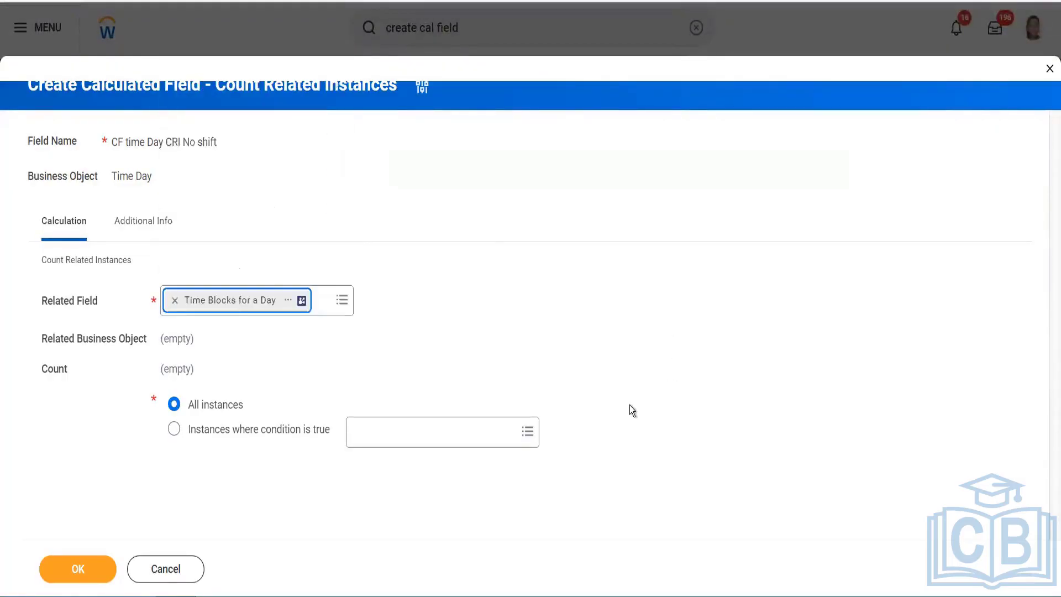
{"action": "left_click", "coordinate": [405, 431]}
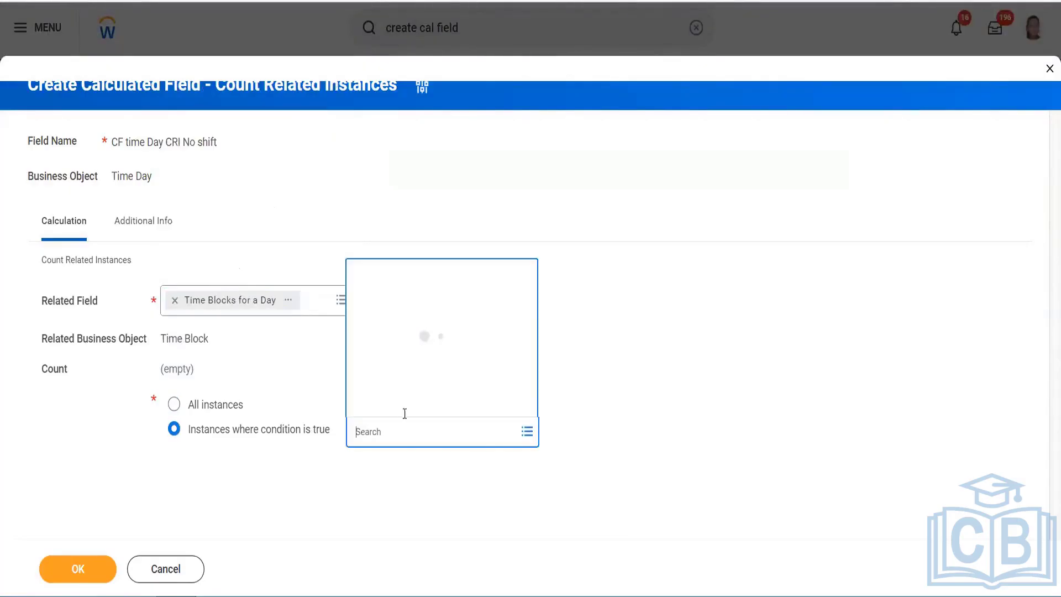
{"action": "key", "text": "Escape"}
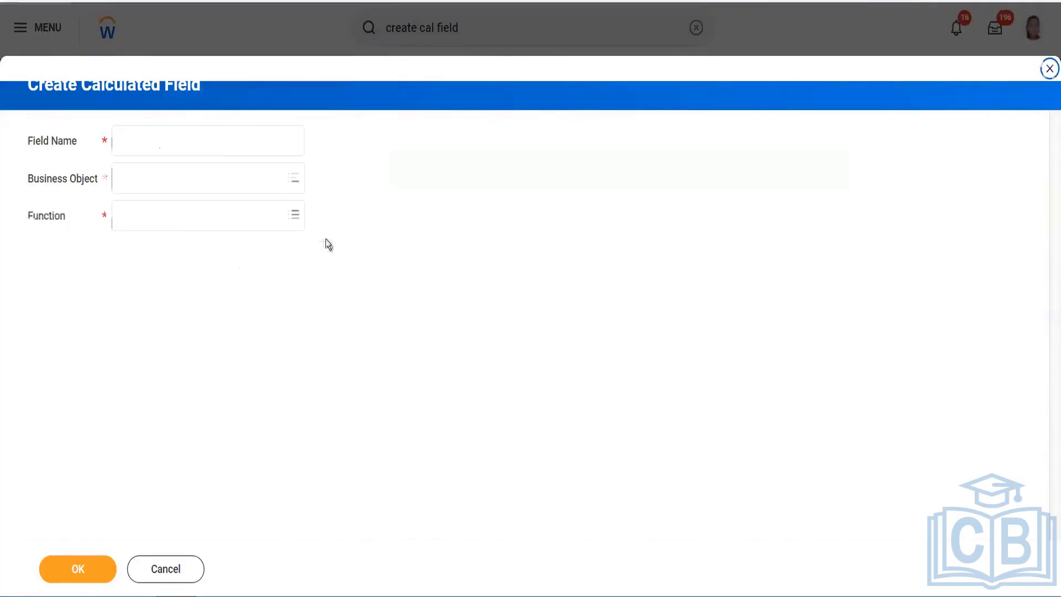
Name the field 'CF TF Work tag - No shoft', with Time Block business object and True/False Condition function
{"action": "left_click", "coordinate": [214, 135]}
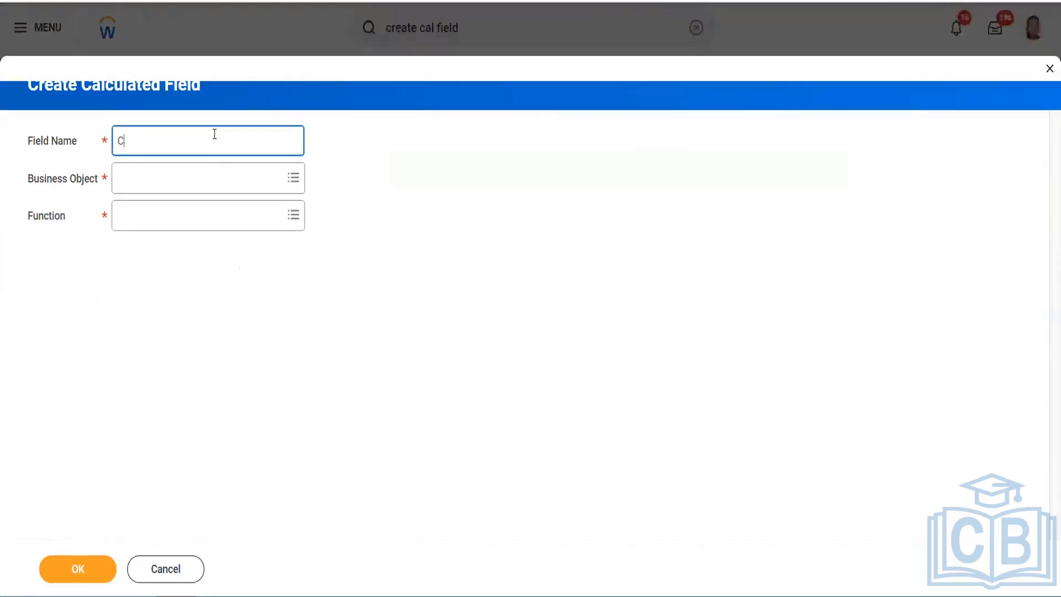
{"action": "type", "text": "CF TF Wo"}
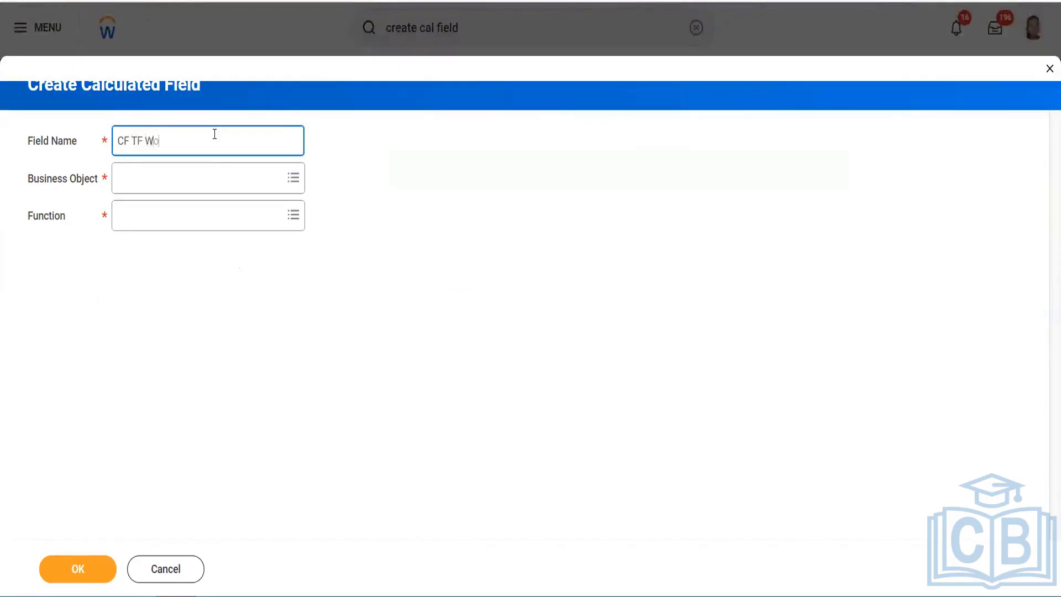
{"action": "type", "text": "rk tag "}
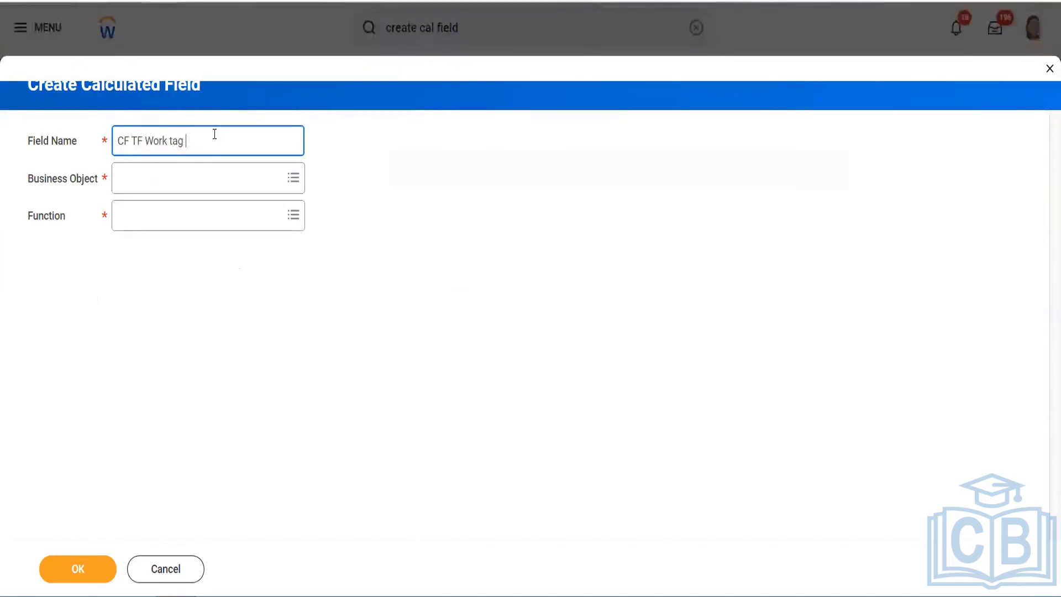
{"action": "type", "text": "- No"}
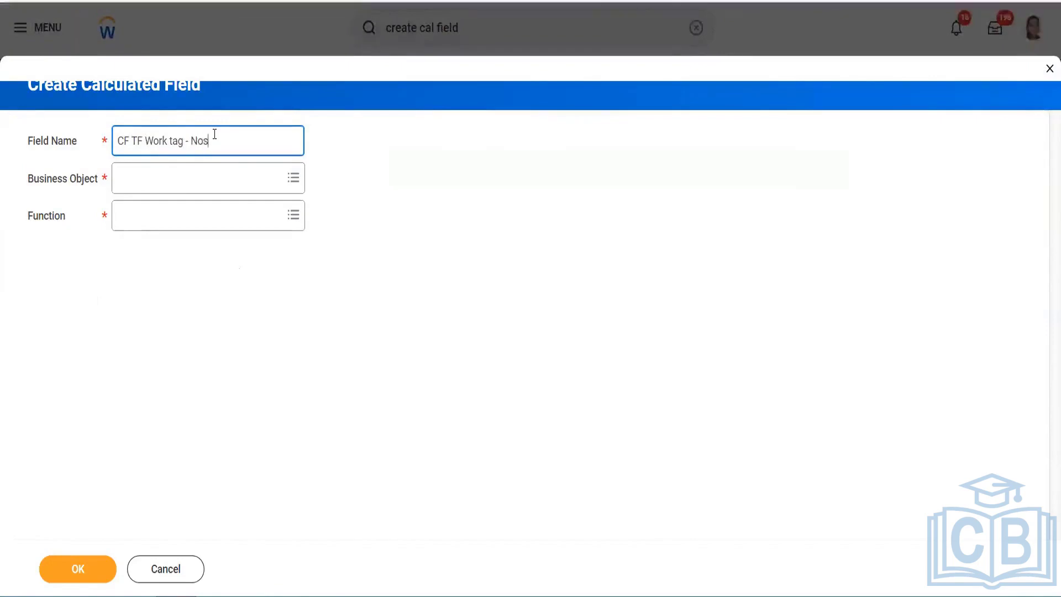
{"action": "type", "text": " shoft"}
{"action": "key", "text": "Tab"}
{"action": "type", "text": "Time"}
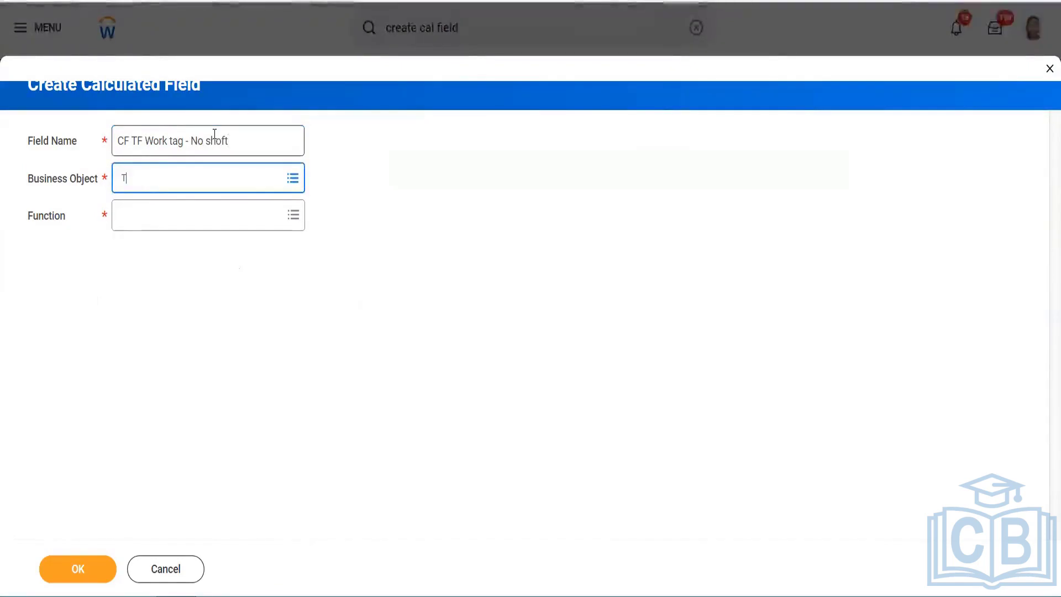
{"action": "key", "text": "Return"}
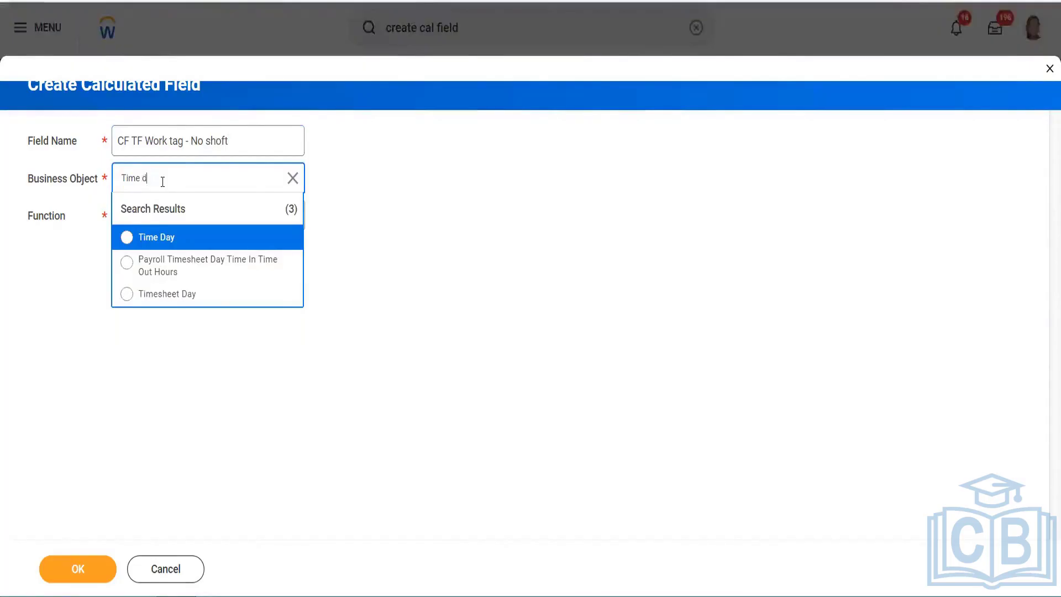
{"action": "key", "text": "BackSpace"}
{"action": "type", "text": "blo"}
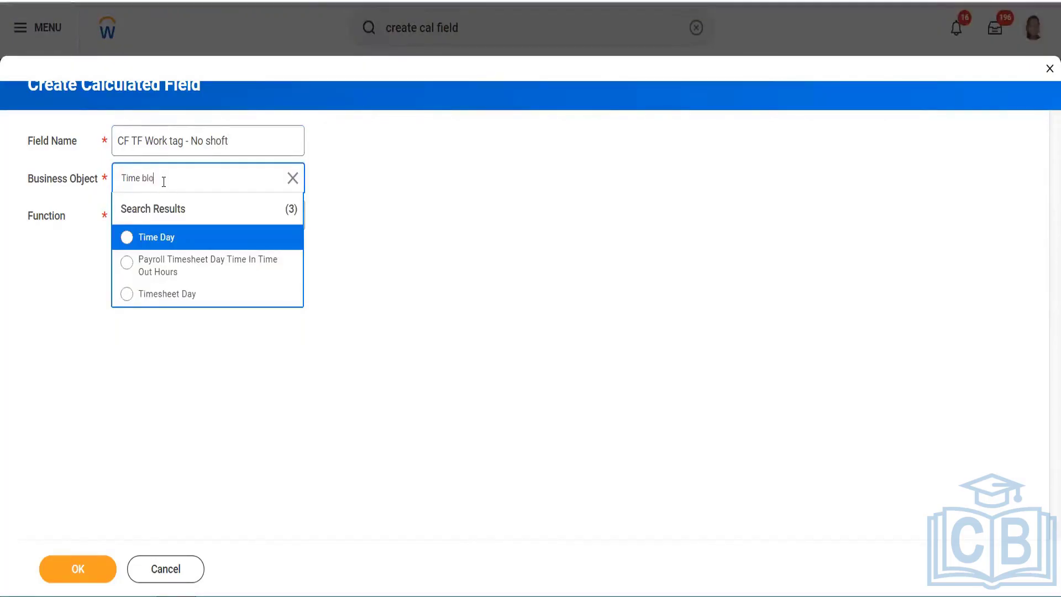
{"action": "type", "text": "ck"}
{"action": "key", "text": "Return"}
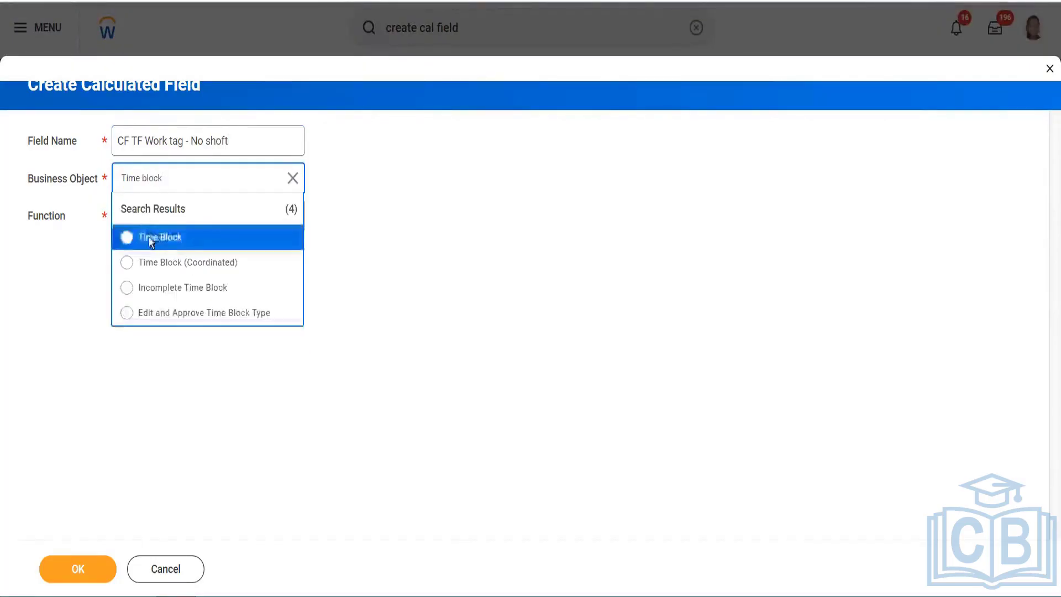
{"action": "left_click", "coordinate": [148, 237]}
{"action": "left_click", "coordinate": [141, 215]}
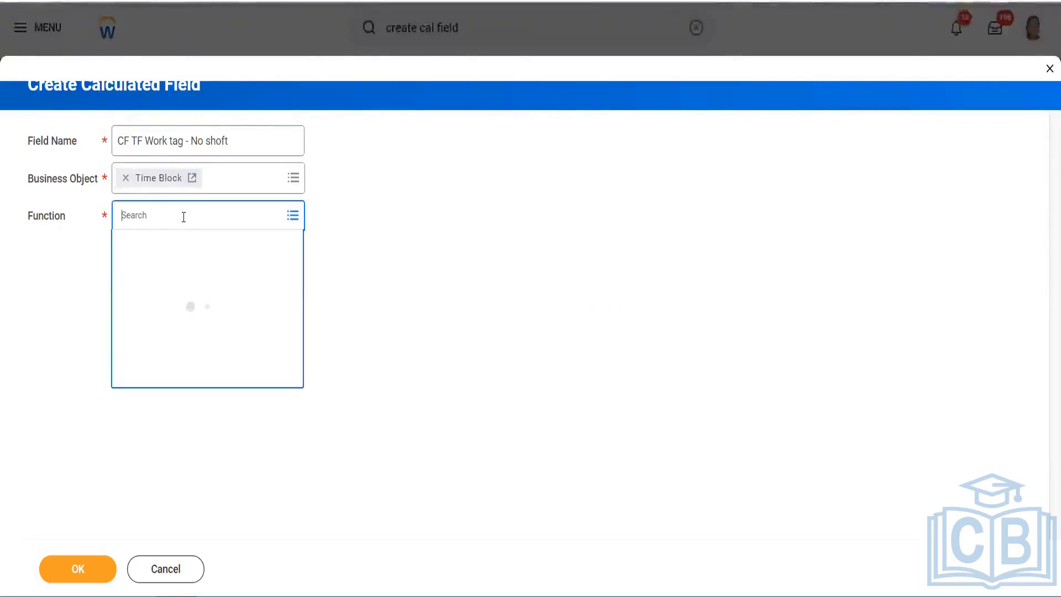
{"action": "type", "text": "T"}
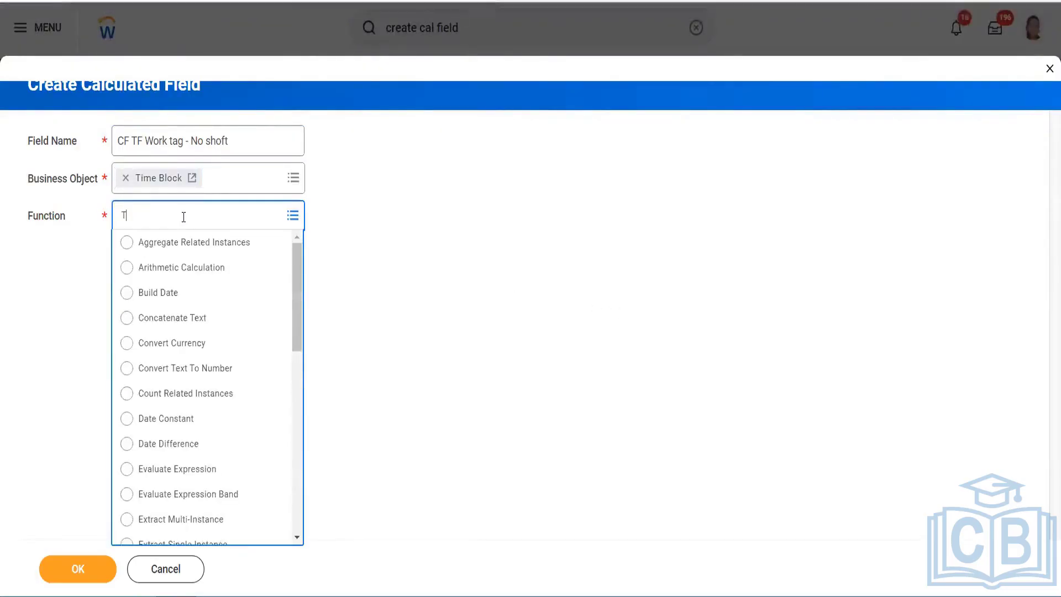
{"action": "type", "text": "rue false"}
{"action": "key", "text": "Return"}
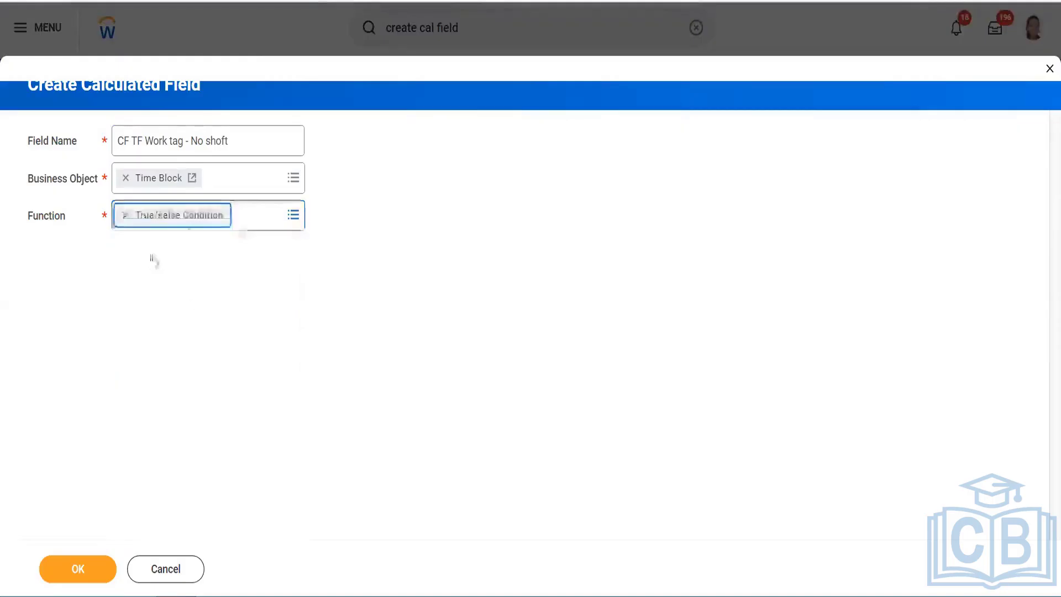
{"action": "left_click", "coordinate": [70, 575]}
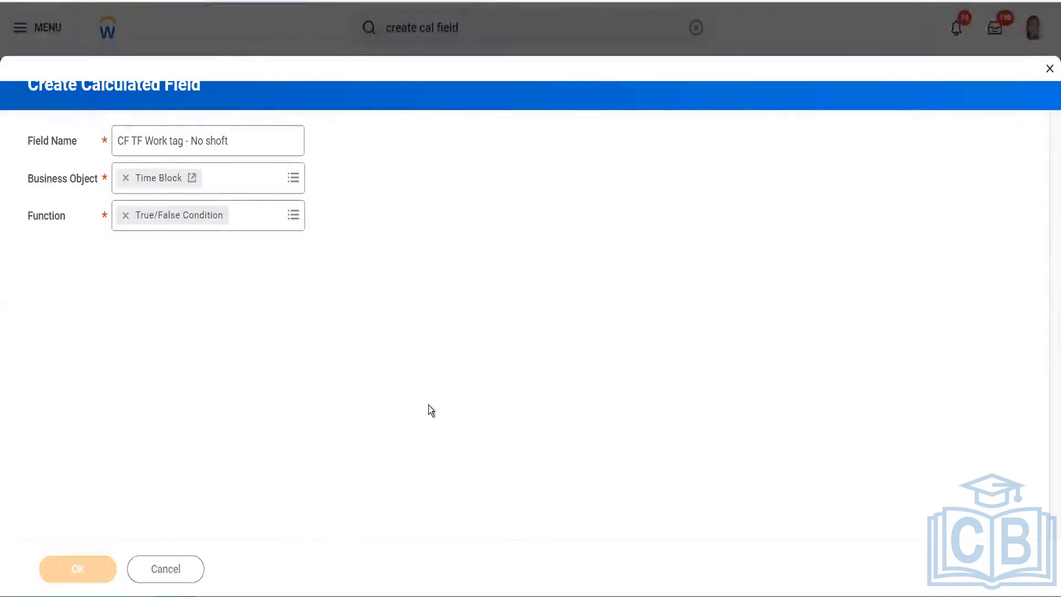
Pick Time Entry Code as the True/False condition row's field
{"action": "left_click", "coordinate": [515, 367]}
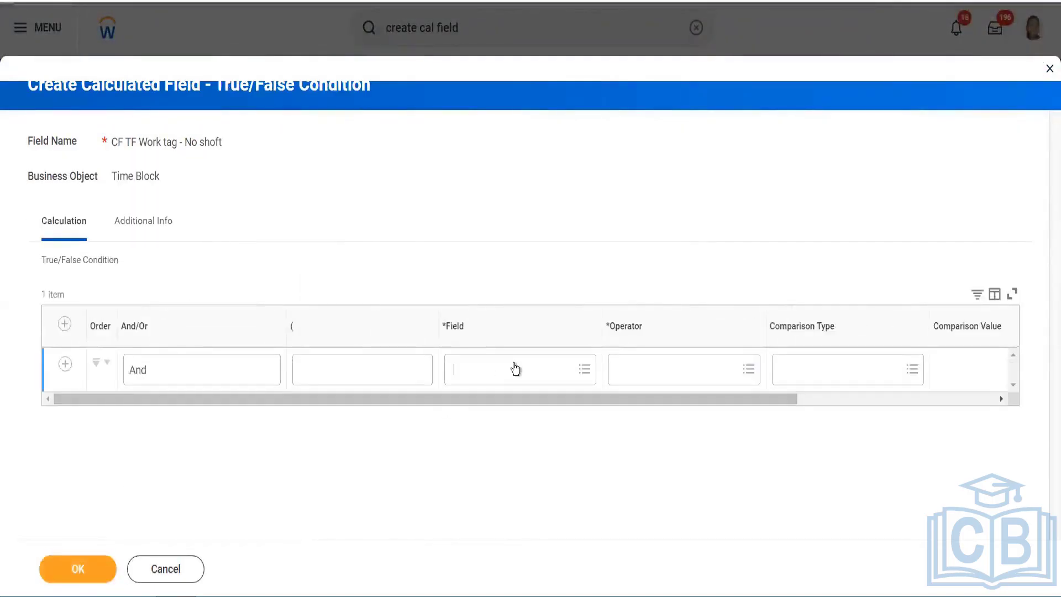
{"action": "type", "text": "Time entry code"}
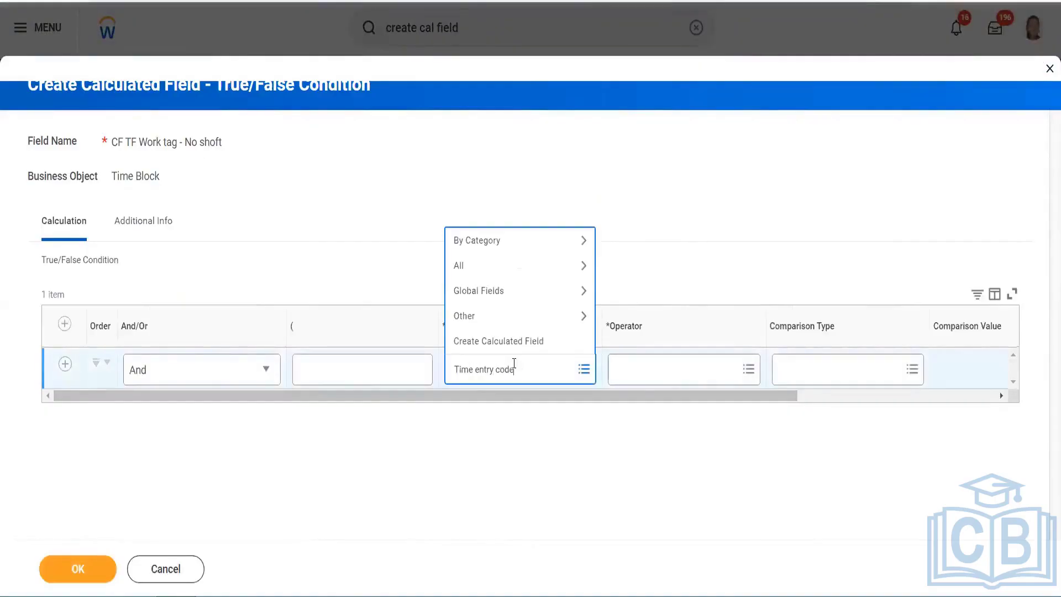
{"action": "key", "text": "Return"}
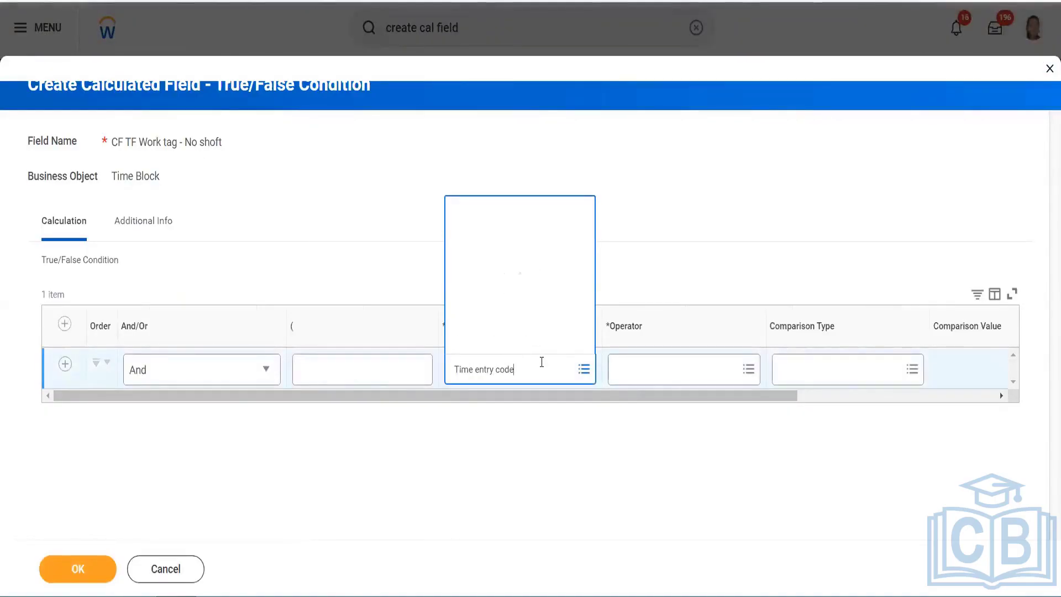
{"action": "left_click", "coordinate": [517, 271]}
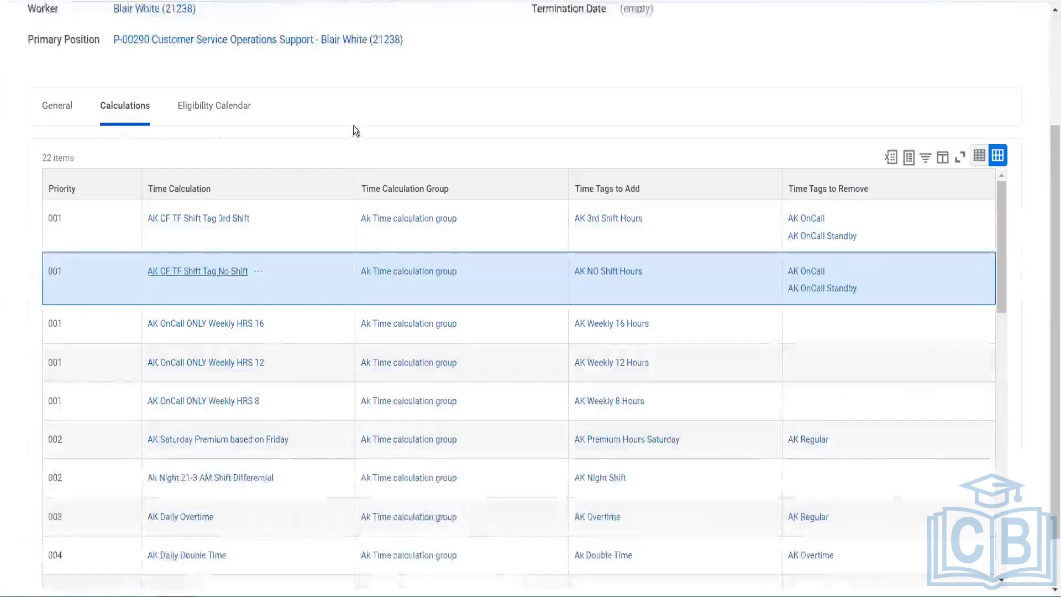
Scroll to the new field's condition row and search its Field prompt for Time Entry Code
{"action": "scroll", "coordinate": [45, 203], "scroll_direction": "down", "scroll_amount": 1}
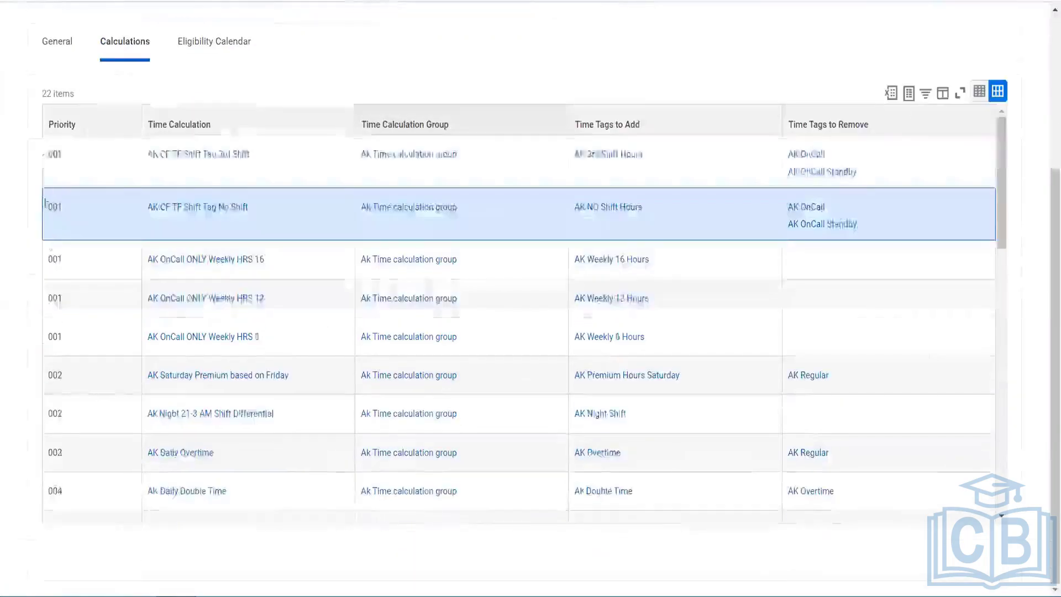
{"action": "scroll", "coordinate": [45, 203], "scroll_direction": "down", "scroll_amount": 3}
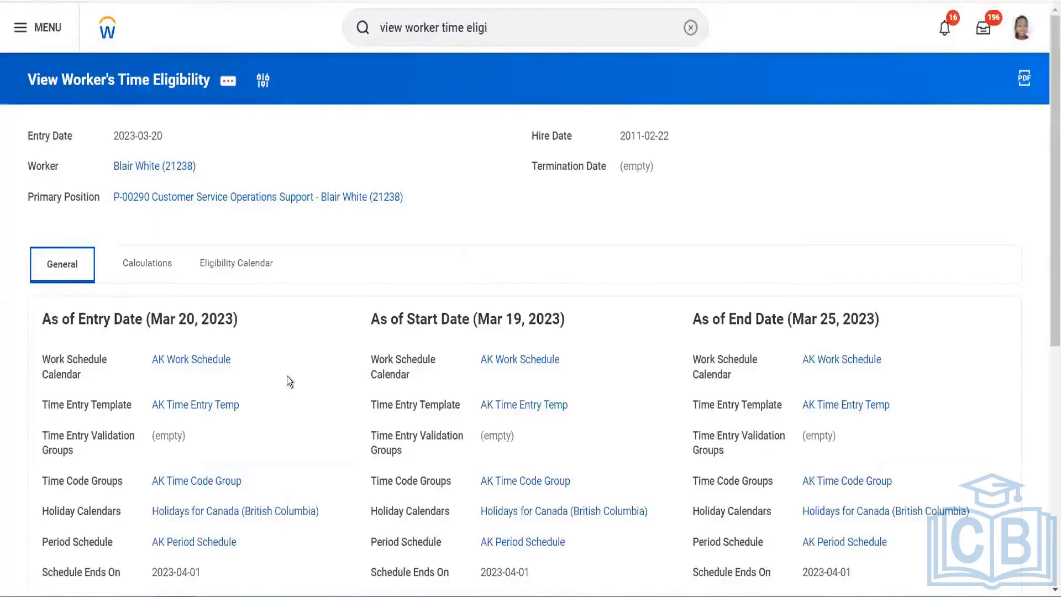
{"action": "scroll", "coordinate": [287, 376], "scroll_direction": "down", "scroll_amount": 5}
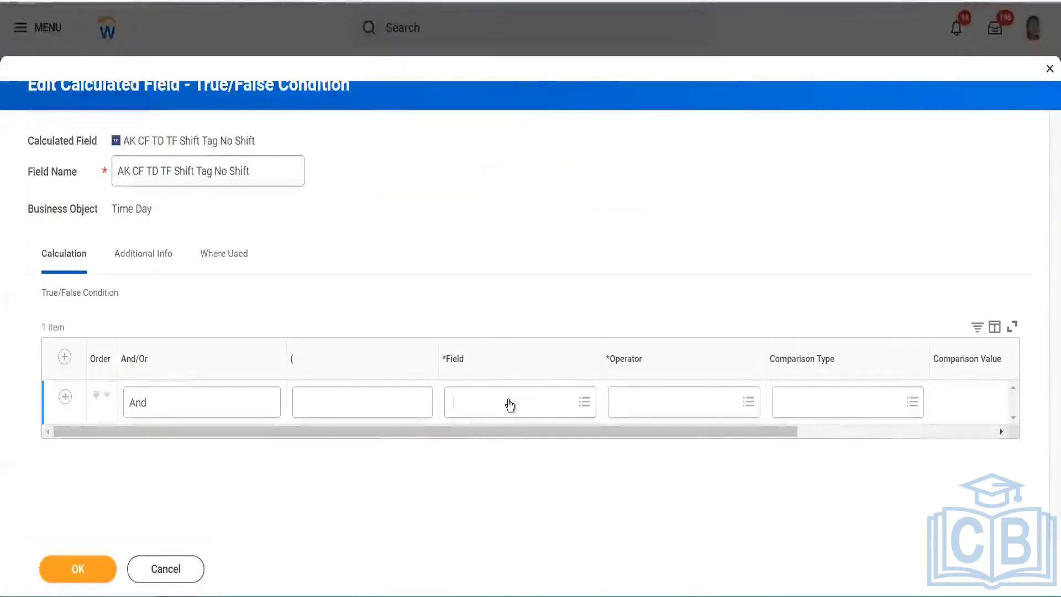
{"action": "left_click", "coordinate": [508, 399]}
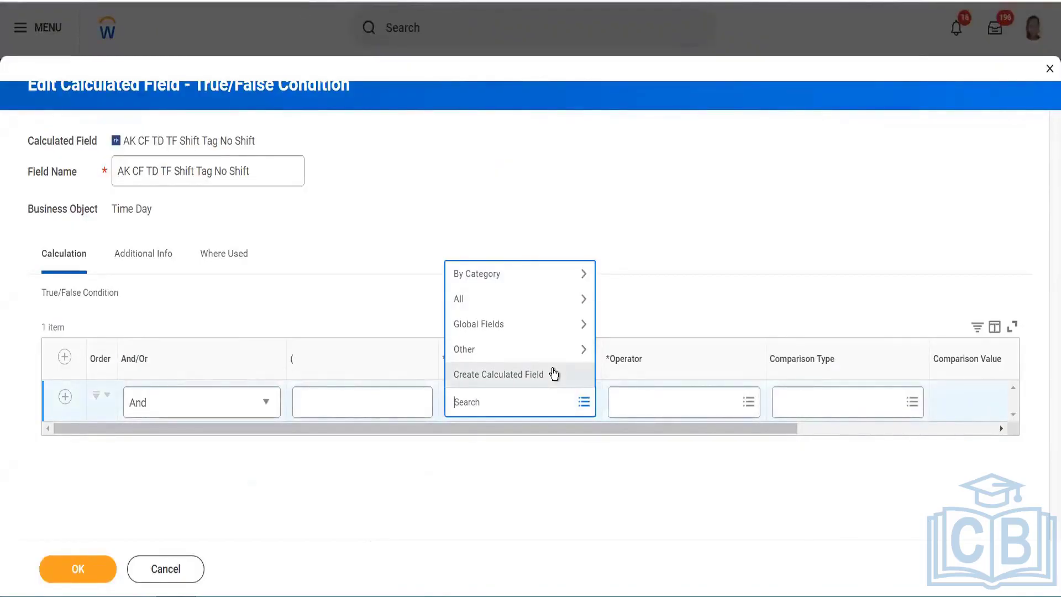
{"action": "type", "text": "Time"}
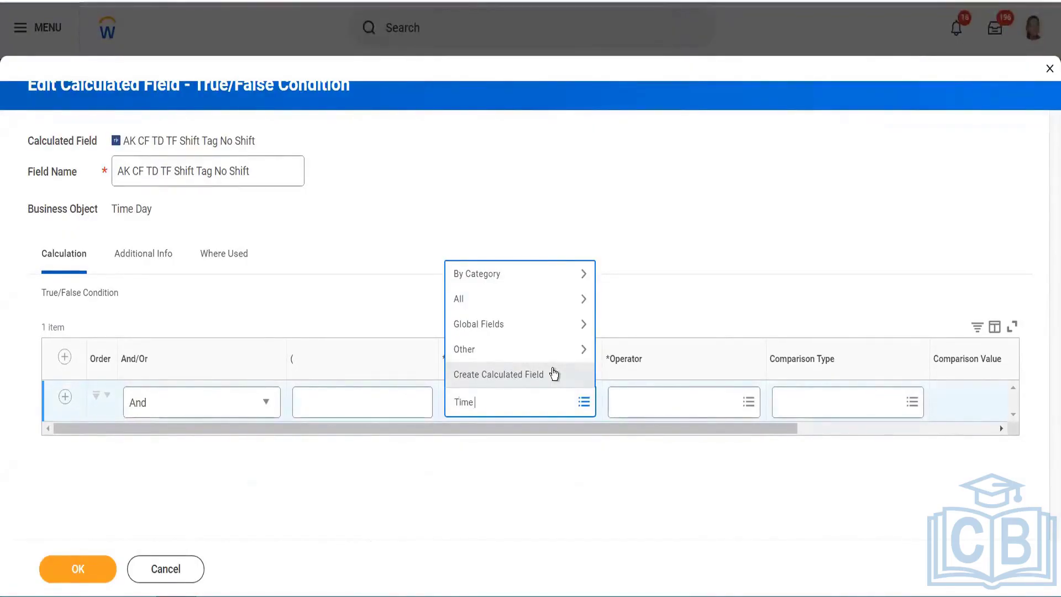
{"action": "type", "text": " entry c"}
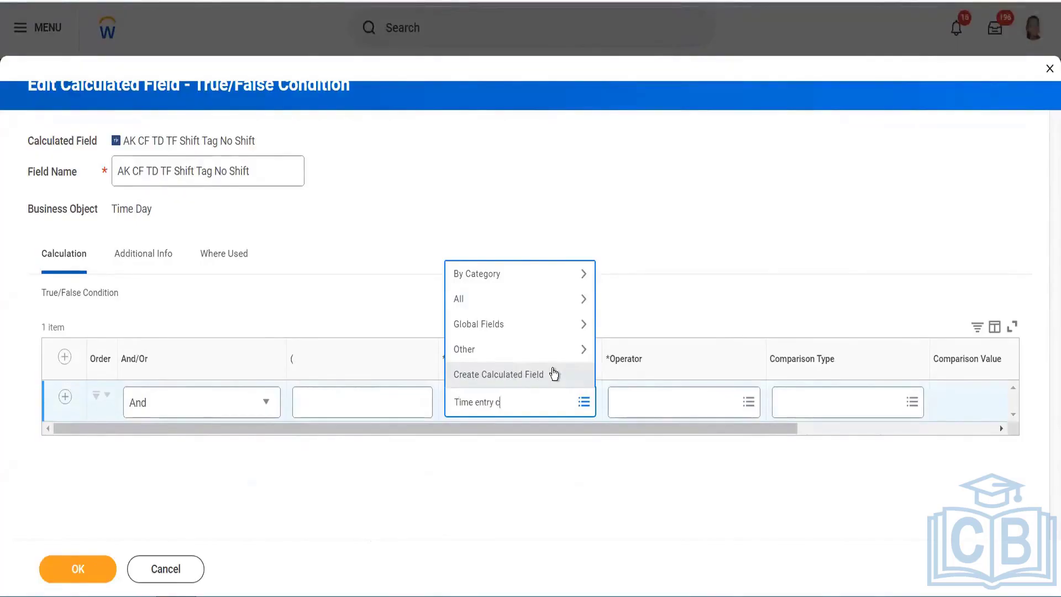
{"action": "type", "text": "ode"}
{"action": "key", "text": "Return"}
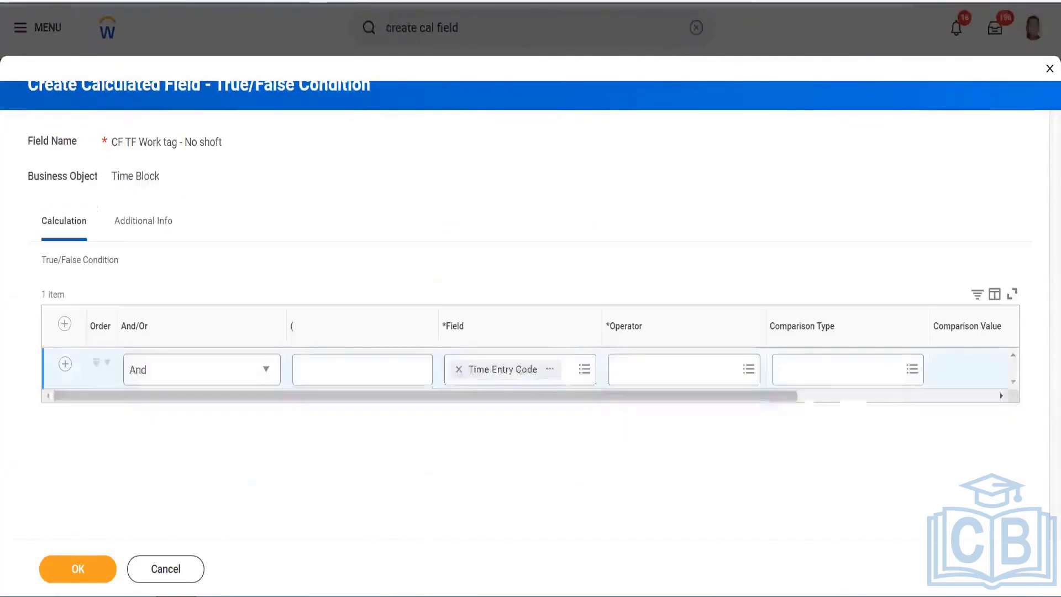
Make the condition 'in the selection list' AK On Call and AK OnCall Standby, then add a second row
{"action": "left_click", "coordinate": [692, 369]}
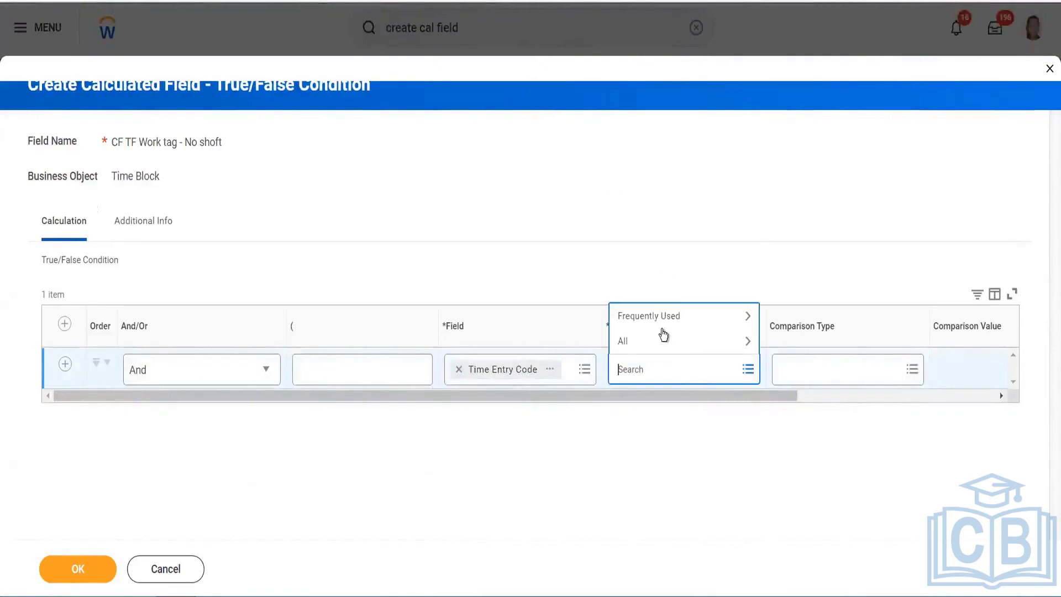
{"action": "left_click", "coordinate": [662, 319]}
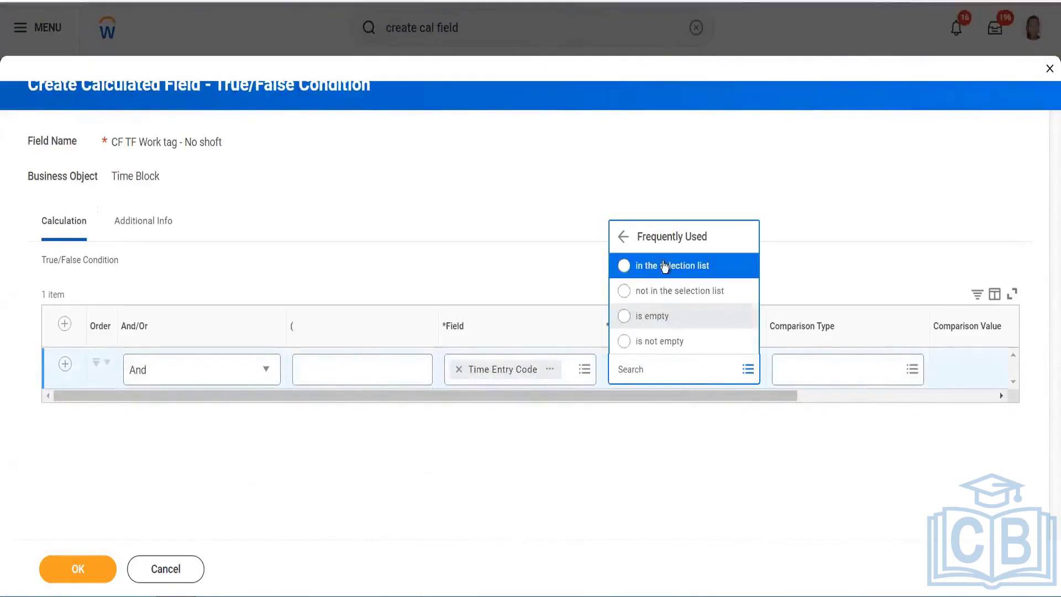
{"action": "left_click_drag", "start_coordinate": [744, 400], "coordinate": [881, 402]}
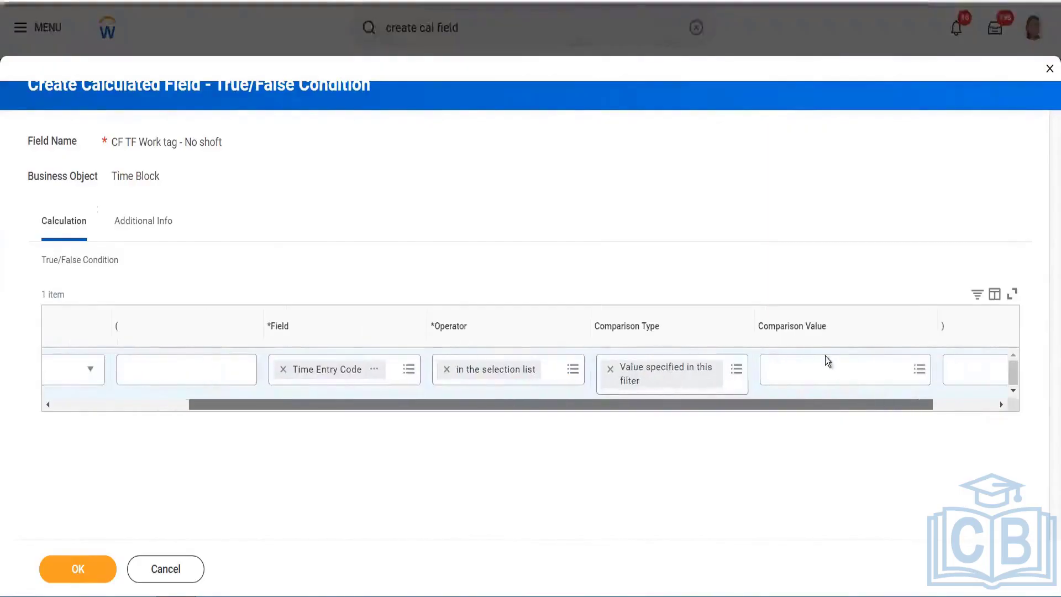
{"action": "left_click", "coordinate": [825, 356]}
{"action": "type", "text": "AK "}
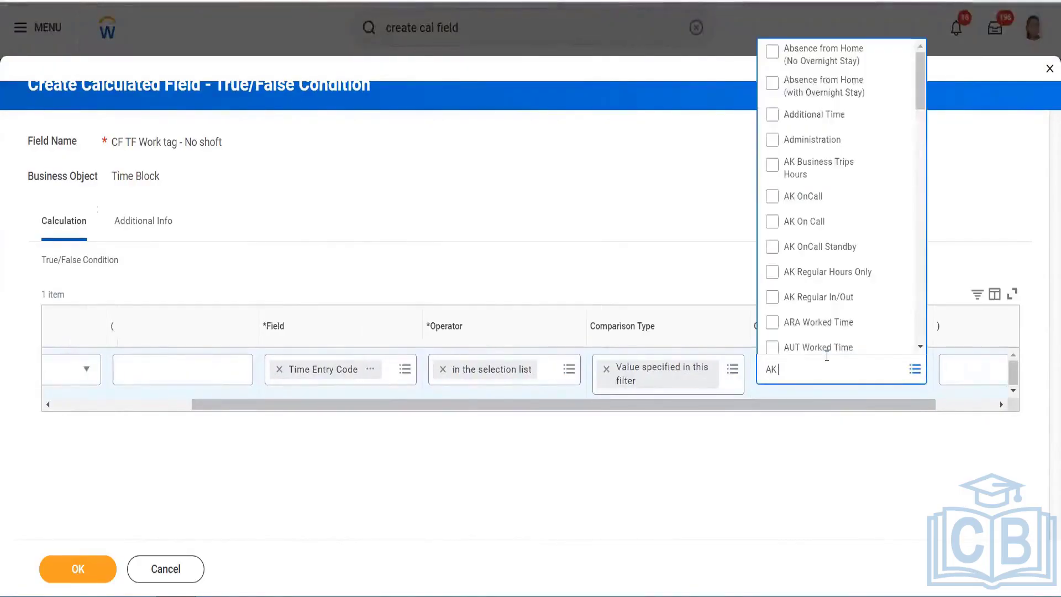
{"action": "type", "text": "on call"}
{"action": "key", "text": "Return"}
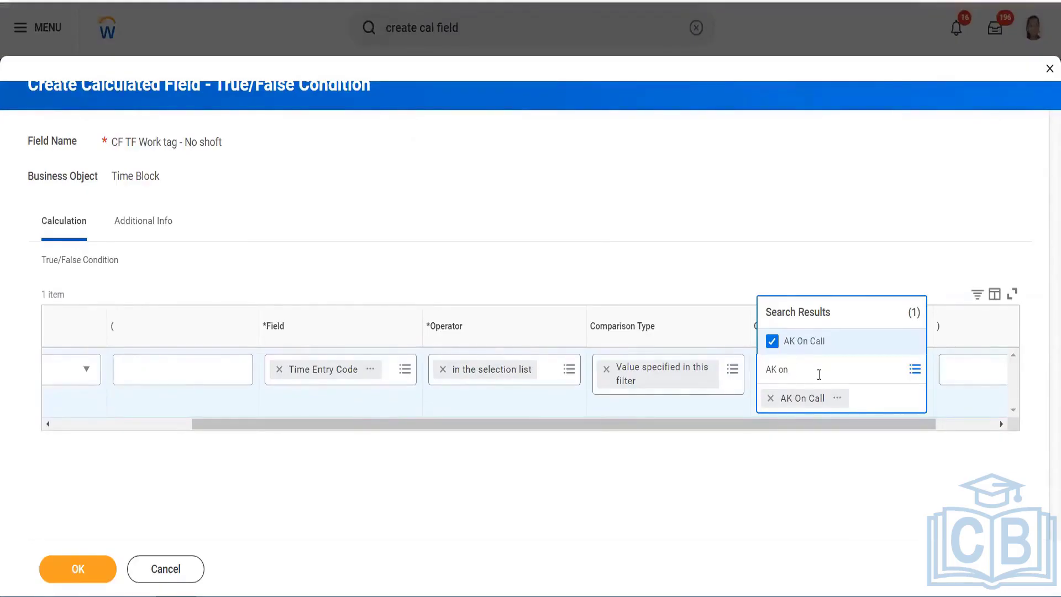
{"action": "type", "text": "ndby"}
{"action": "key", "text": "Return"}
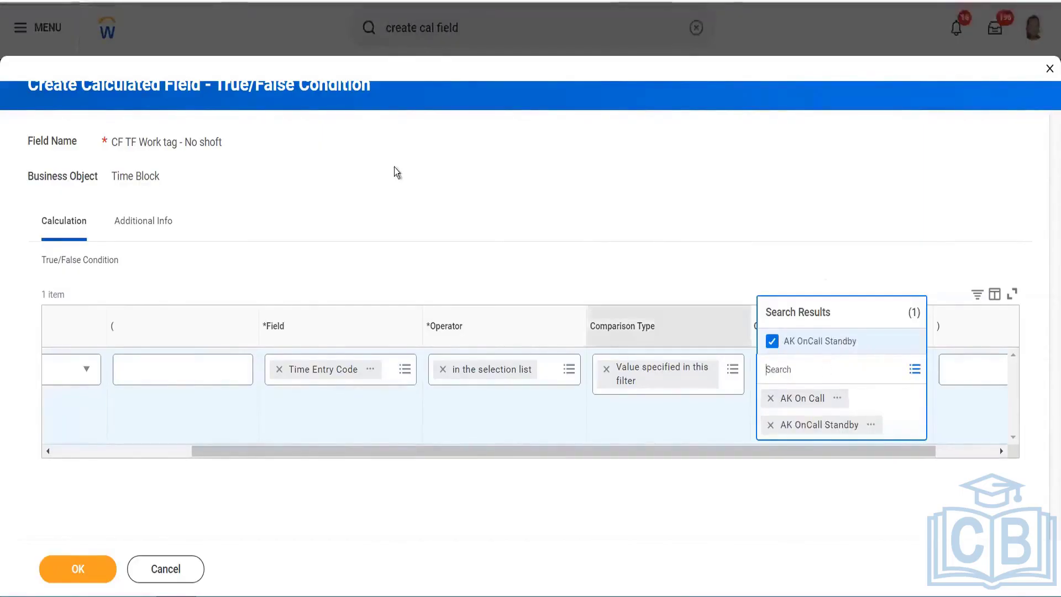
{"action": "left_click", "coordinate": [553, 448]}
{"action": "scroll", "coordinate": [92, 399], "scroll_direction": "left", "scroll_amount": 3}
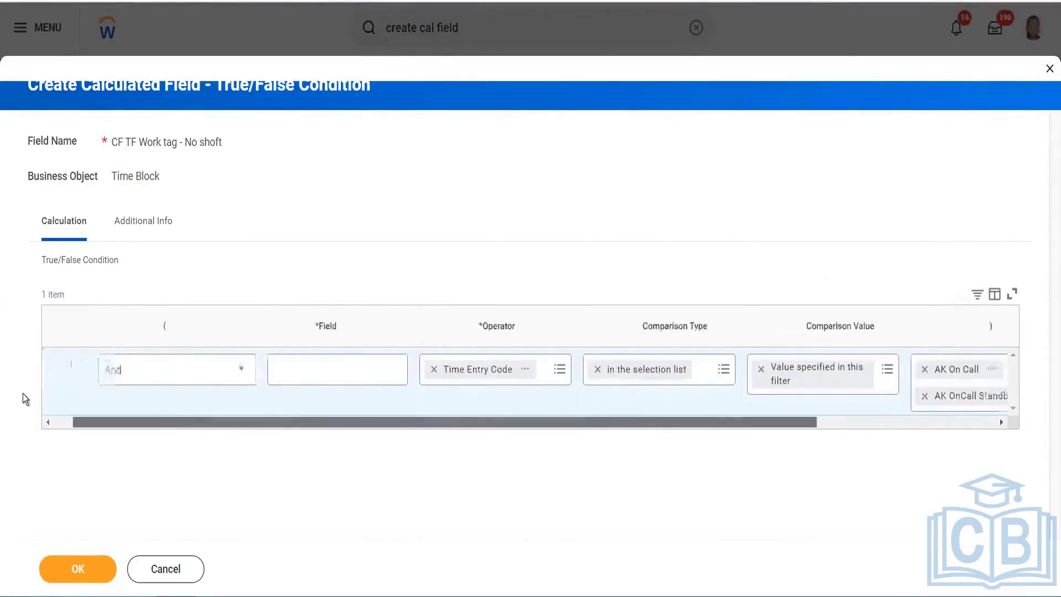
{"action": "left_click", "coordinate": [66, 365]}
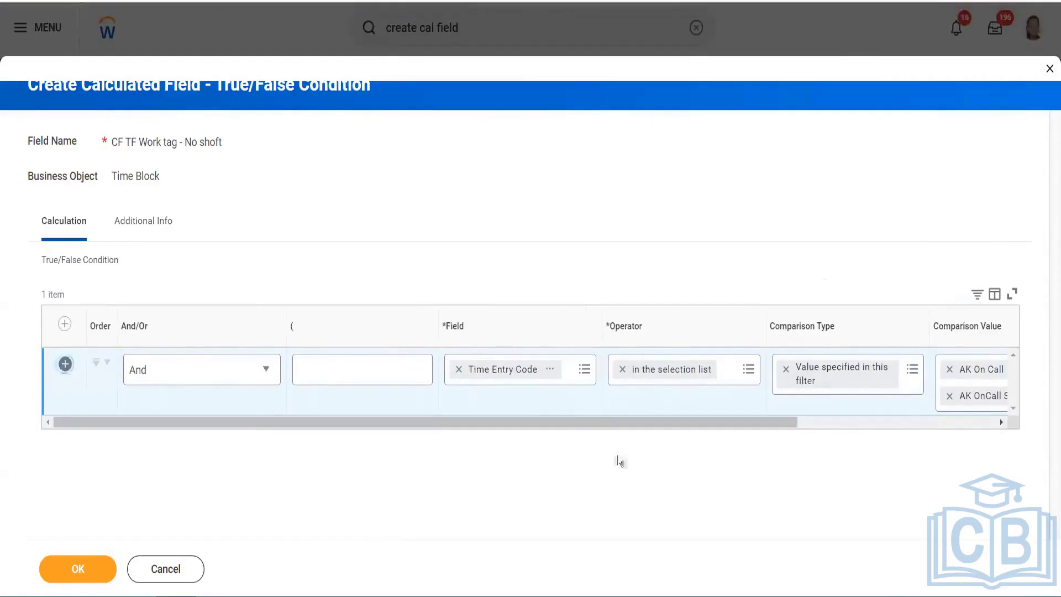
Set the second condition row's field to Reported Worktags
{"action": "left_click", "coordinate": [503, 430]}
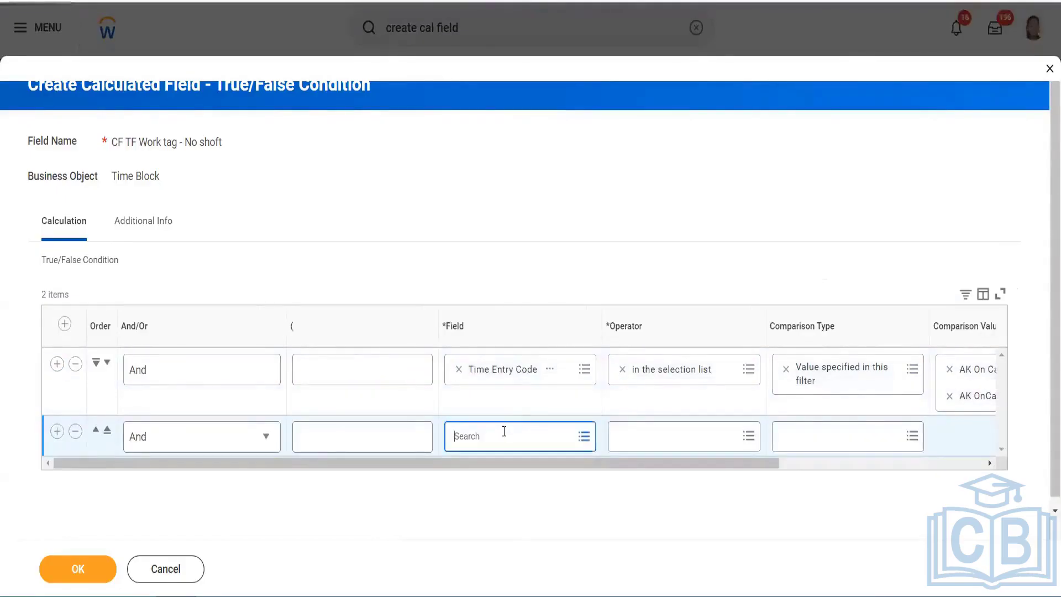
{"action": "type", "text": "reported tag"}
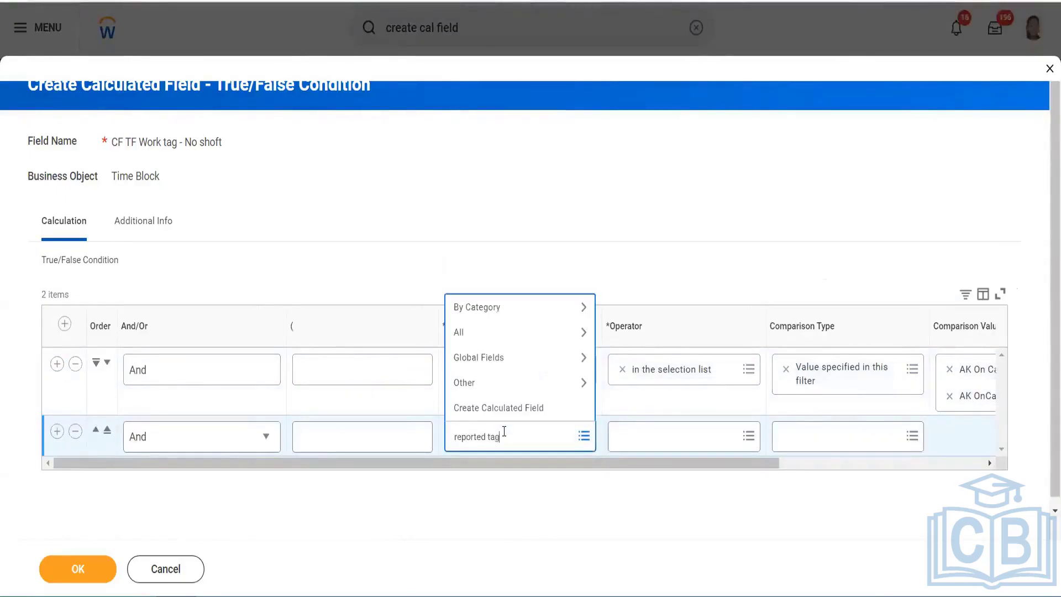
{"action": "key", "text": "Return"}
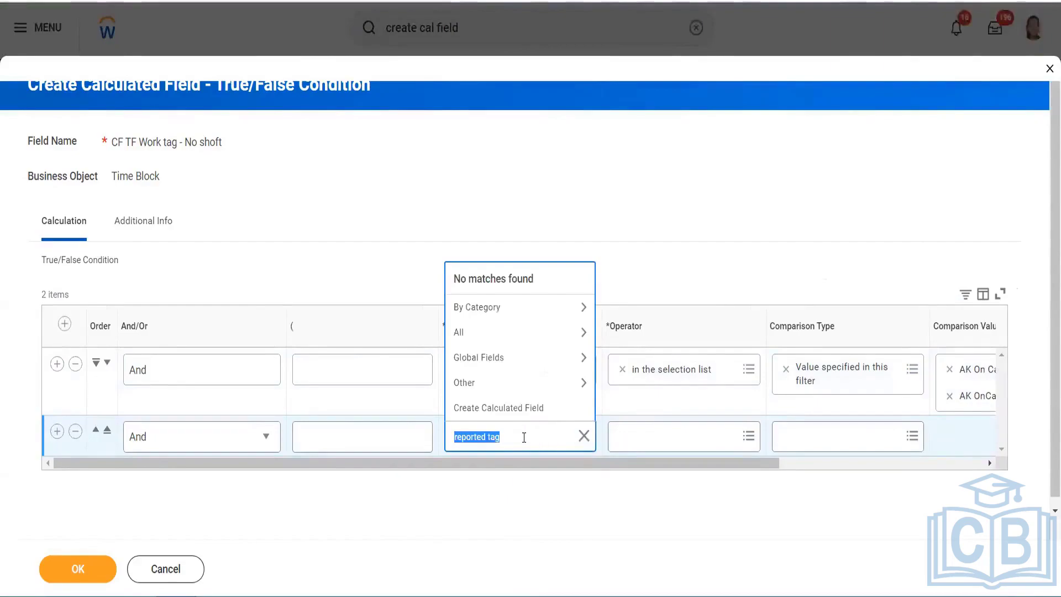
{"action": "key", "text": "BackSpace"}
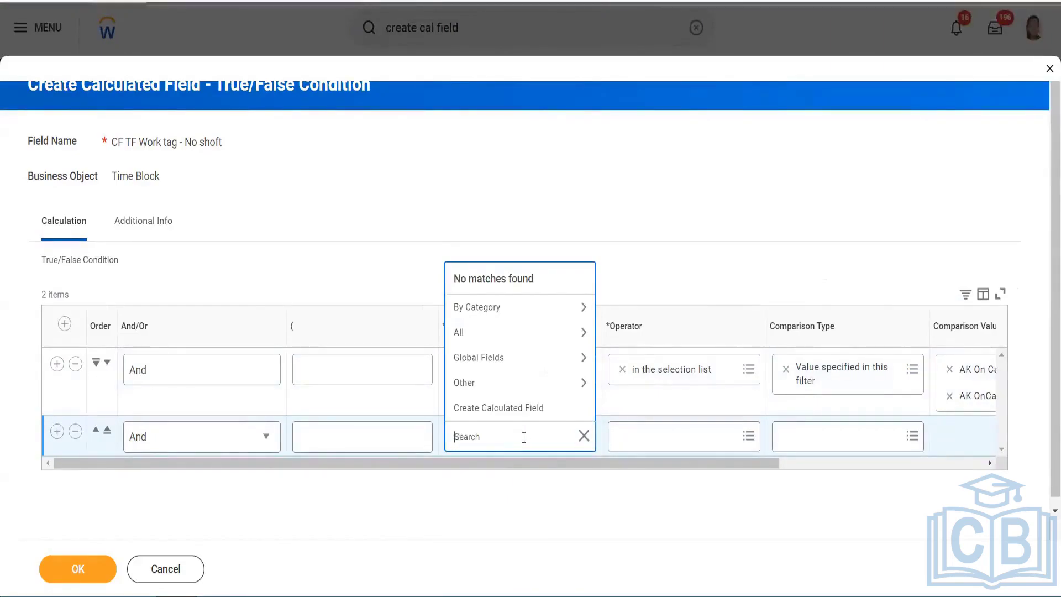
{"action": "type", "text": "Worktag"}
{"action": "key", "text": "Return"}
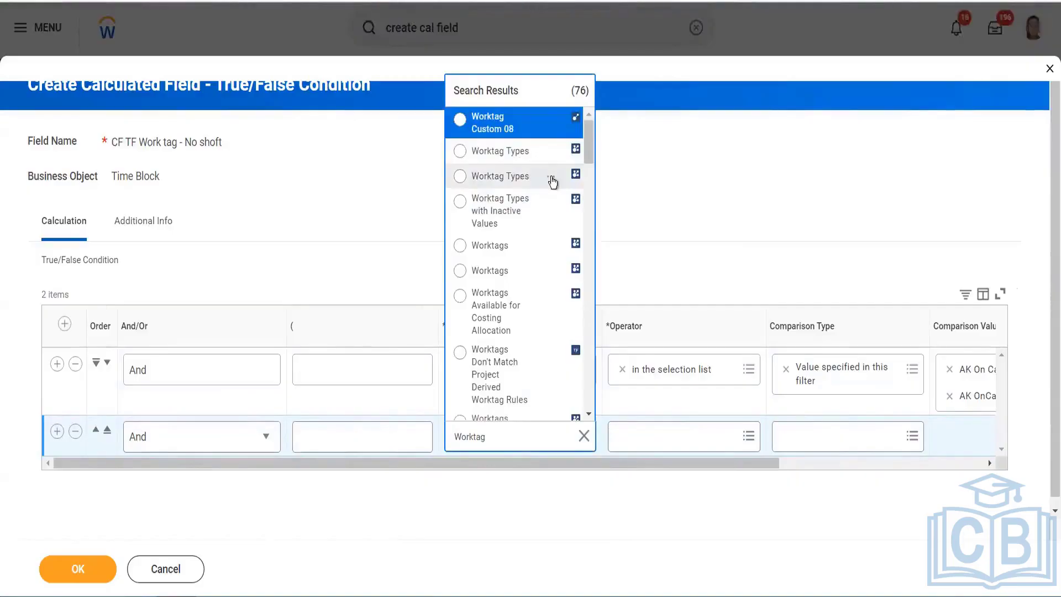
{"action": "left_click", "coordinate": [551, 178]}
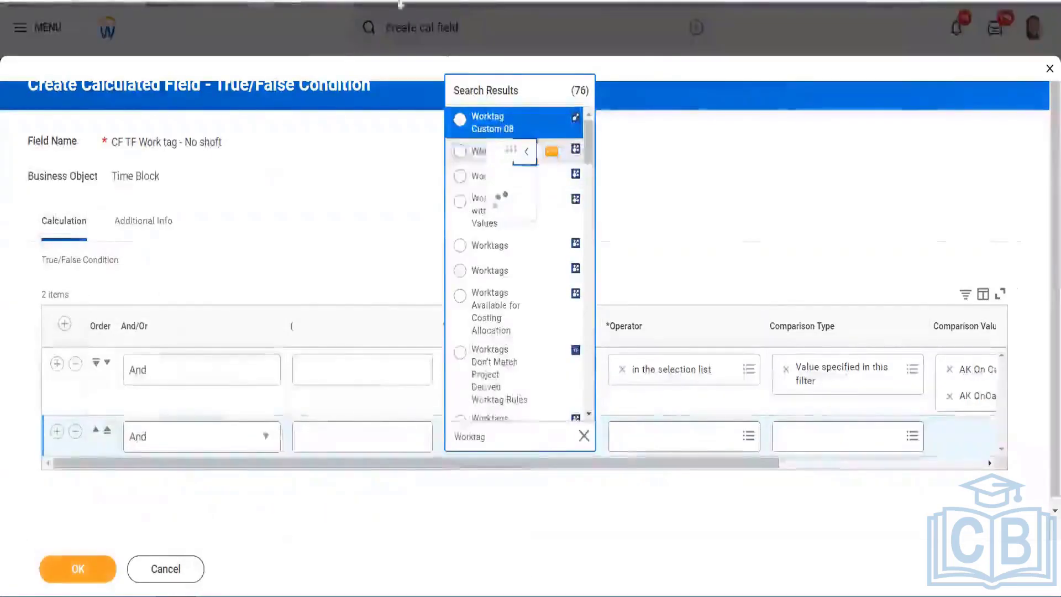
{"action": "left_click", "coordinate": [551, 149]}
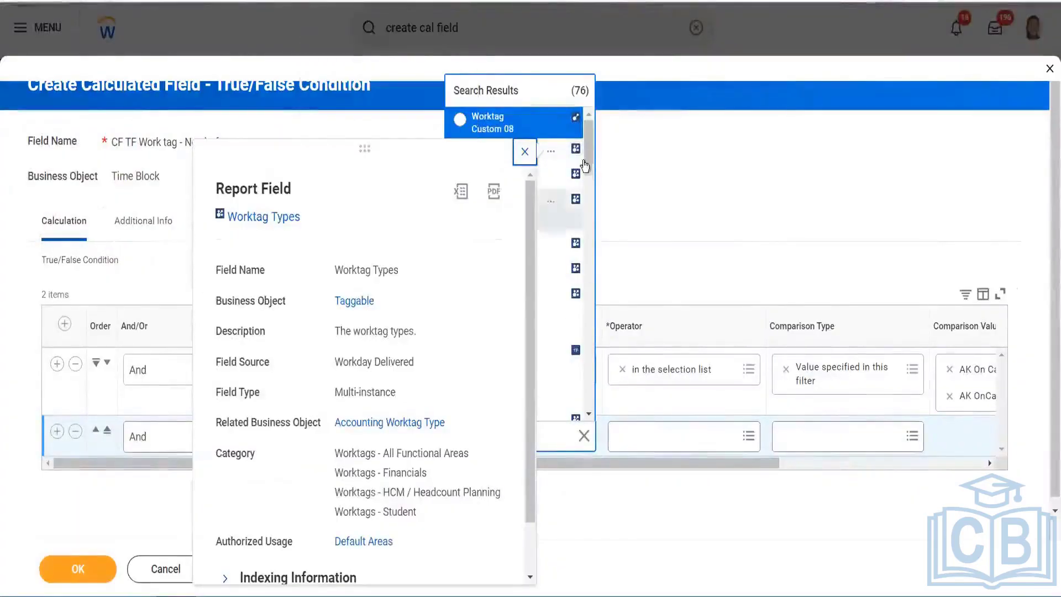
{"action": "left_click", "coordinate": [589, 134]}
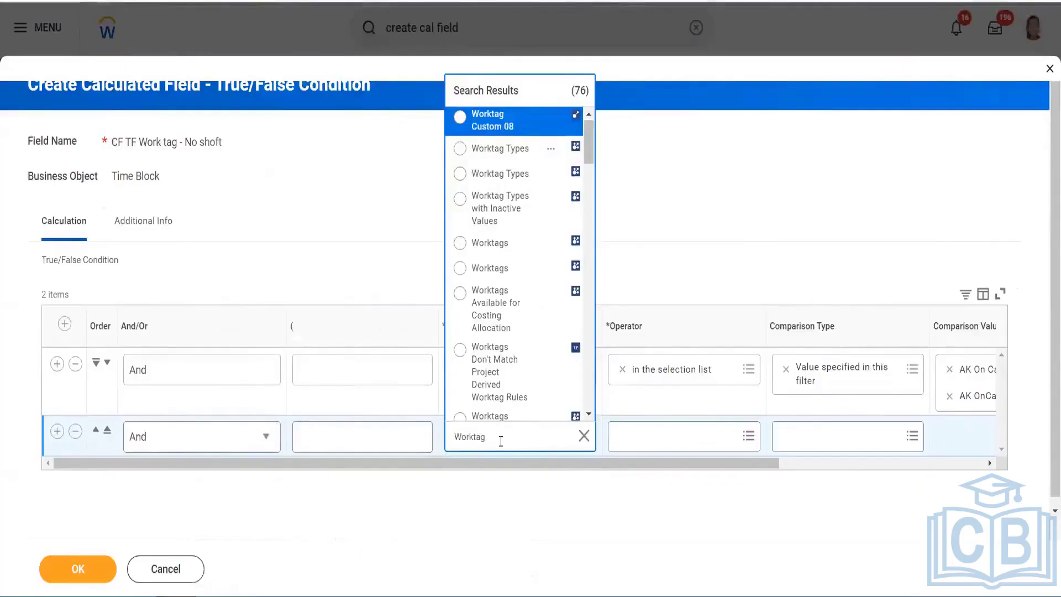
{"action": "key", "text": "ctrl+a"}
{"action": "type", "text": "Reproted"}
{"action": "key", "text": "BackSpace"}
{"action": "key", "text": "BackSpace"}
{"action": "key", "text": "BackSpace"}
{"action": "key", "text": "BackSpace"}
{"action": "key", "text": "BackSpace"}
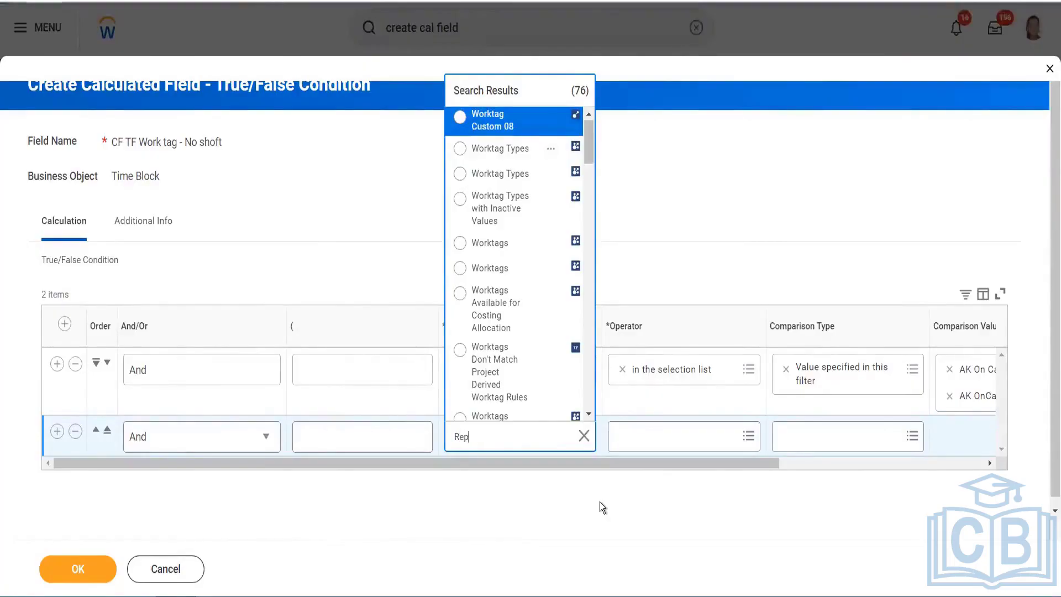
{"action": "type", "text": "orted work"}
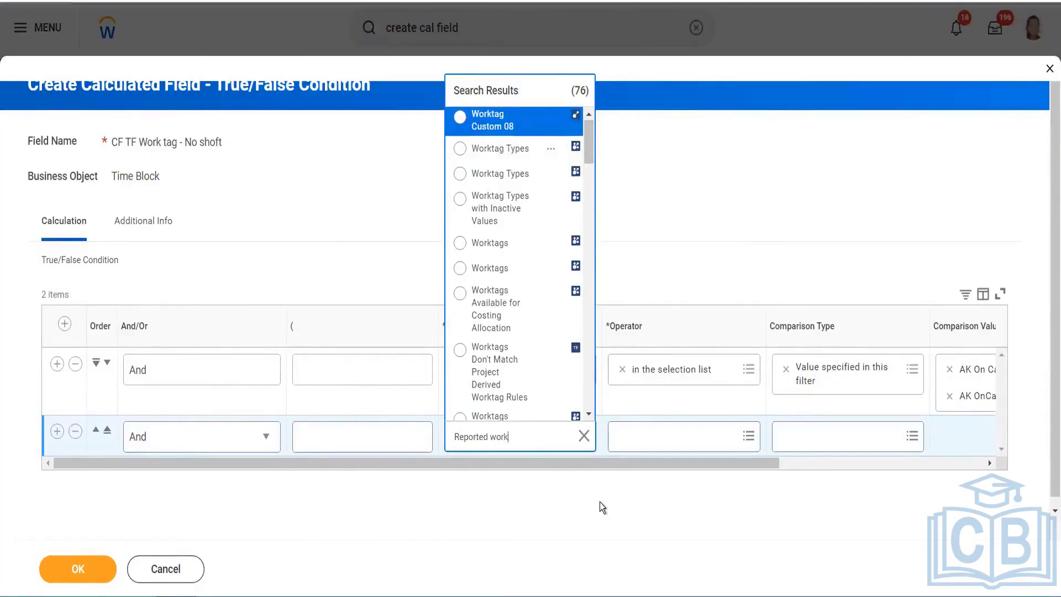
{"action": "type", "text": "ta"}
{"action": "key", "text": "Return"}
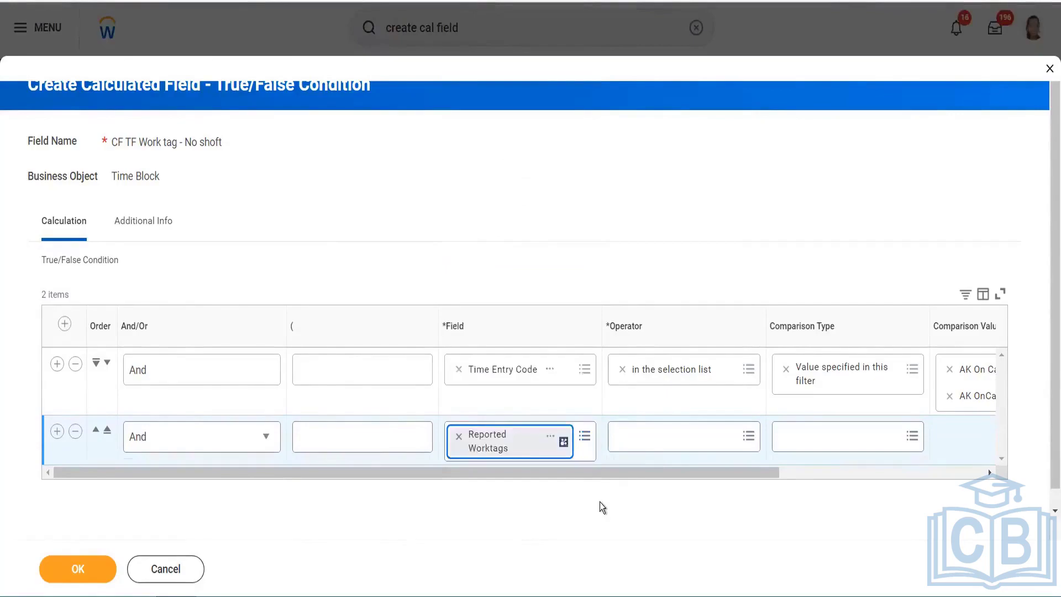
Require 'any in the selection list' of Shift: No Shift in row two and save the condition
{"action": "left_click", "coordinate": [644, 432]}
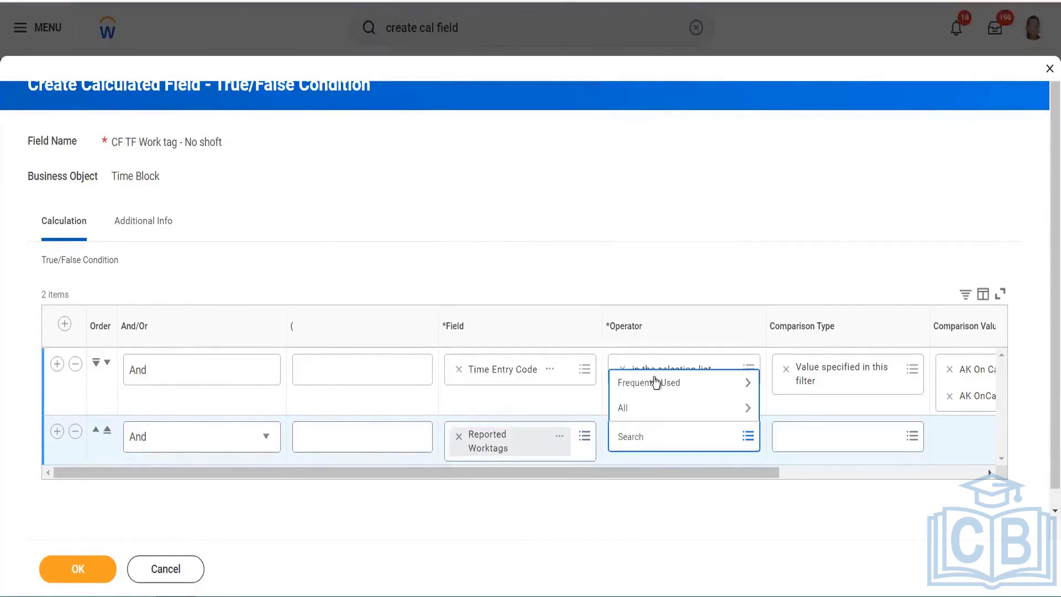
{"action": "left_click", "coordinate": [656, 382]}
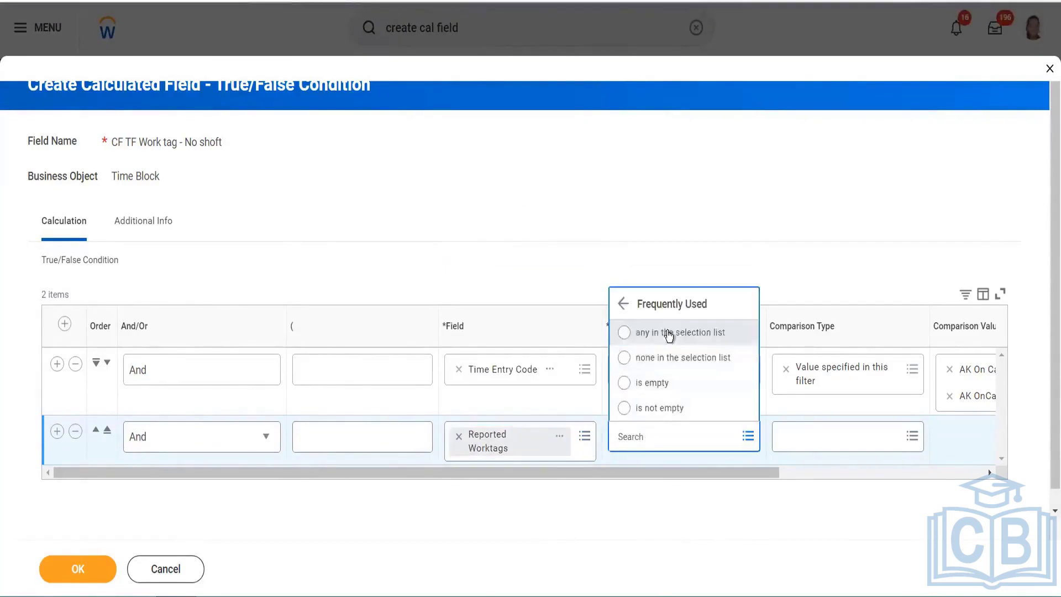
{"action": "left_click", "coordinate": [669, 332]}
{"action": "left_click_drag", "start_coordinate": [738, 473], "coordinate": [933, 491]}
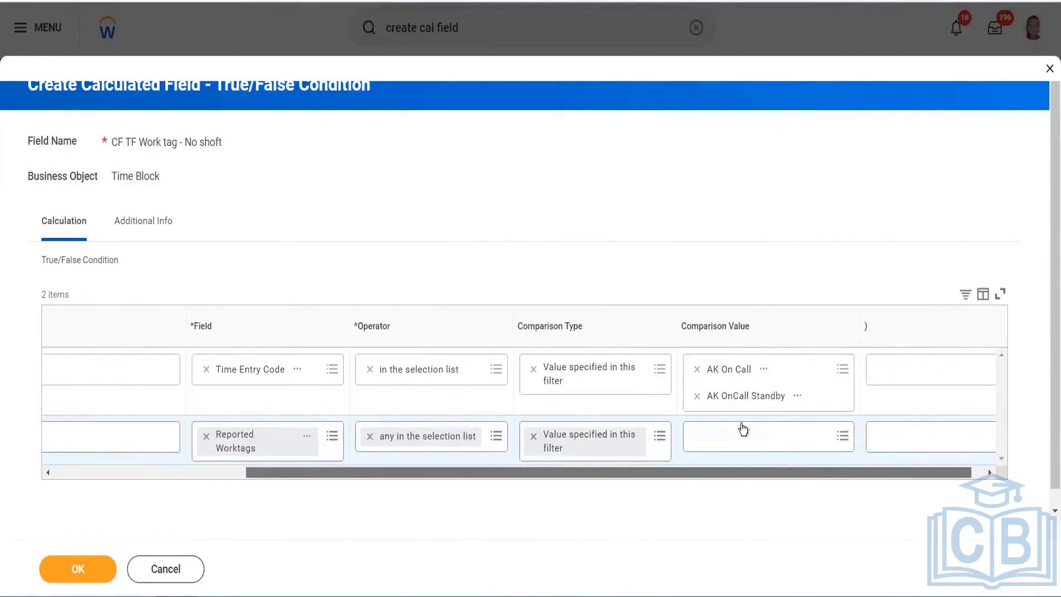
{"action": "left_click", "coordinate": [754, 435]}
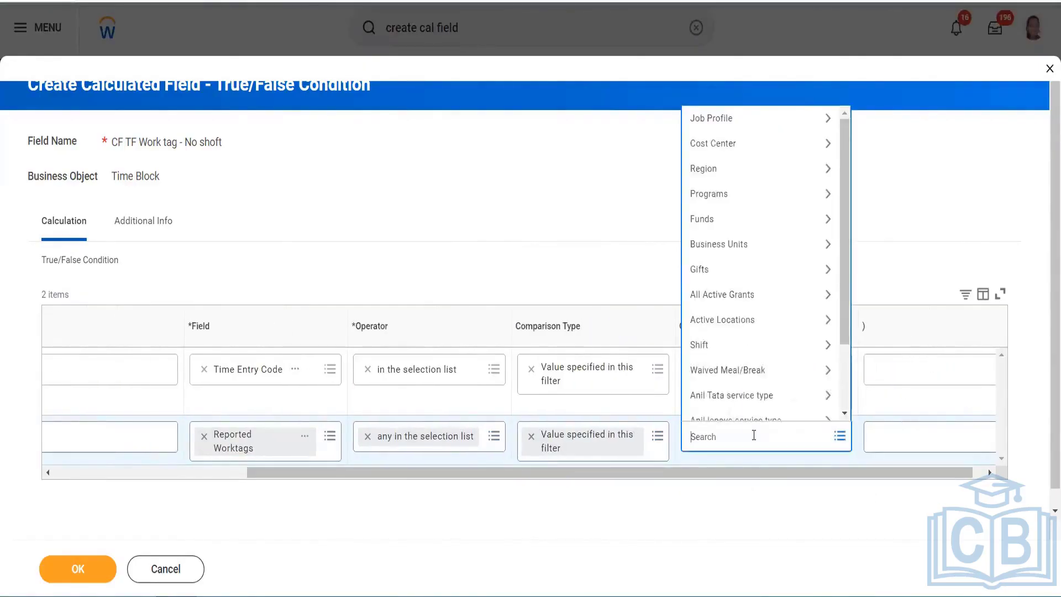
{"action": "left_click", "coordinate": [727, 343]}
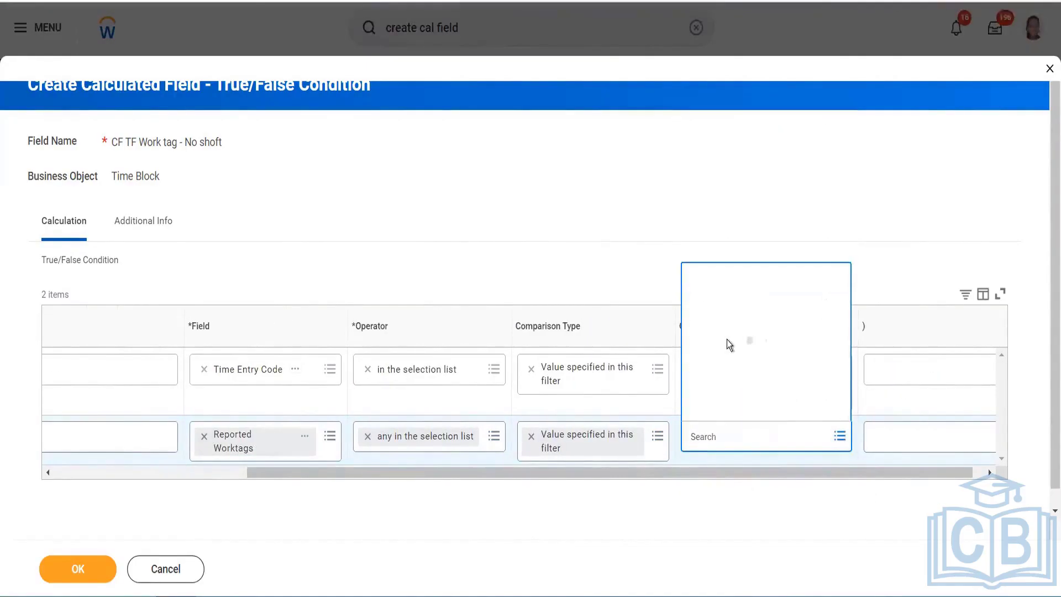
{"action": "left_click", "coordinate": [728, 407]}
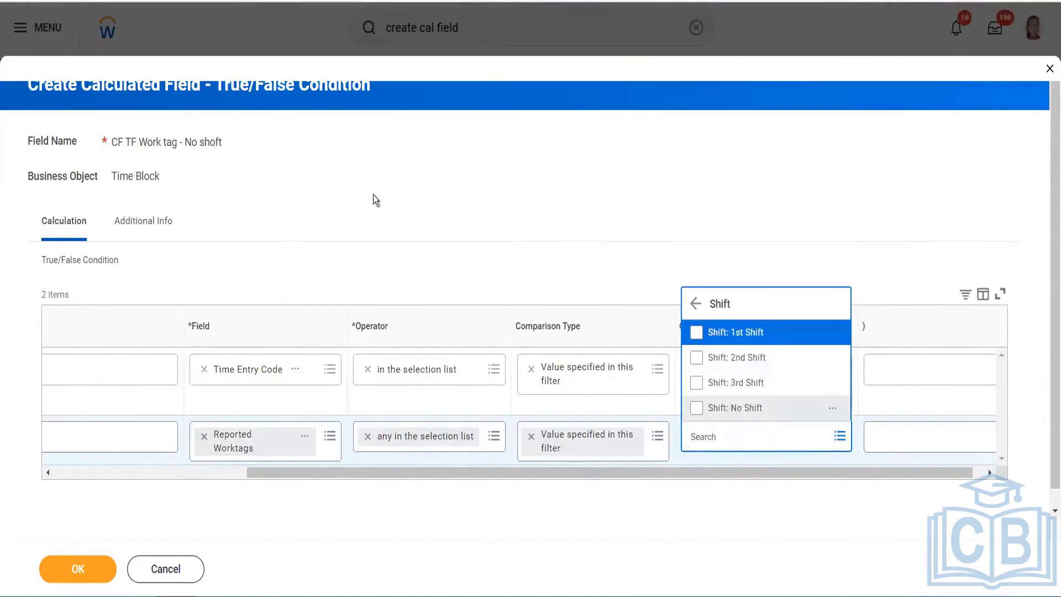
{"action": "left_click", "coordinate": [82, 495]}
{"action": "left_click", "coordinate": [55, 570]}
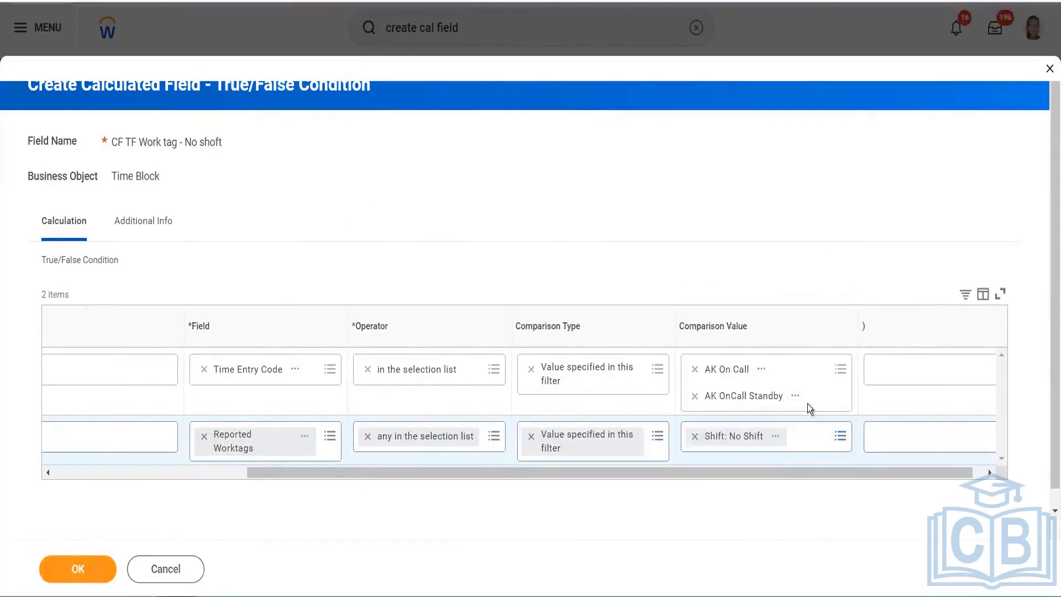
{"action": "left_click", "coordinate": [76, 562]}
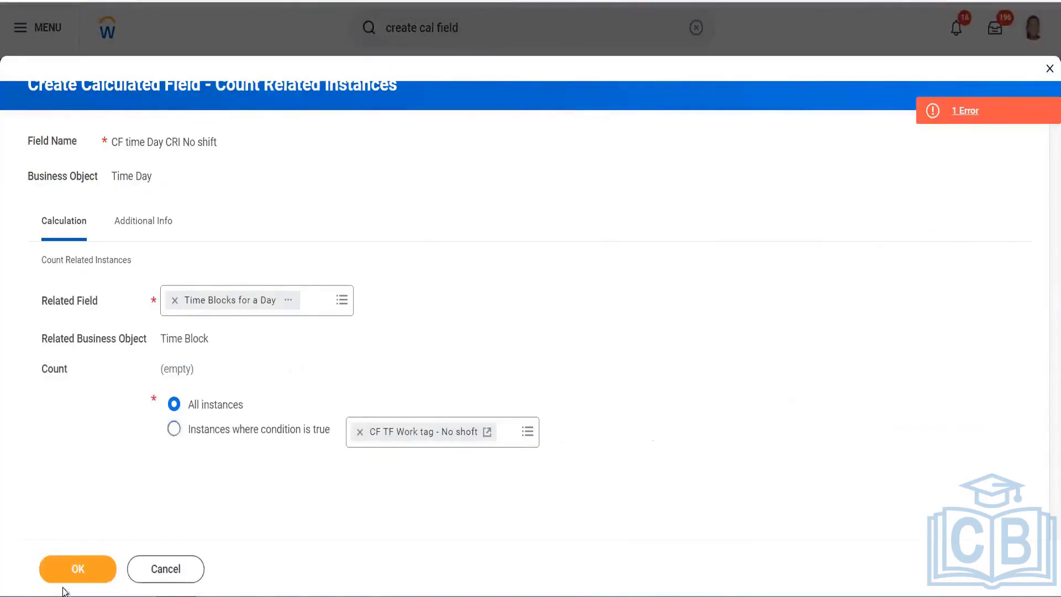
Count only instances where CF TF Work tag - No shoft is true, and save CF time Day CRI No shift
{"action": "left_click", "coordinate": [98, 567]}
{"action": "left_click", "coordinate": [174, 429]}
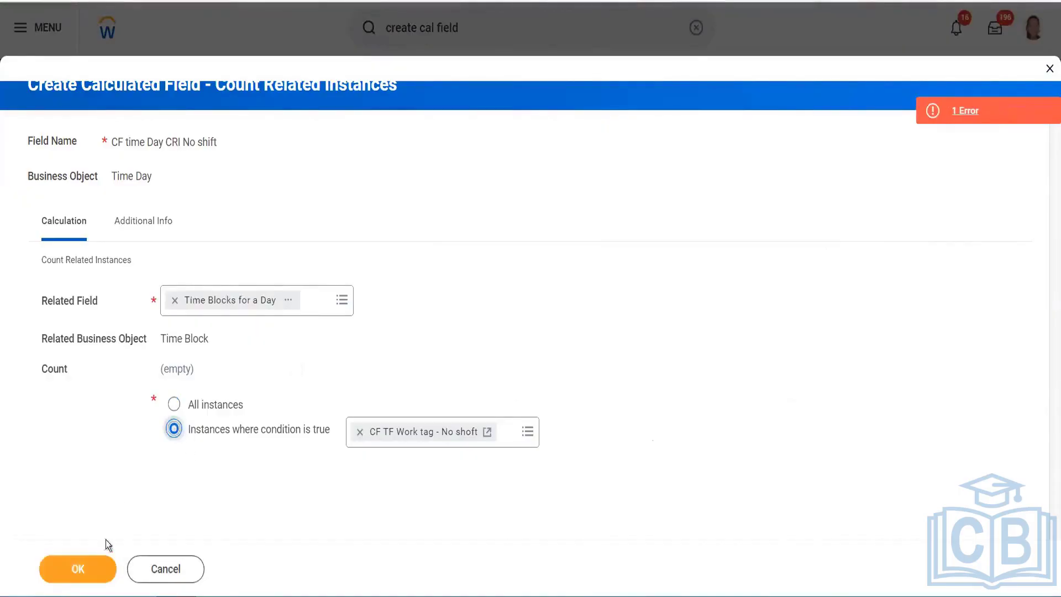
{"action": "left_click", "coordinate": [85, 569]}
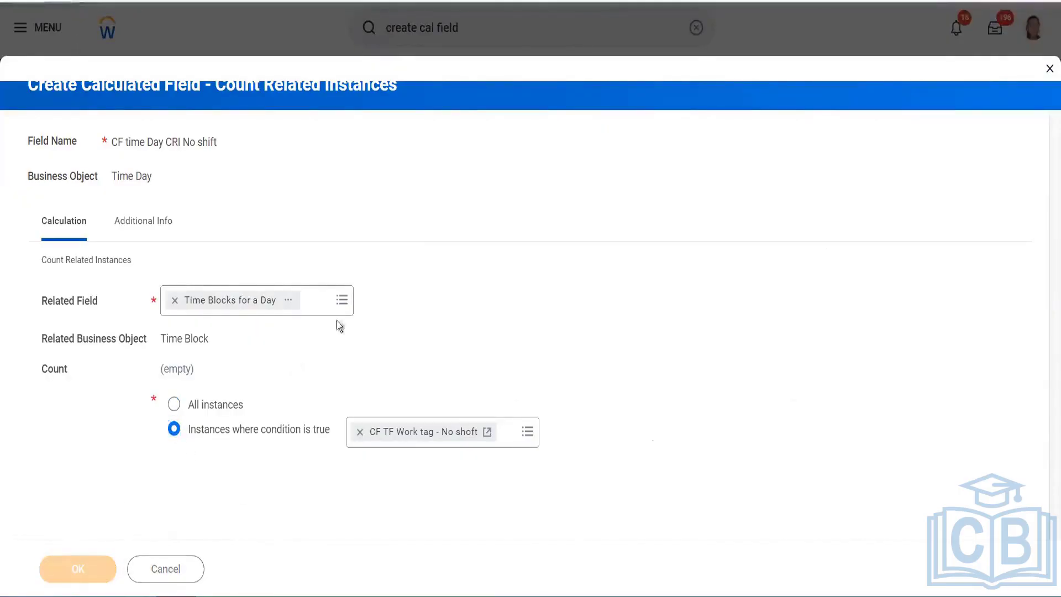
{"action": "right_click", "coordinate": [569, 74]}
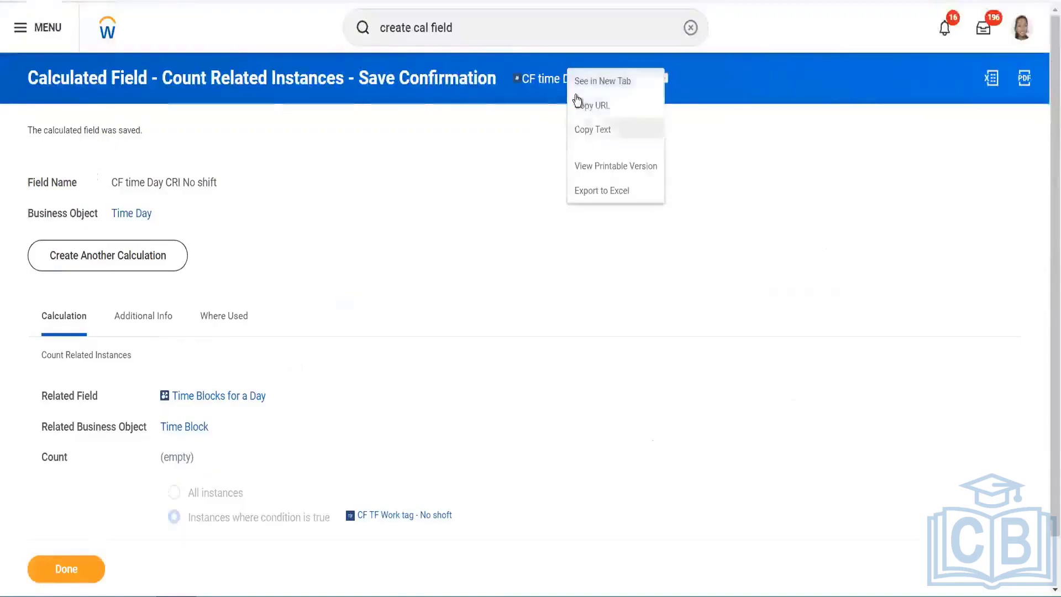
Put the copied CF time Day CRI No shift field into the condition's Field prompt
{"action": "left_click", "coordinate": [592, 129]}
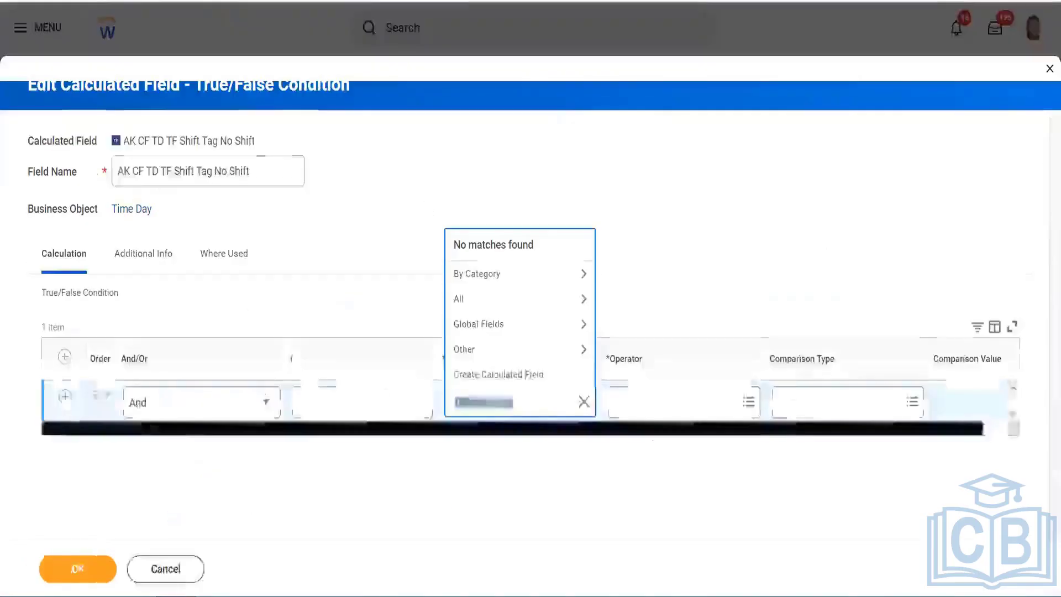
{"action": "key", "text": "BackSpace"}
{"action": "key", "text": "ctrl+v"}
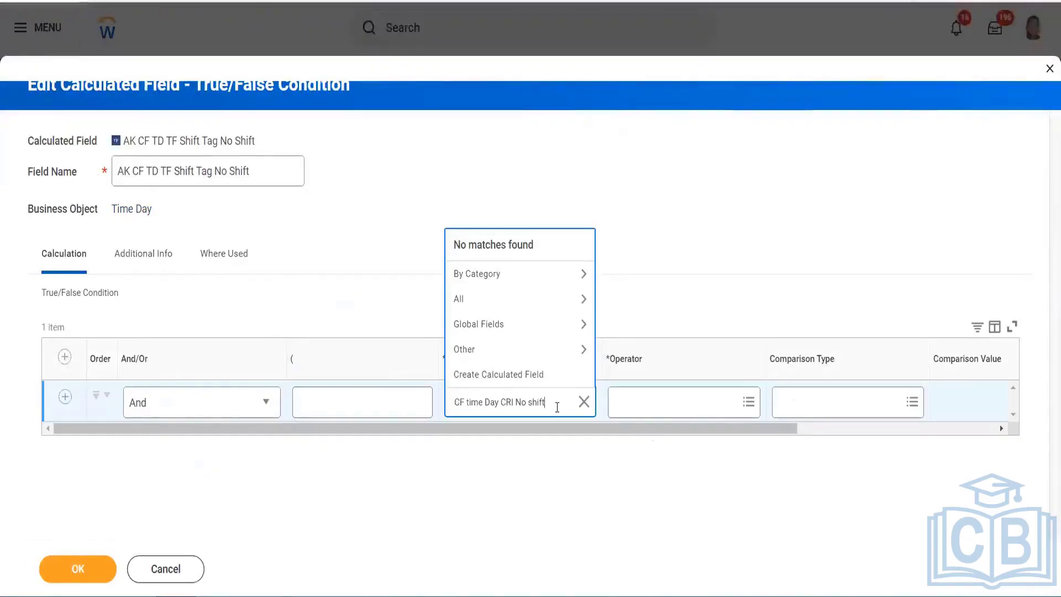
{"action": "key", "text": "Return"}
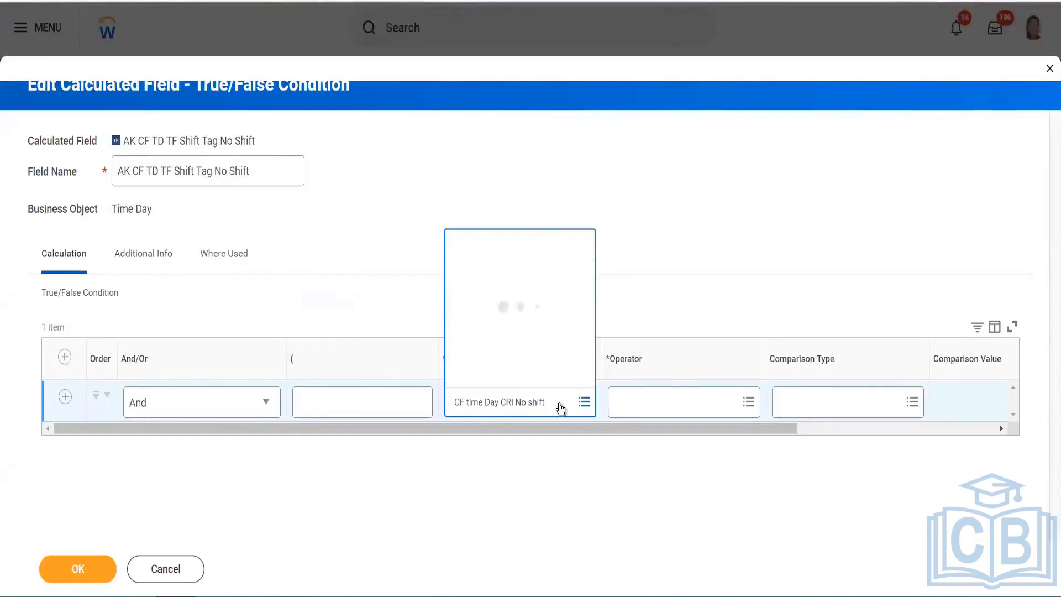
Set the operator to greater than or equal to with comparison value 1, and save
{"action": "left_click", "coordinate": [671, 407]}
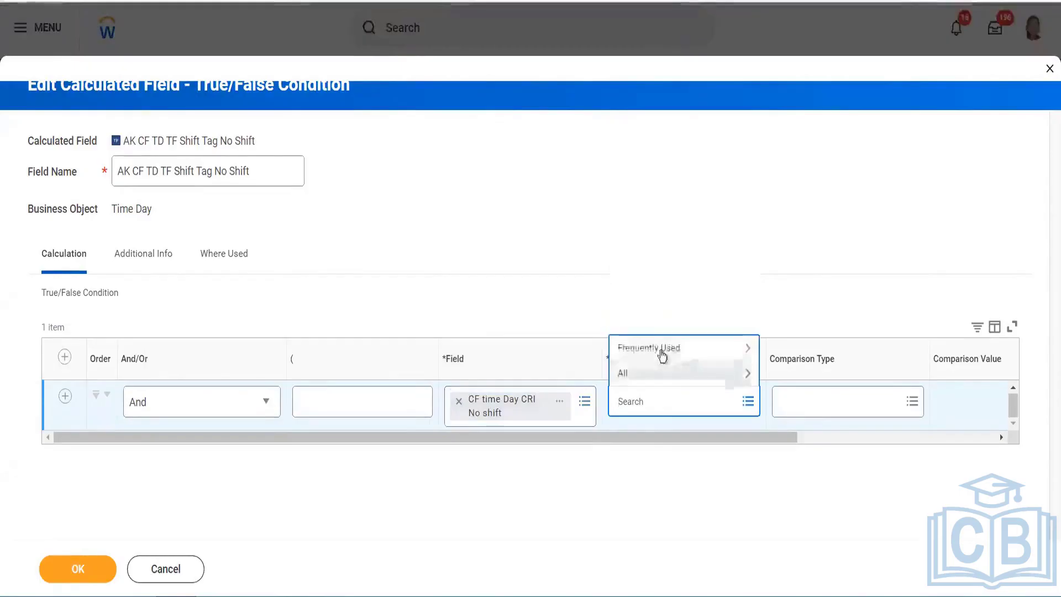
{"action": "left_click", "coordinate": [661, 350]}
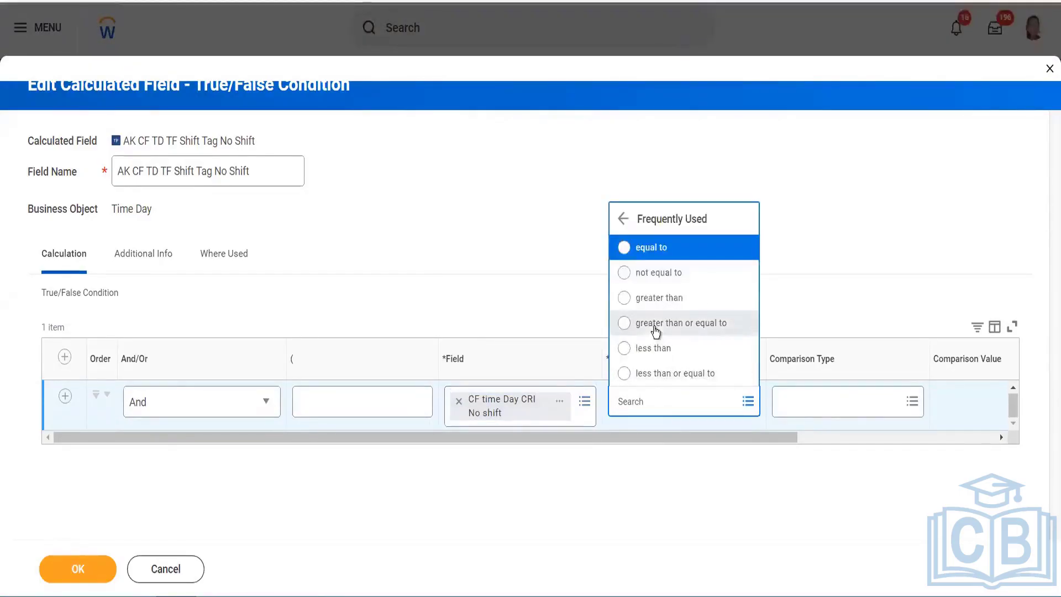
{"action": "left_click", "coordinate": [659, 297]}
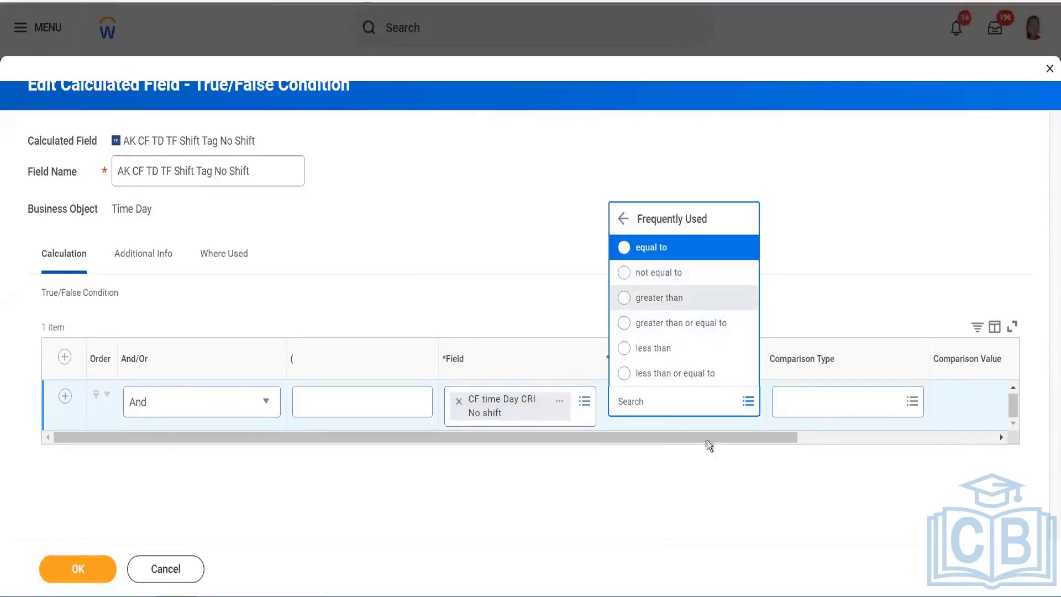
{"action": "left_click", "coordinate": [882, 437]}
{"action": "left_click", "coordinate": [873, 400]}
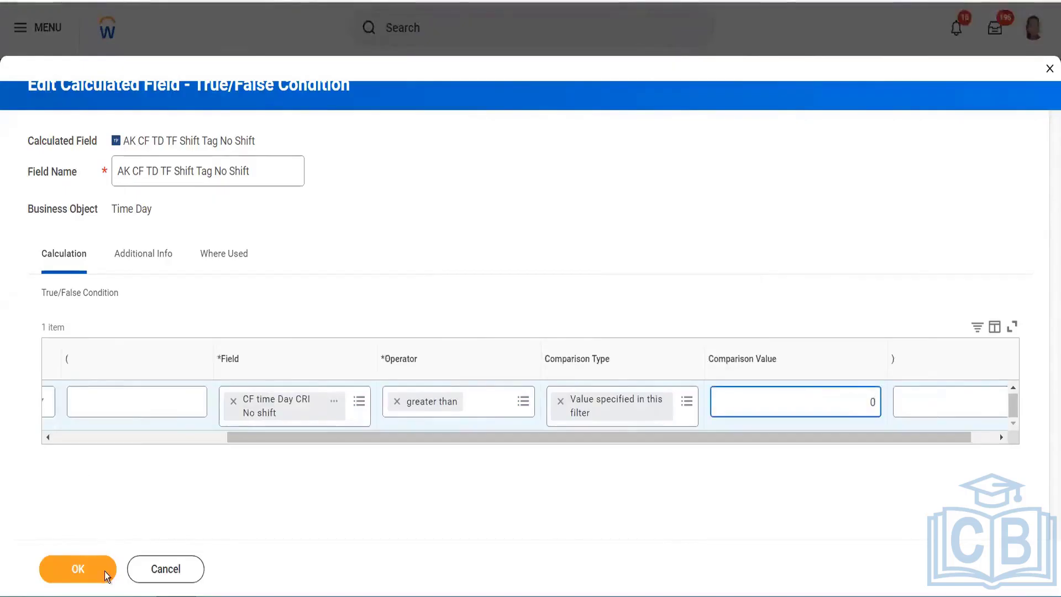
{"action": "left_click", "coordinate": [502, 397]}
{"action": "left_click", "coordinate": [464, 351]}
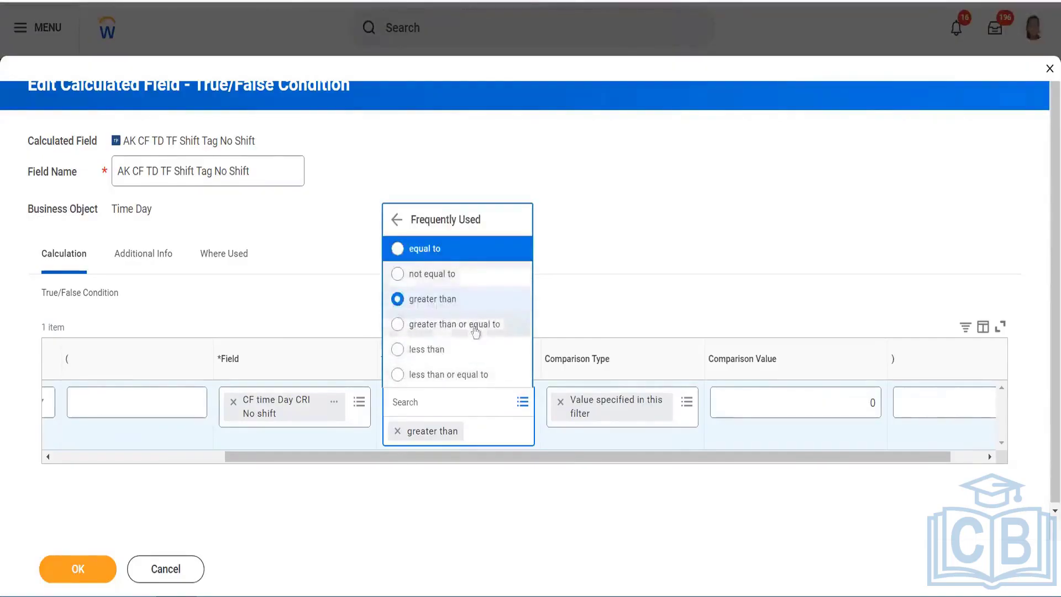
{"action": "left_click", "coordinate": [473, 326]}
{"action": "left_click", "coordinate": [878, 408]}
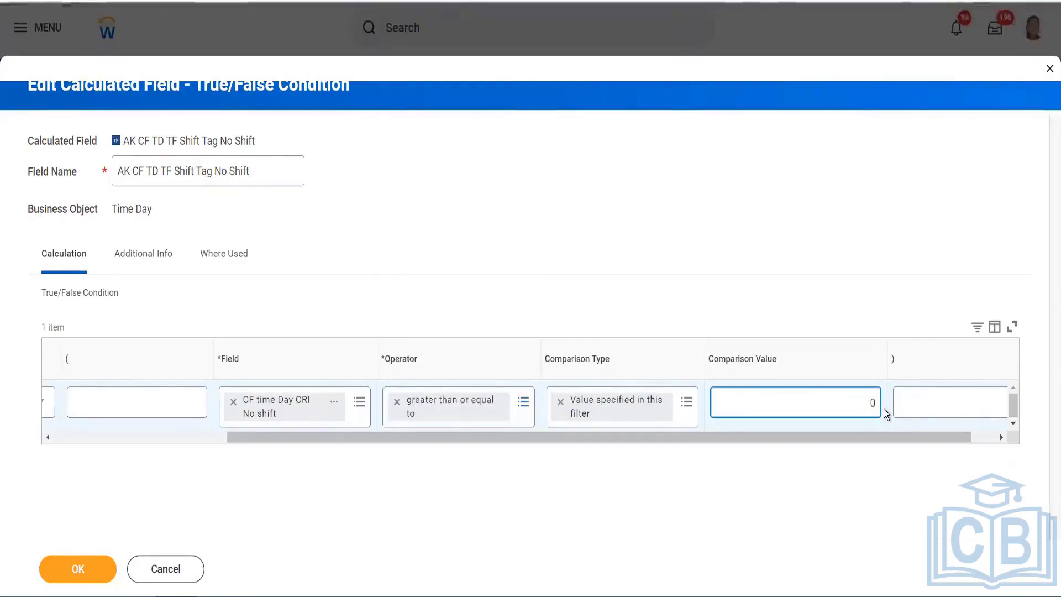
{"action": "key", "text": "BackSpace"}
{"action": "type", "text": "1"}
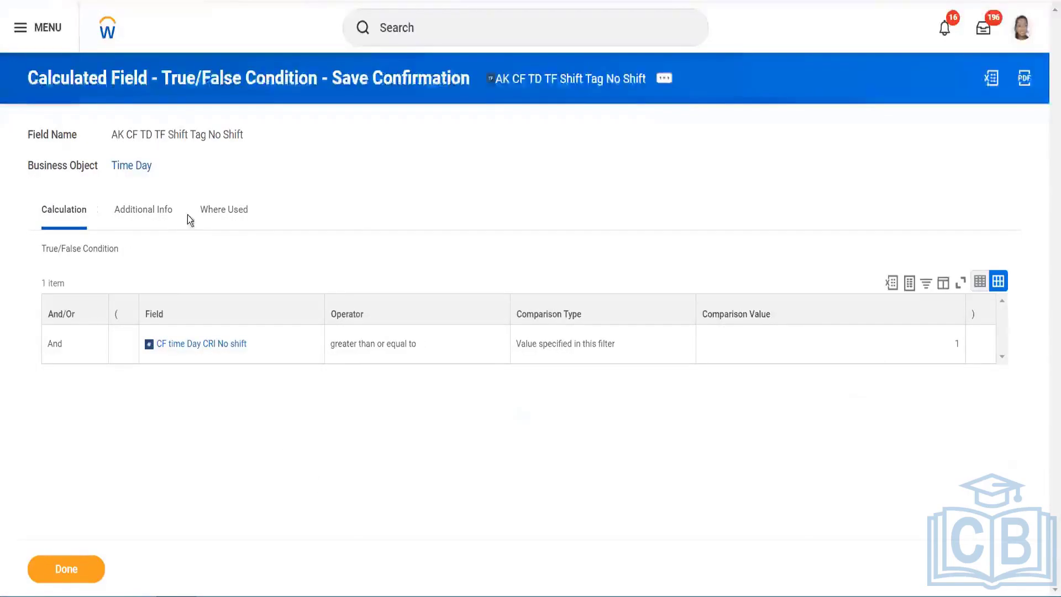
{"action": "left_click", "coordinate": [224, 210]}
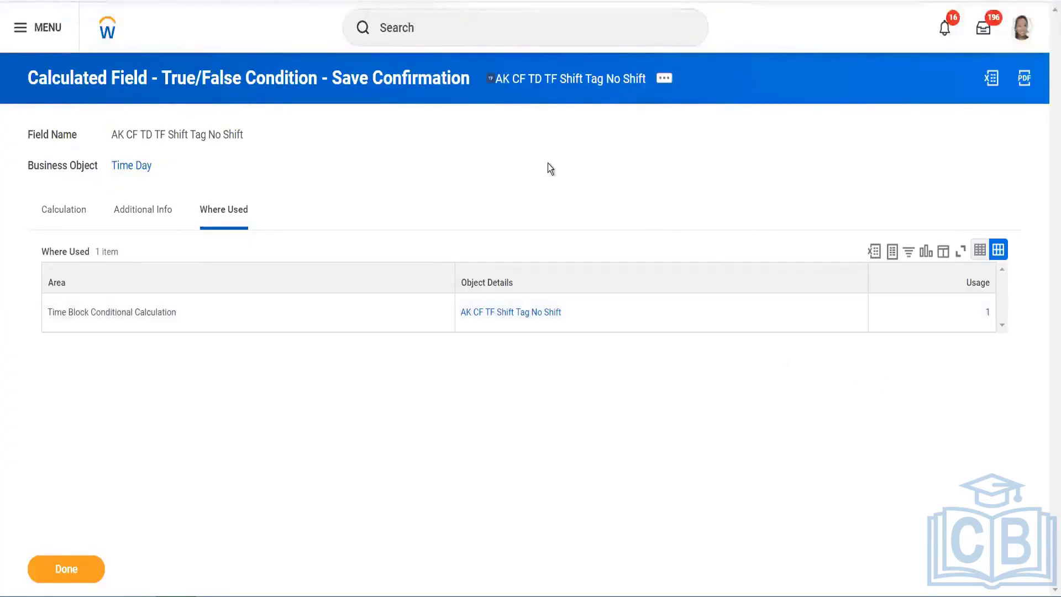
Search for the worker by name and open their profile
{"action": "left_click", "coordinate": [493, 27]}
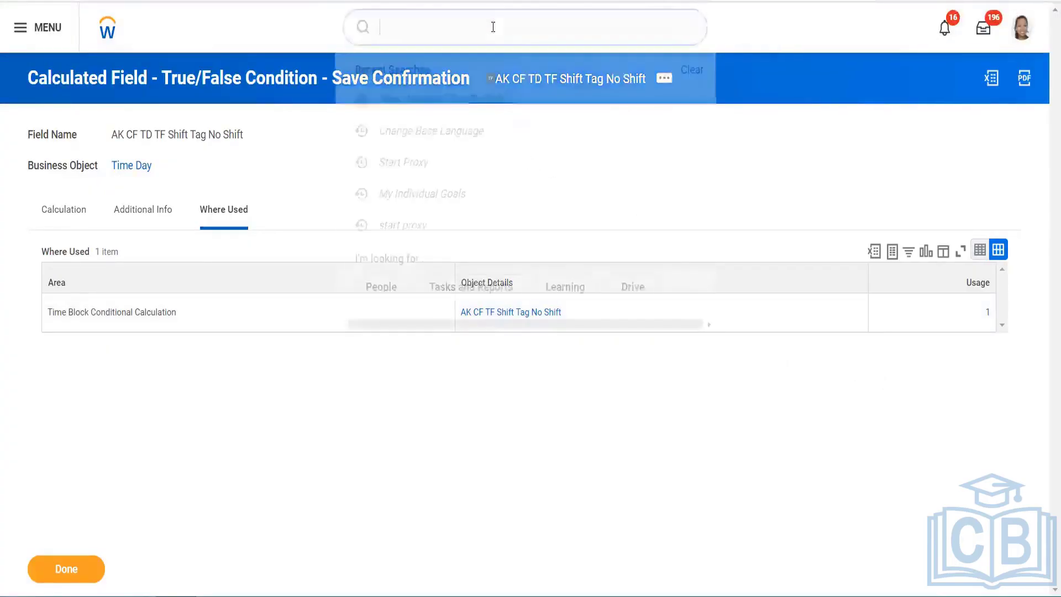
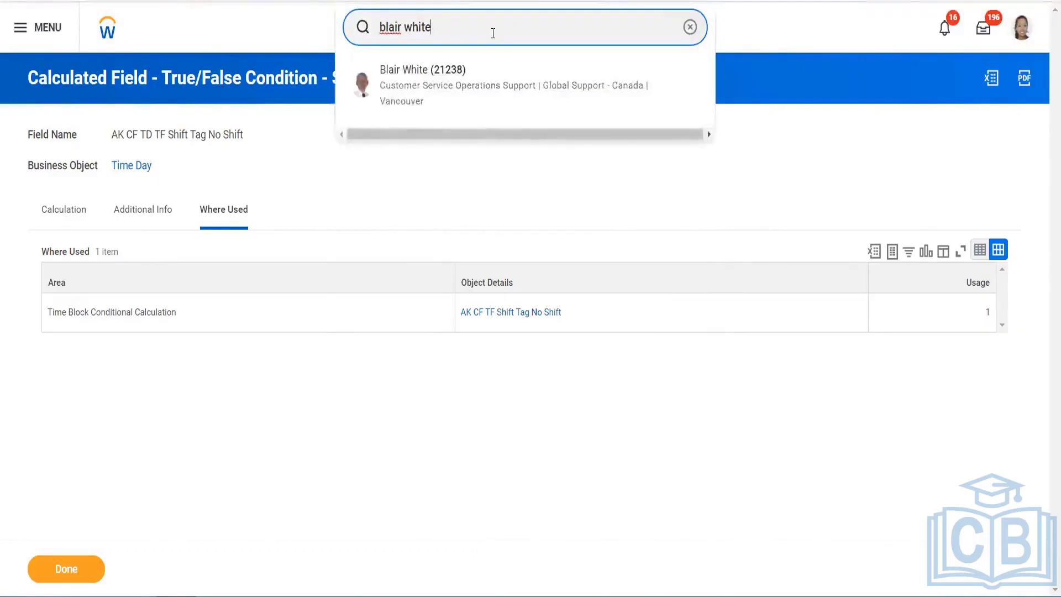
{"action": "left_click", "coordinate": [499, 95]}
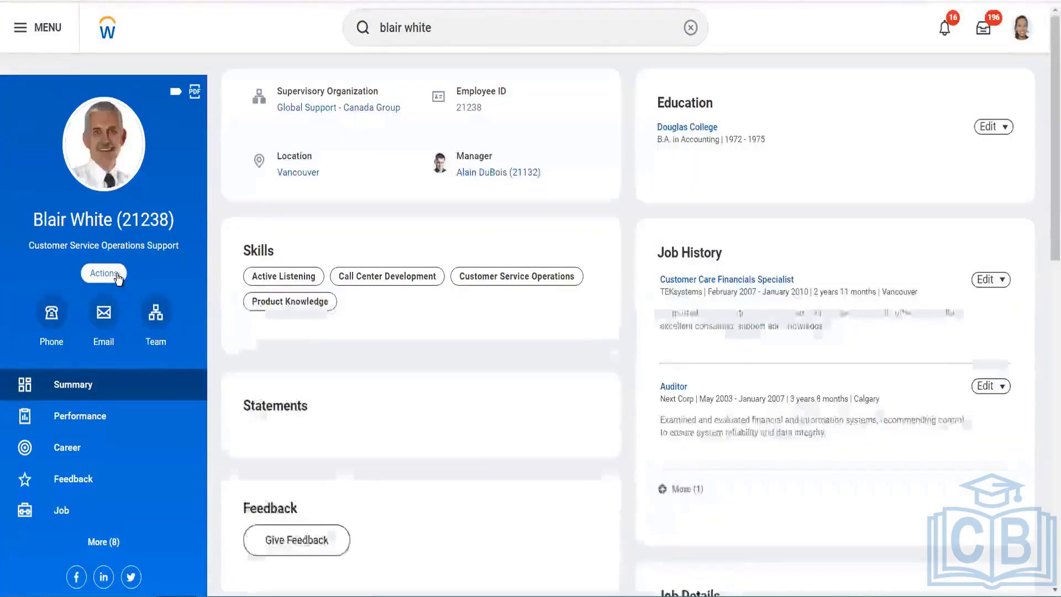
Launch View Schedule for Worker from the profile's Time and Leave actions
{"action": "left_click", "coordinate": [116, 276]}
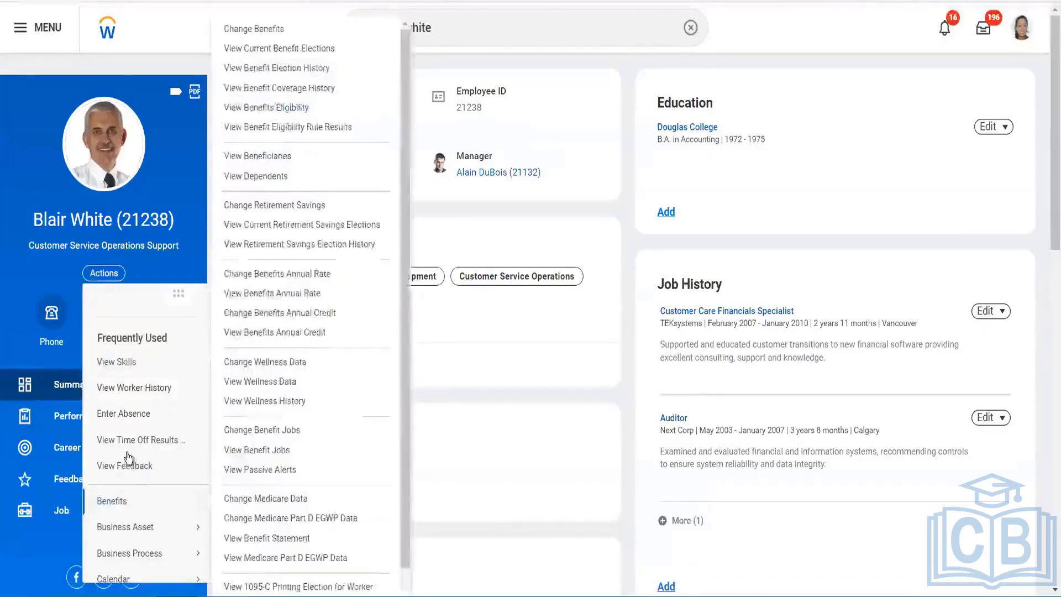
{"action": "scroll", "coordinate": [130, 463], "scroll_direction": "down", "scroll_amount": 4}
{"action": "mouse_move", "coordinate": [128, 458]}
{"action": "scroll", "coordinate": [146, 539], "scroll_direction": "down", "scroll_amount": 3}
{"action": "scroll", "coordinate": [146, 539], "scroll_direction": "down", "scroll_amount": 2}
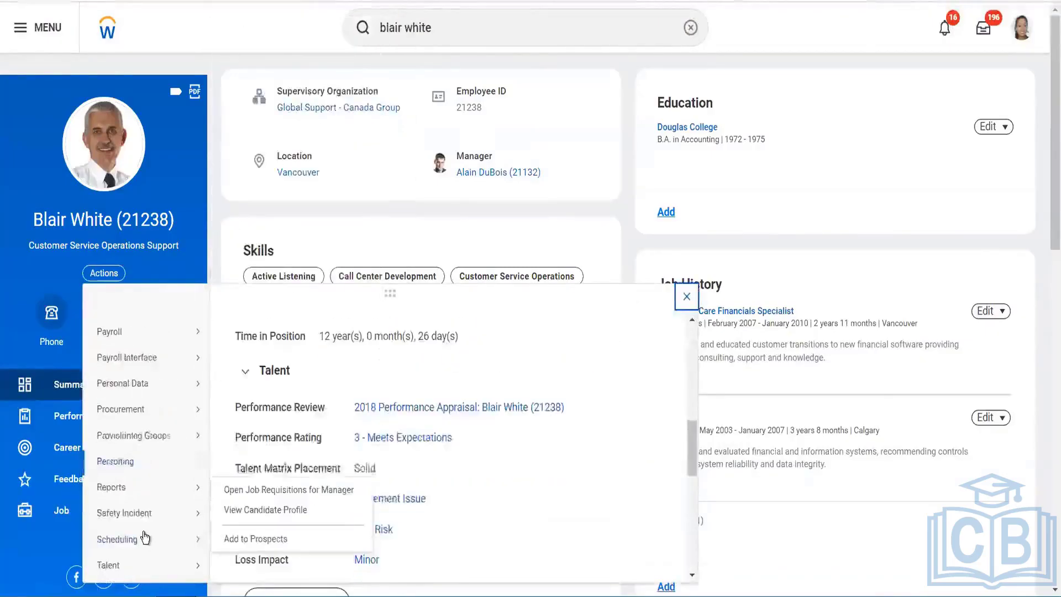
{"action": "mouse_move", "coordinate": [145, 536]}
{"action": "scroll", "coordinate": [144, 536], "scroll_direction": "down", "scroll_amount": 2}
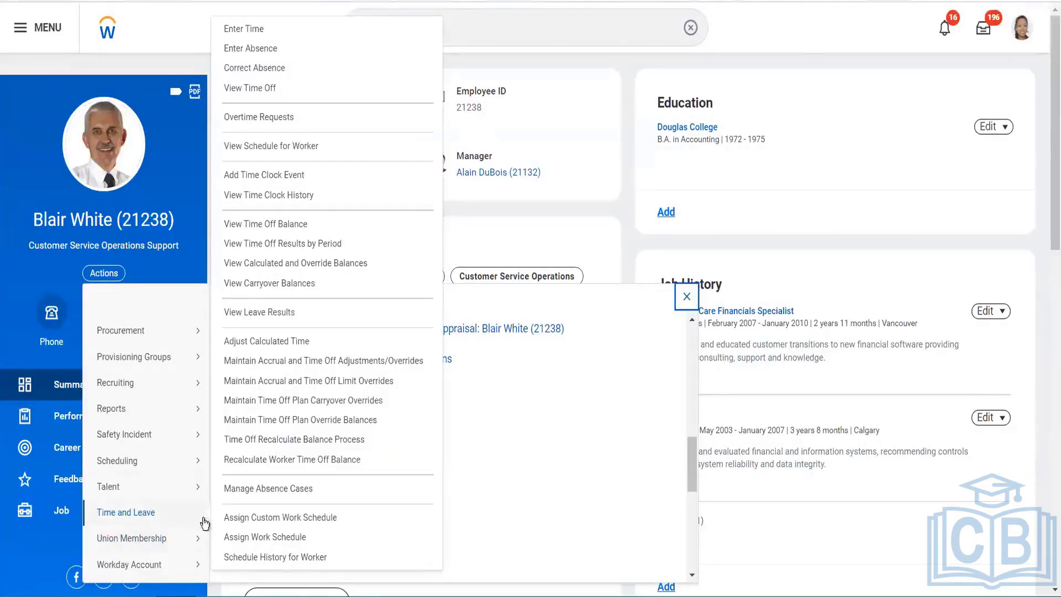
{"action": "left_click", "coordinate": [276, 146]}
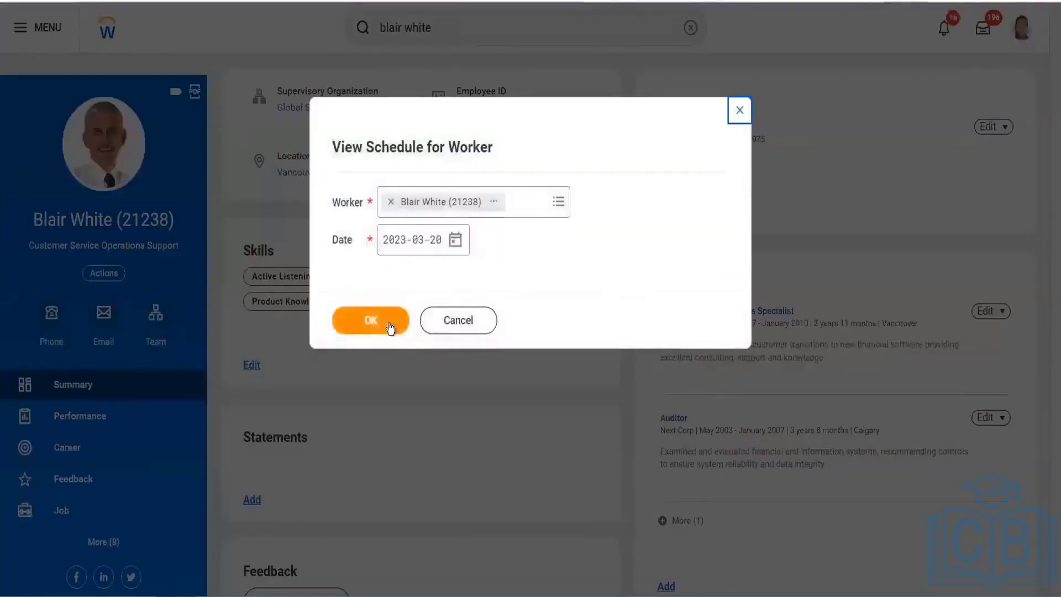
Display the worker's schedule for 2023-03-20 and scroll through the March 2023 calendar
{"action": "left_click", "coordinate": [390, 324]}
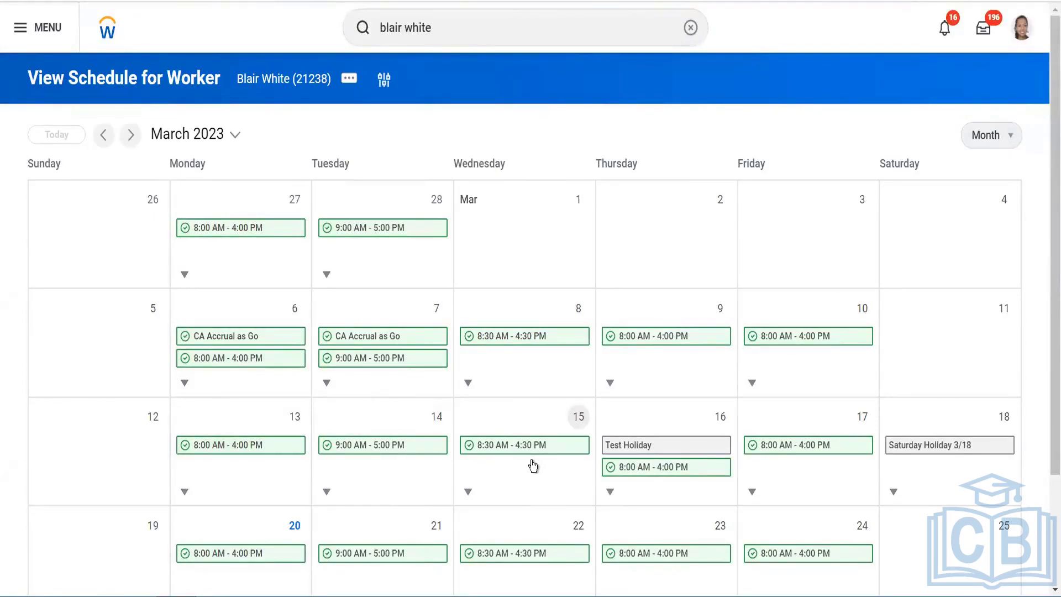
{"action": "scroll", "coordinate": [533, 466], "scroll_direction": "down", "scroll_amount": 3}
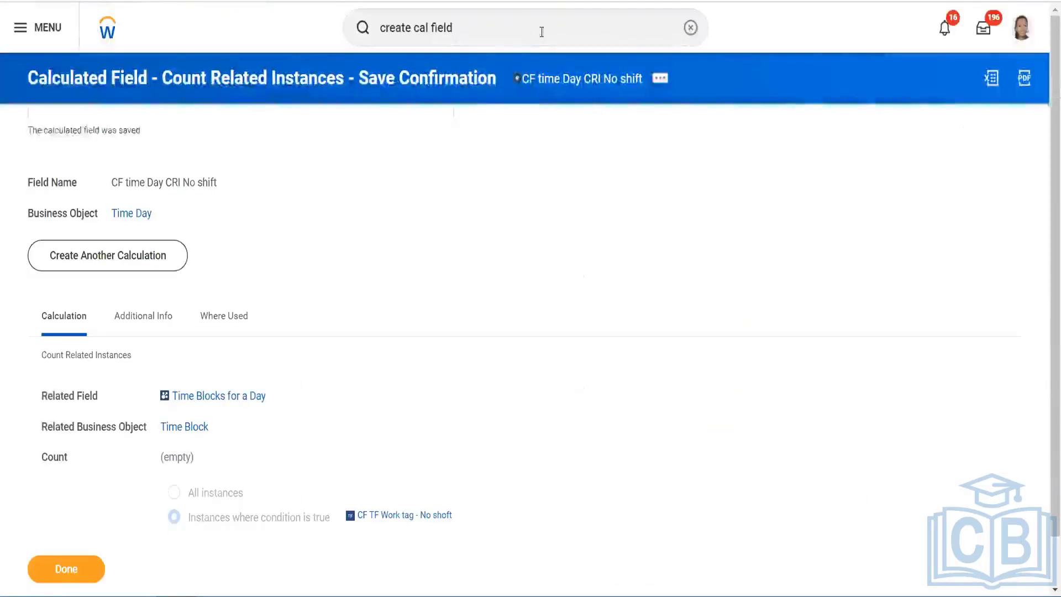
Search for the Create Time Calculation task with 'create time cal'
{"action": "left_click", "coordinate": [690, 27]}
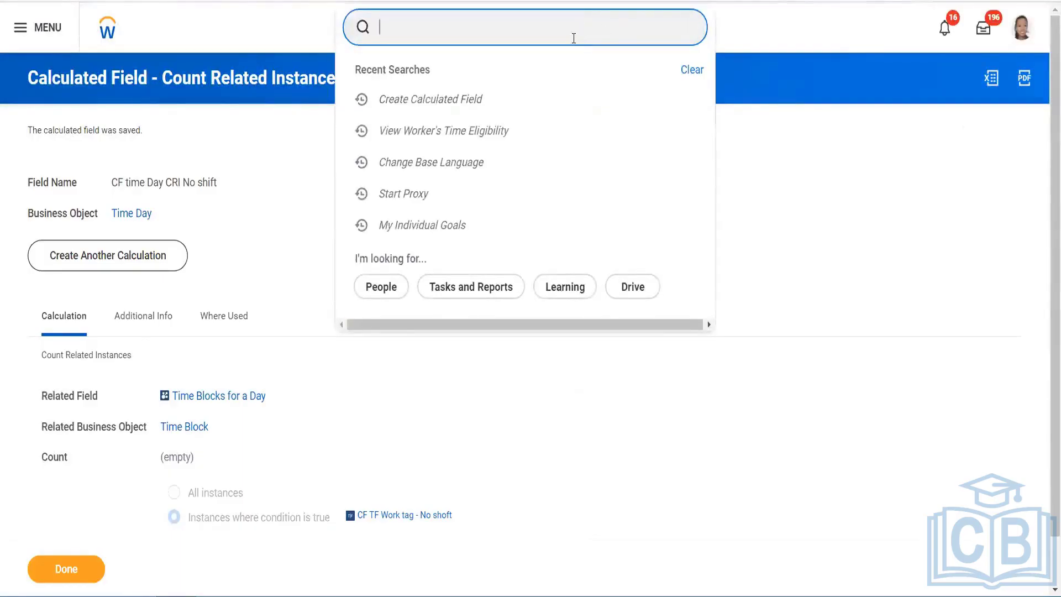
{"action": "type", "text": "create "}
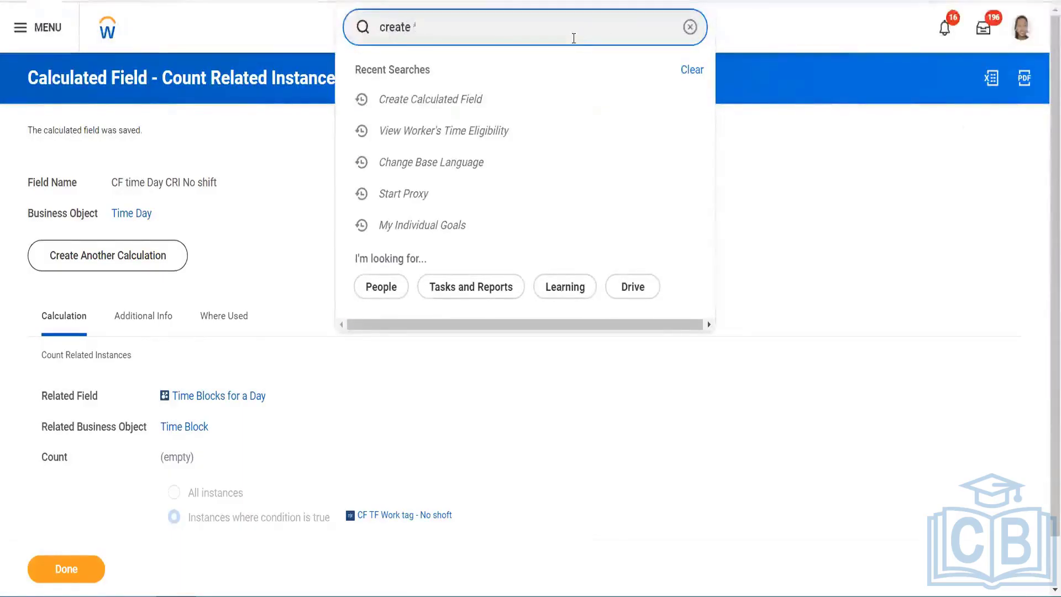
{"action": "type", "text": "time cal"}
{"action": "key", "text": "Return"}
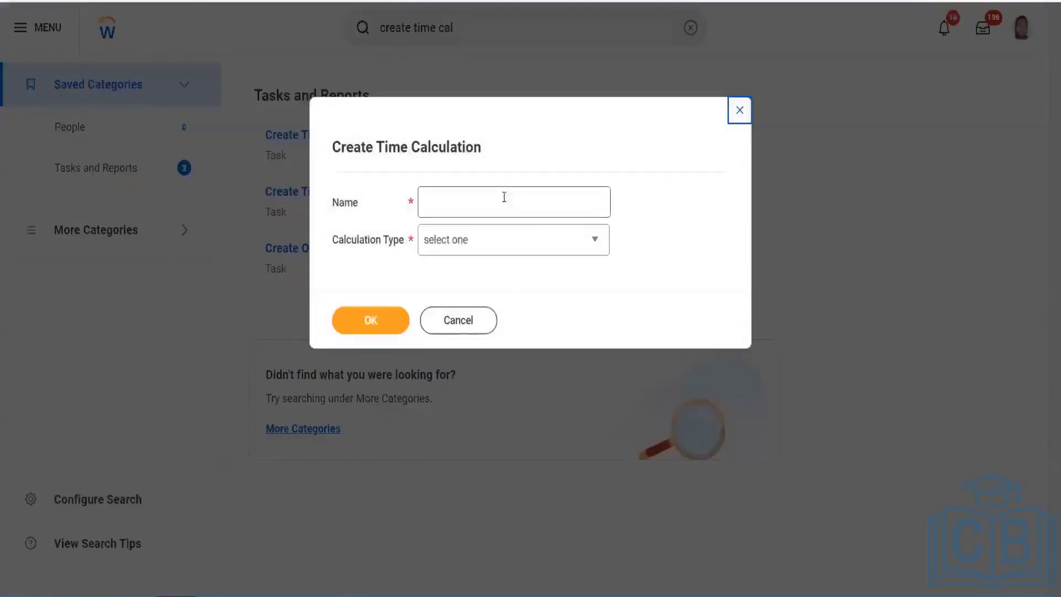
Name the calculation 'AK Time Block Late Checkin' with type Time Block Create Calculation
{"action": "left_click", "coordinate": [529, 211]}
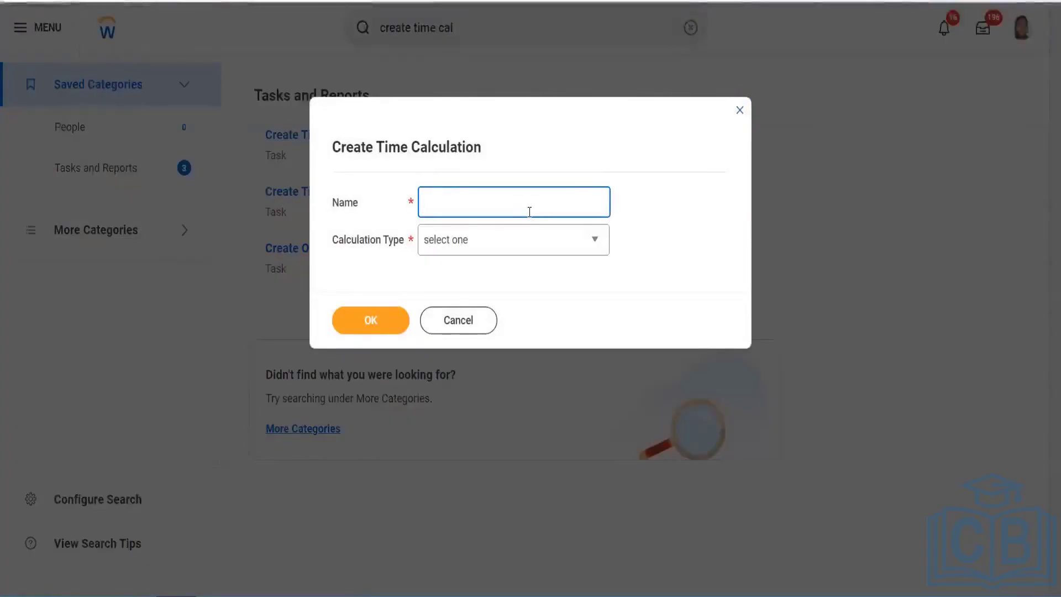
{"action": "type", "text": "CF Ti"}
{"action": "type", "text": "me "}
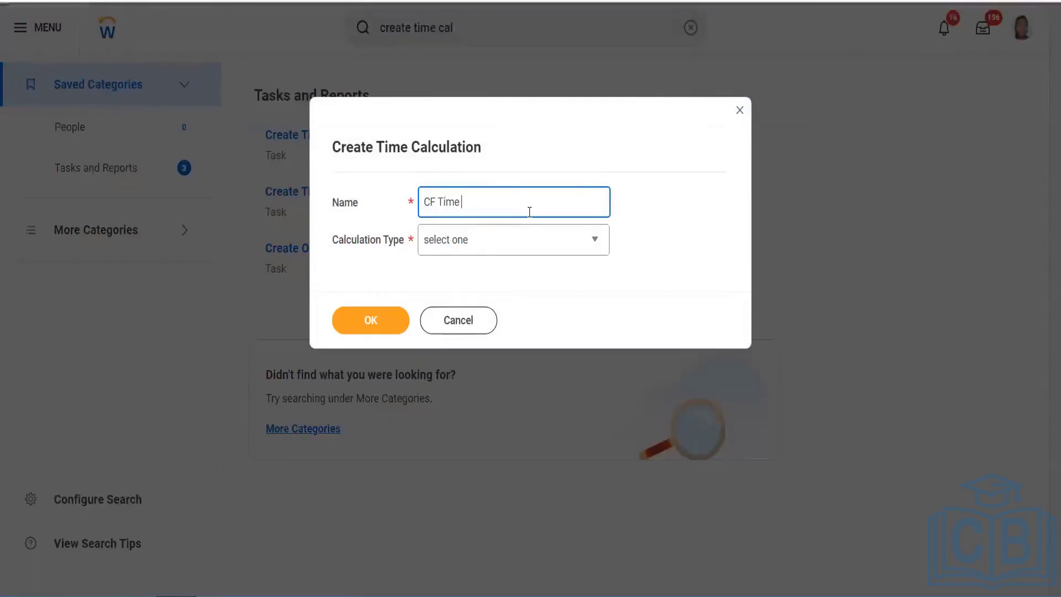
{"action": "type", "text": "Block "}
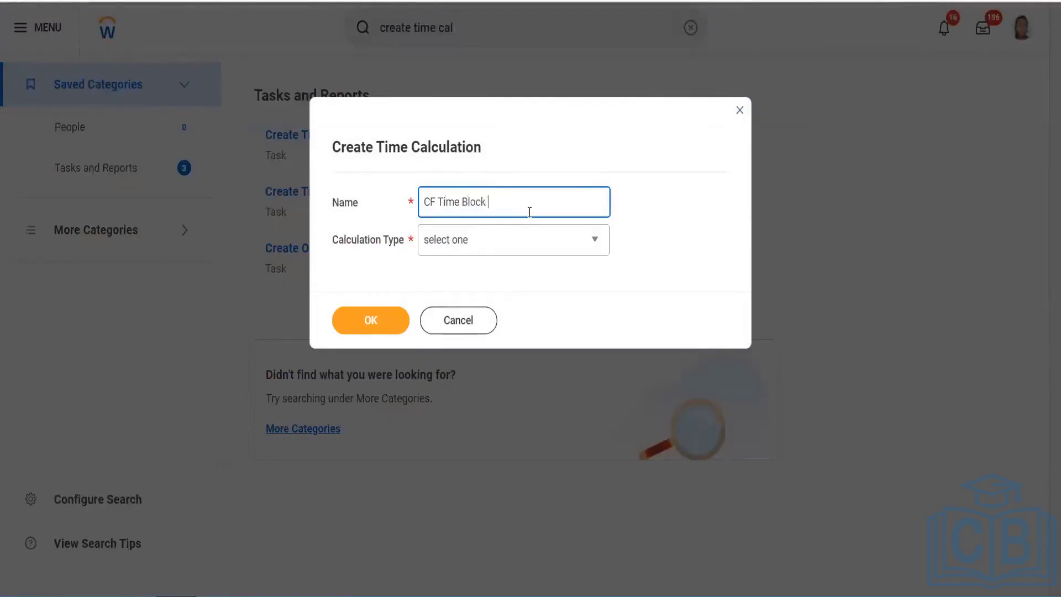
{"action": "type", "text": "Late Checkin"}
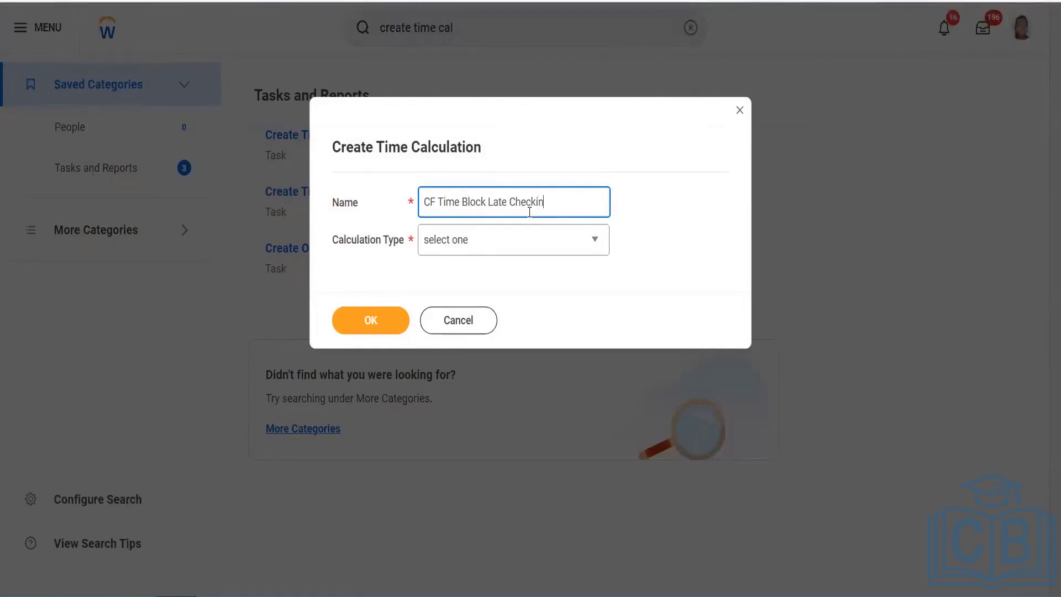
{"action": "double_click", "coordinate": [430, 202]}
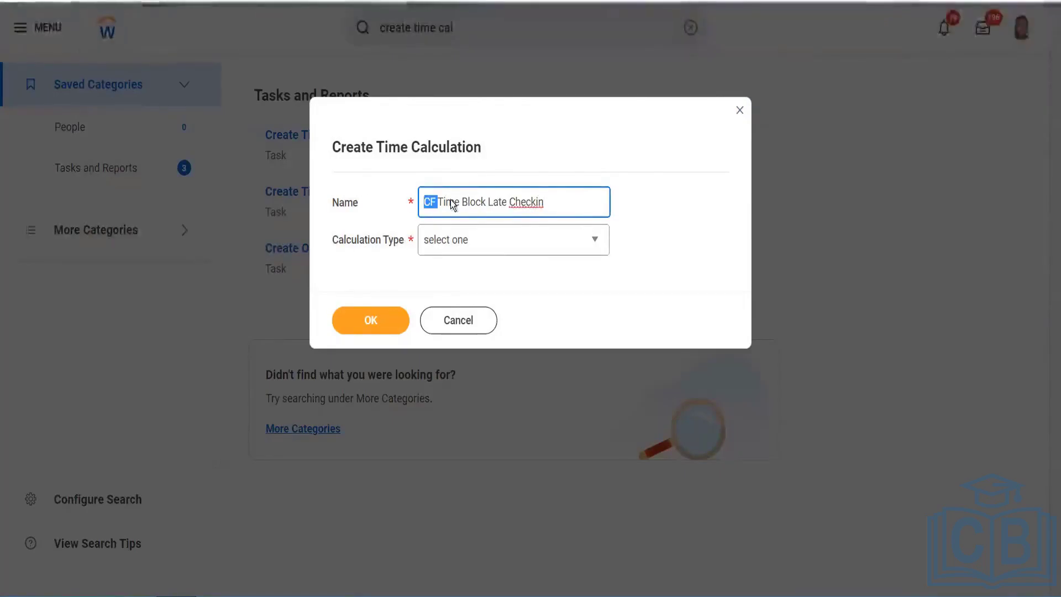
{"action": "type", "text": "AK"}
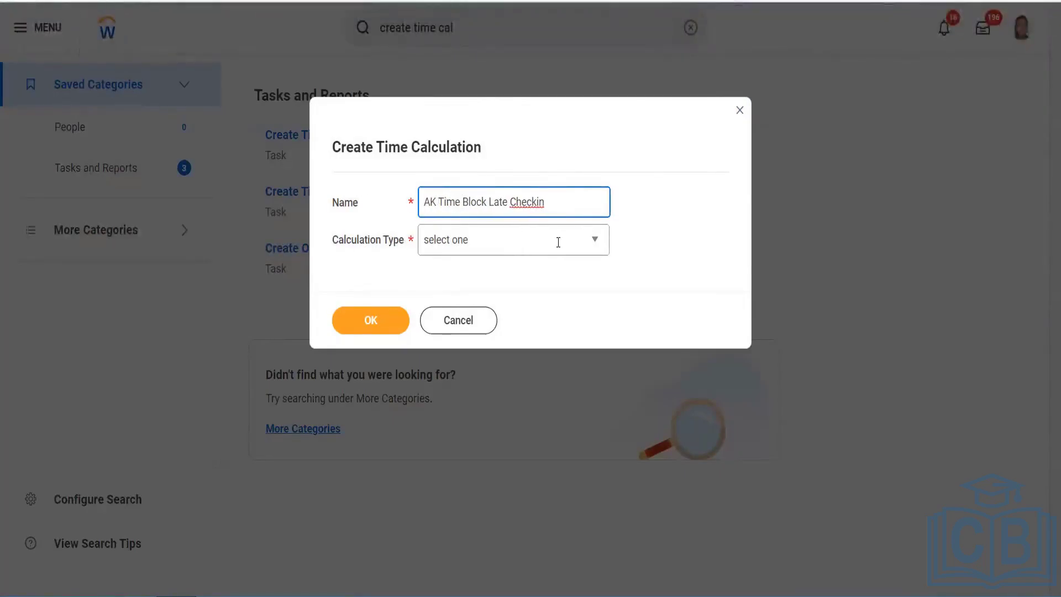
{"action": "left_click", "coordinate": [509, 245]}
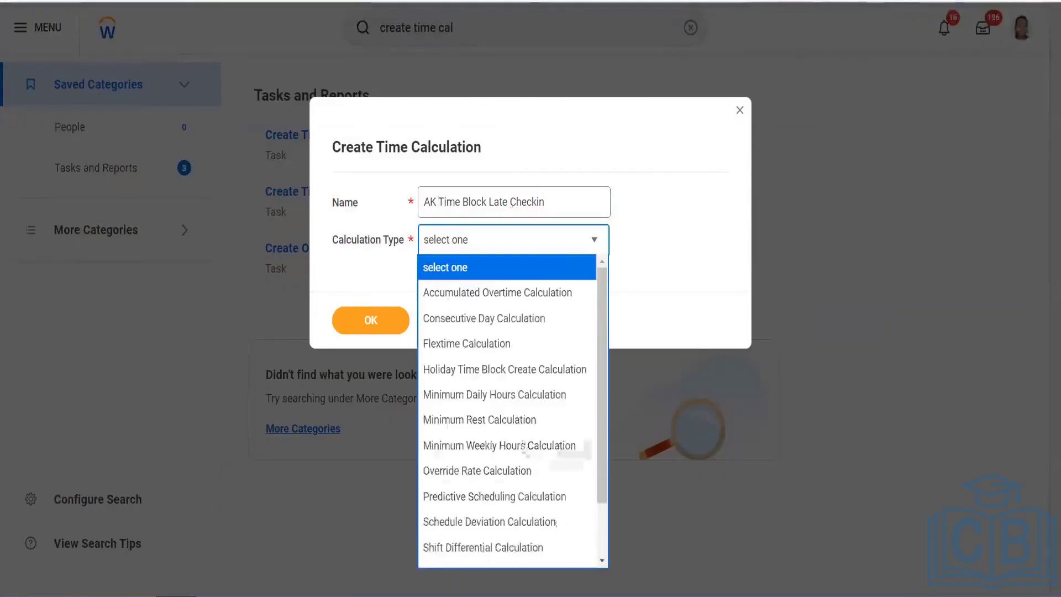
{"action": "scroll", "coordinate": [483, 526], "scroll_direction": "down", "scroll_amount": 2}
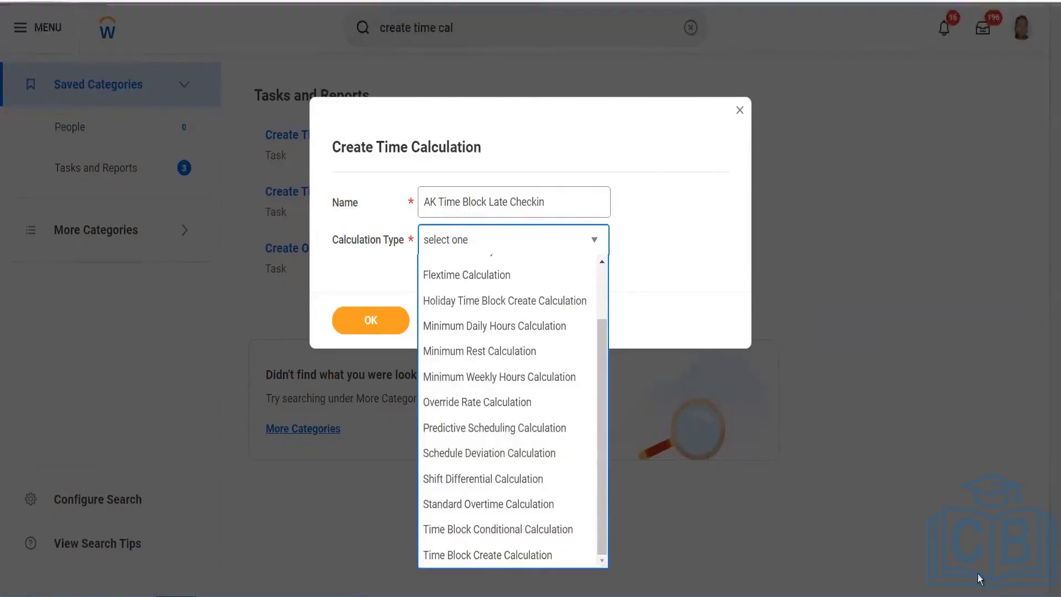
{"action": "left_click", "coordinate": [466, 554]}
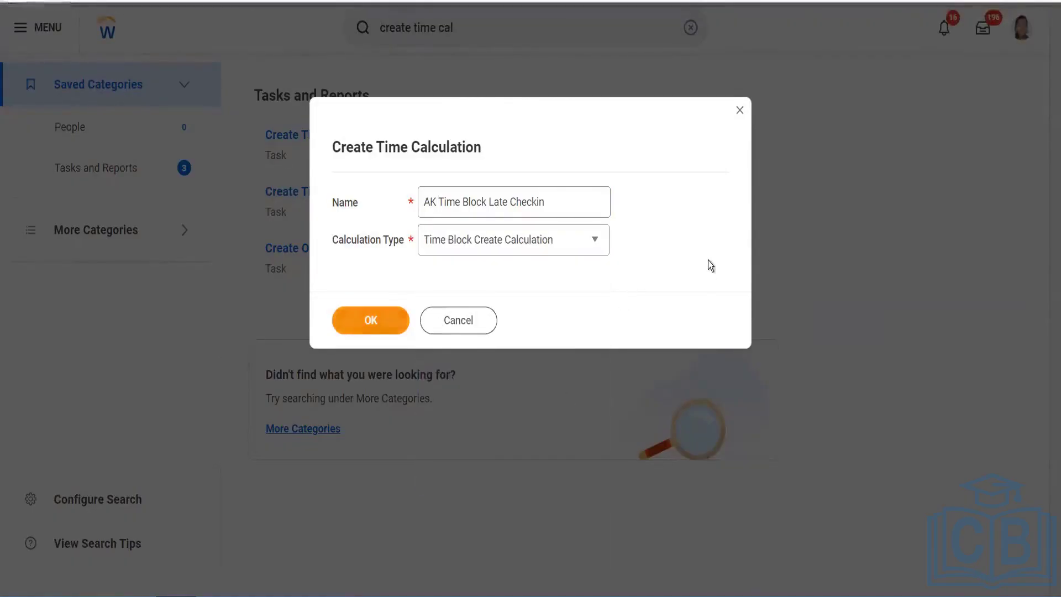
{"action": "key", "text": "Return"}
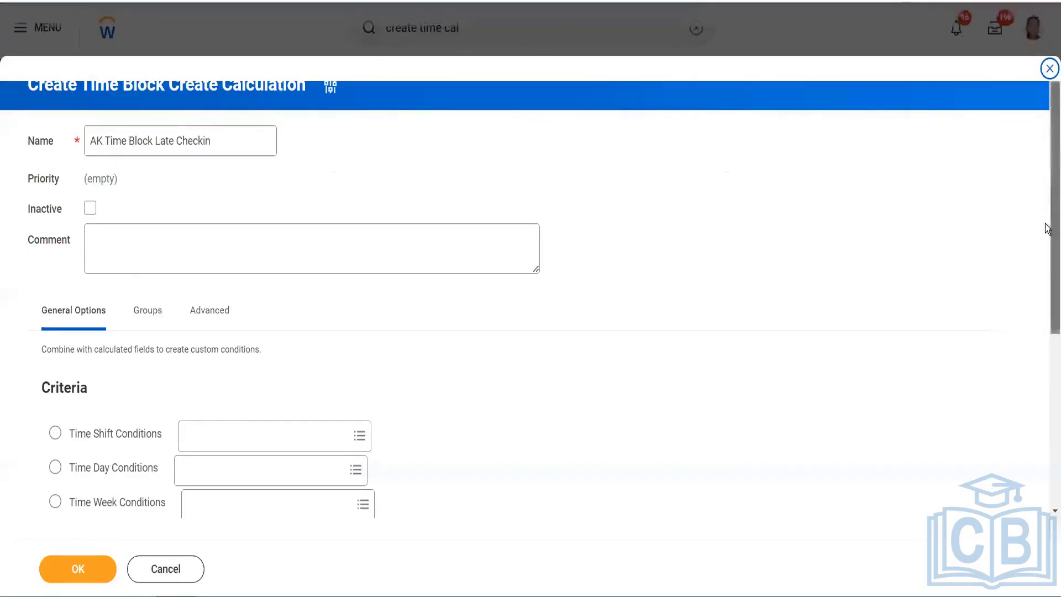
Choose Time Shift Conditions as the basis for the calculation's criteria
{"action": "scroll", "coordinate": [1047, 228], "scroll_direction": "down", "scroll_amount": 3}
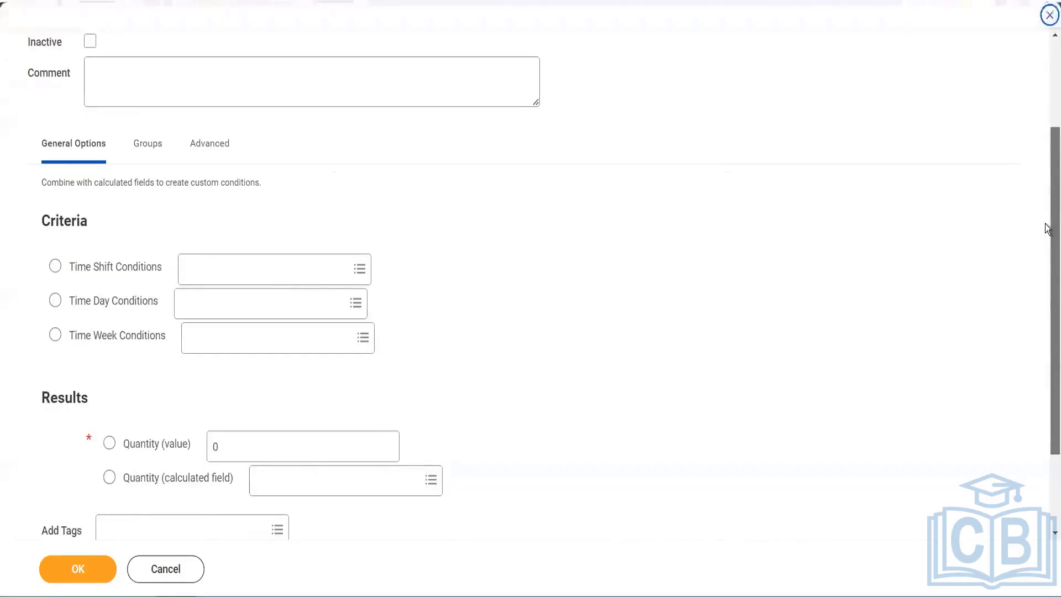
{"action": "left_click", "coordinate": [53, 268]}
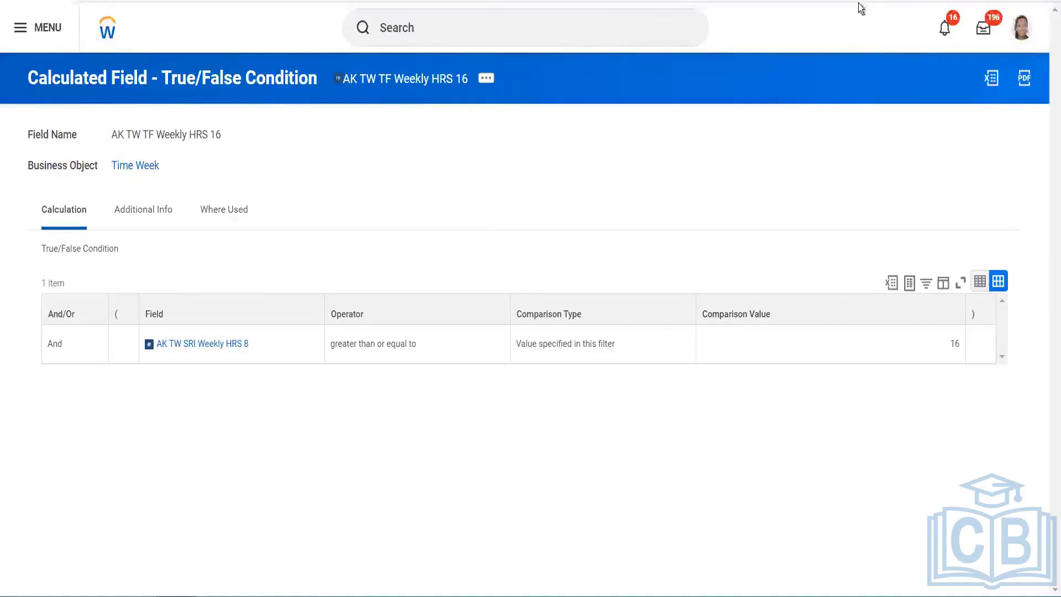
Start Create Calculated Field and name the field 'CF TF First check in TIme'
{"action": "left_click", "coordinate": [551, 30]}
{"action": "type", "text": "create cal"}
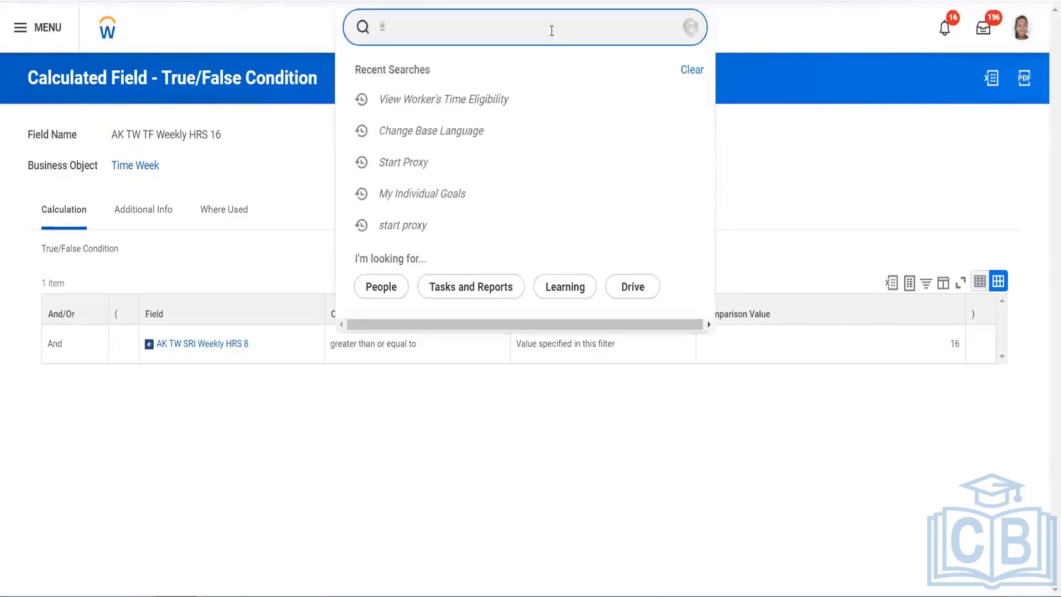
{"action": "type", "text": " field"}
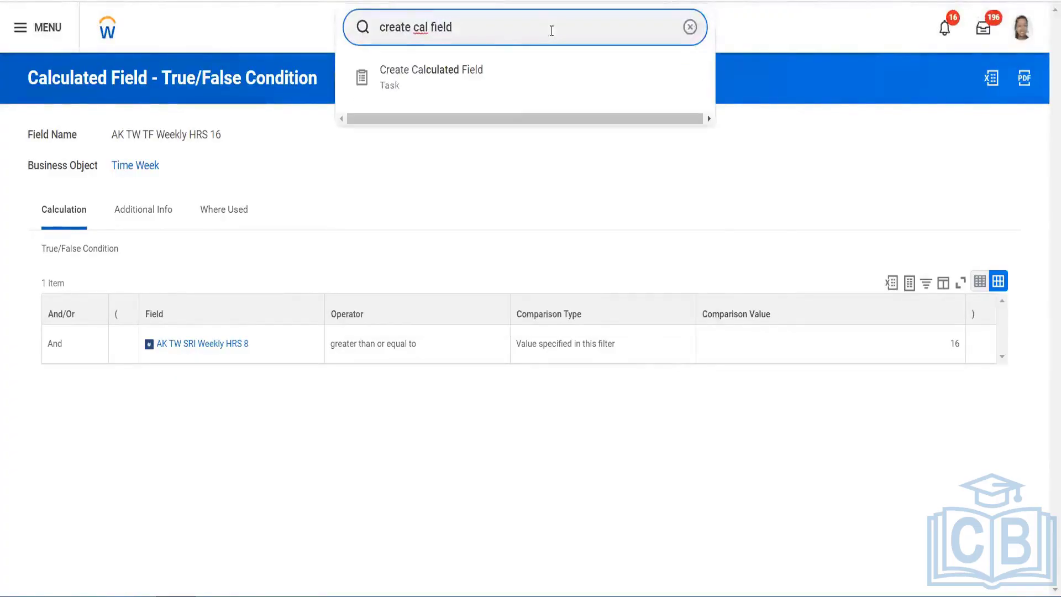
{"action": "left_click", "coordinate": [505, 80]}
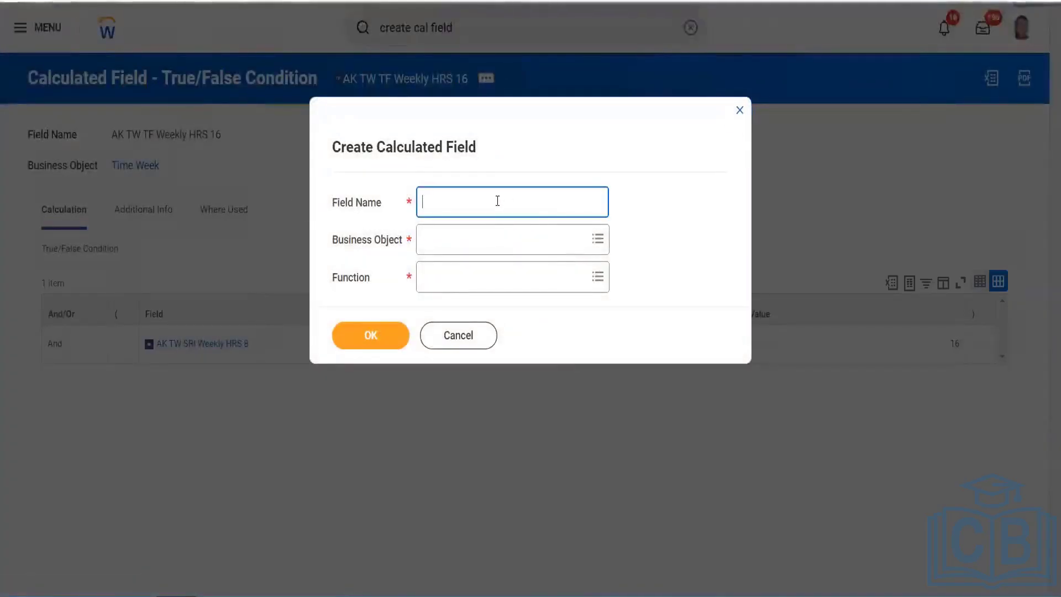
{"action": "type", "text": "CF"}
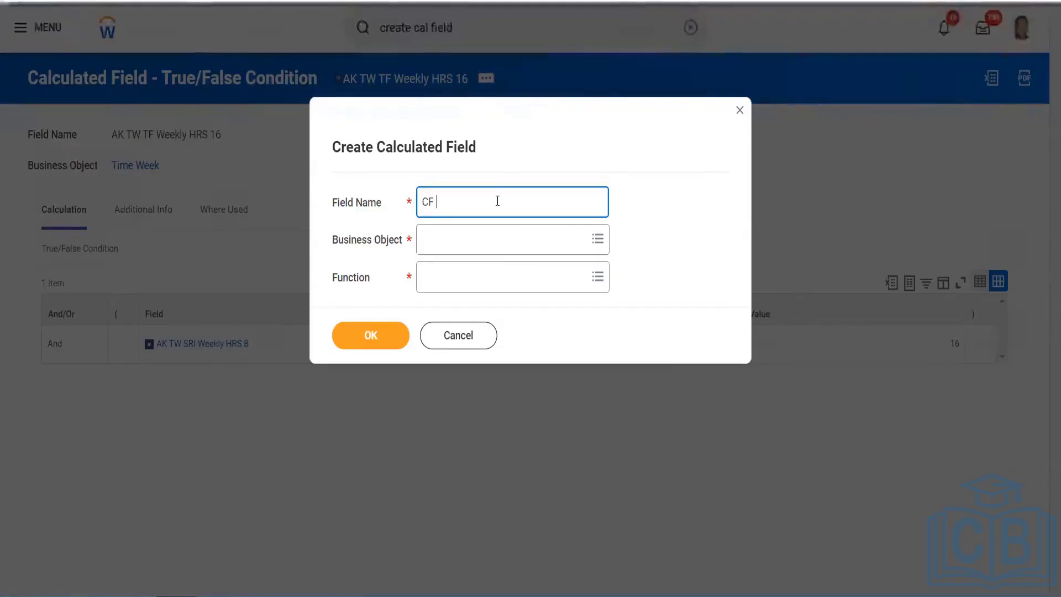
{"action": "type", "text": "TF"}
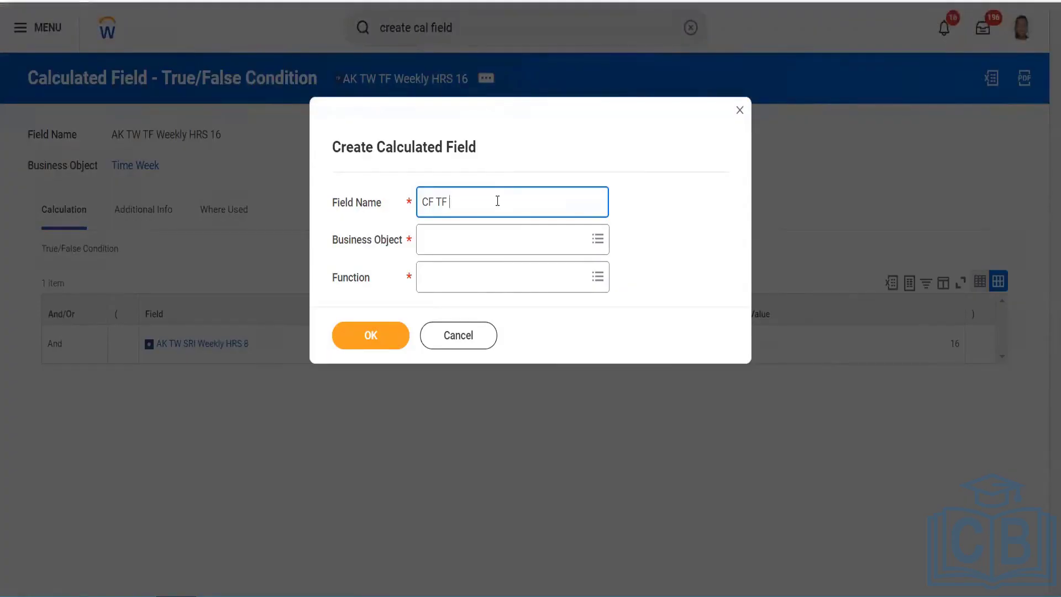
{"action": "type", "text": " Fl"}
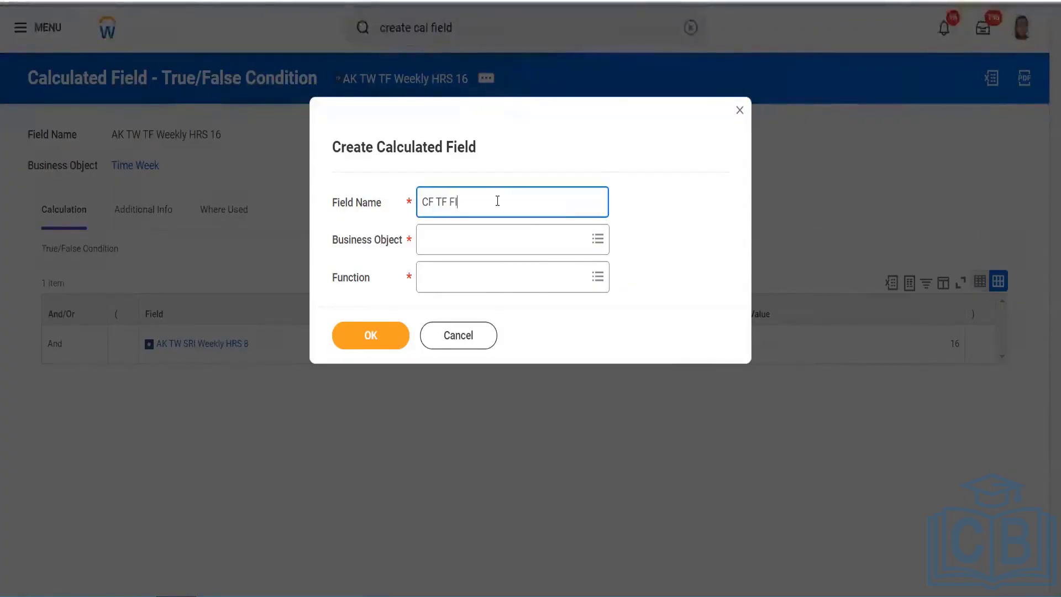
{"action": "key", "text": "BackSpace"}
{"action": "type", "text": "Fie"}
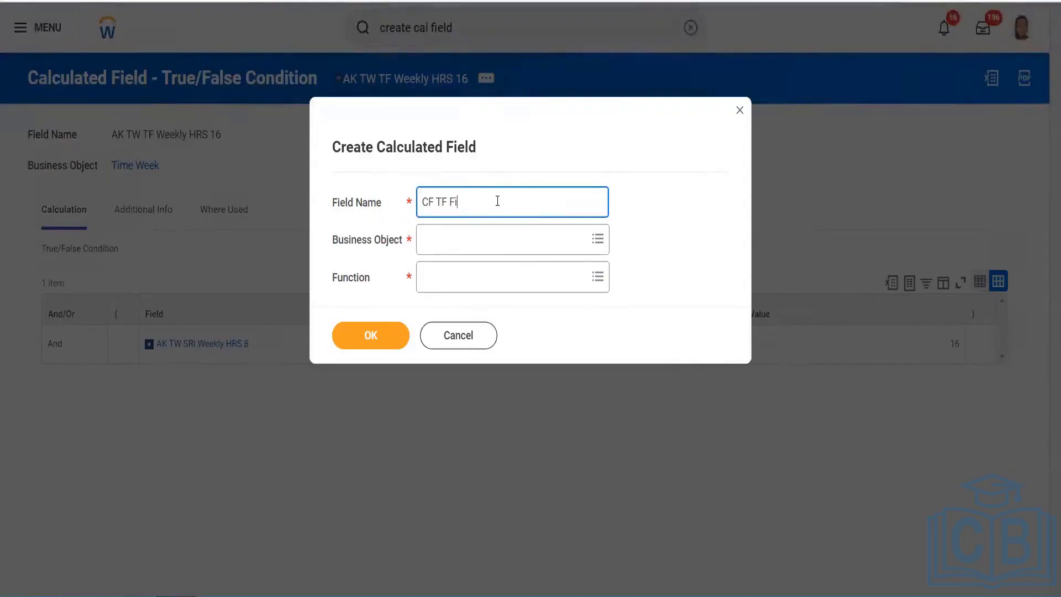
{"action": "key", "text": "BackSpace"}
{"action": "type", "text": "rst "}
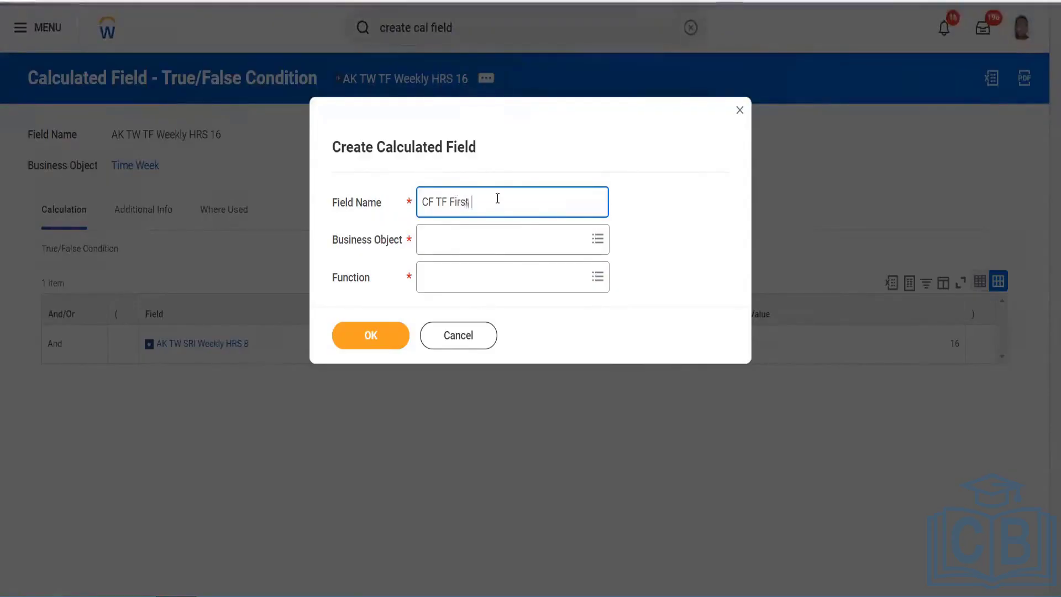
{"action": "type", "text": "check in TIm"}
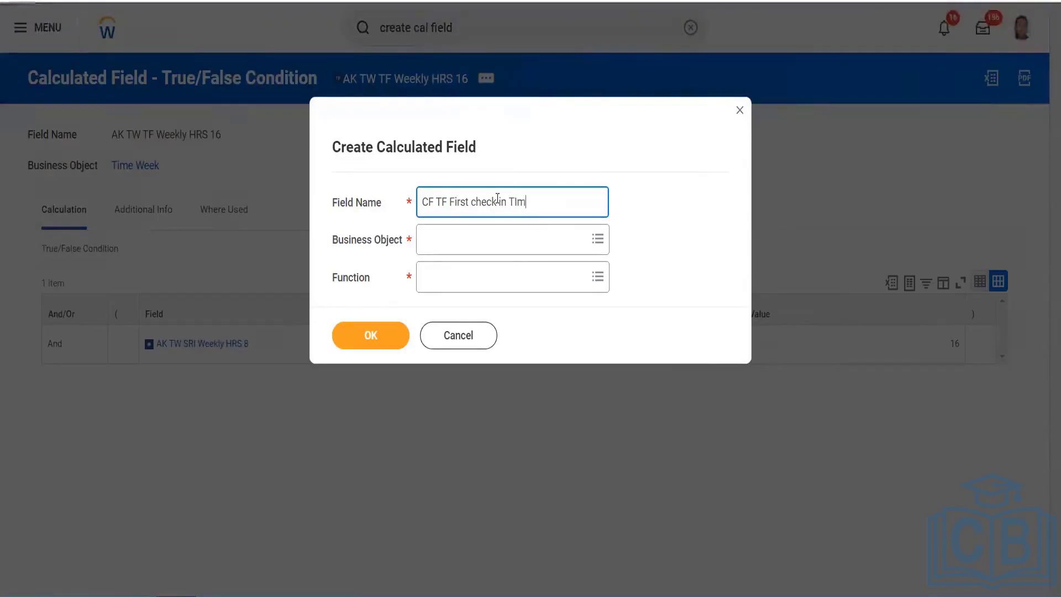
{"action": "type", "text": "e"}
{"action": "key", "text": "Tab"}
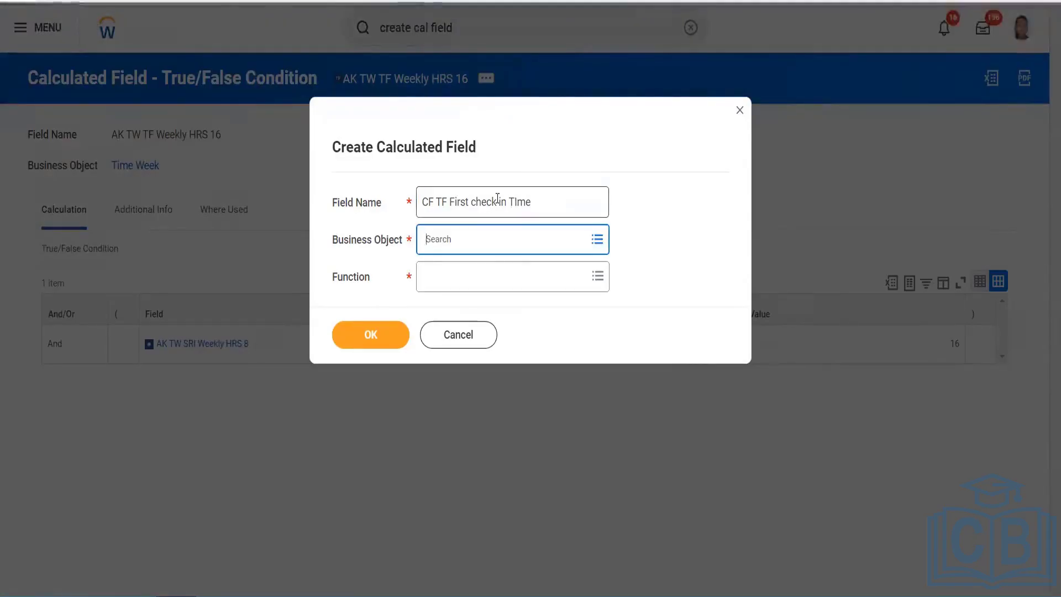
Set the business object to Time Day and the function to True/False Condition
{"action": "type", "text": "Time day"}
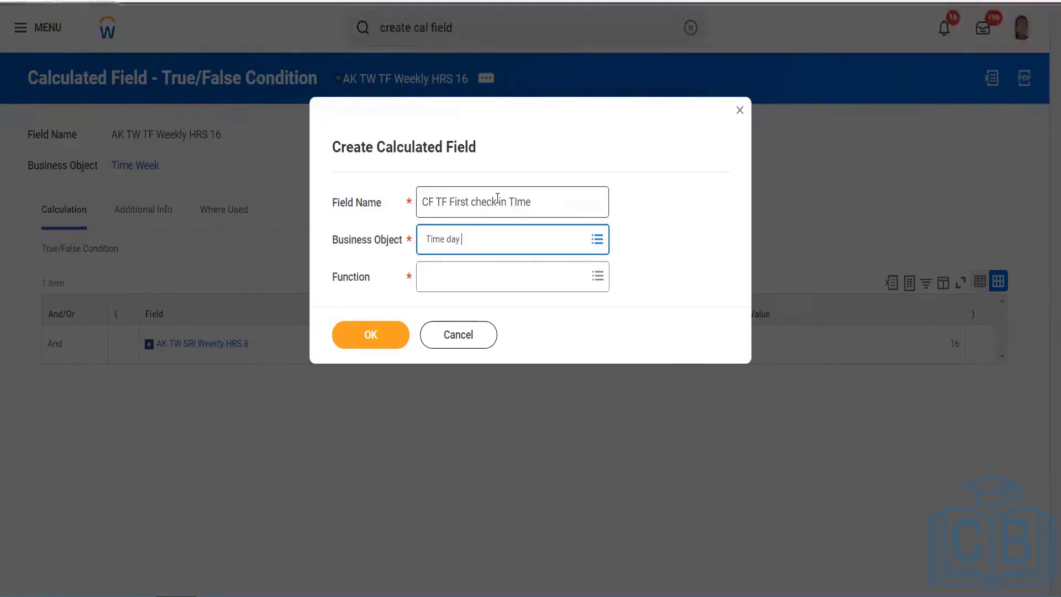
{"action": "key", "text": "Return"}
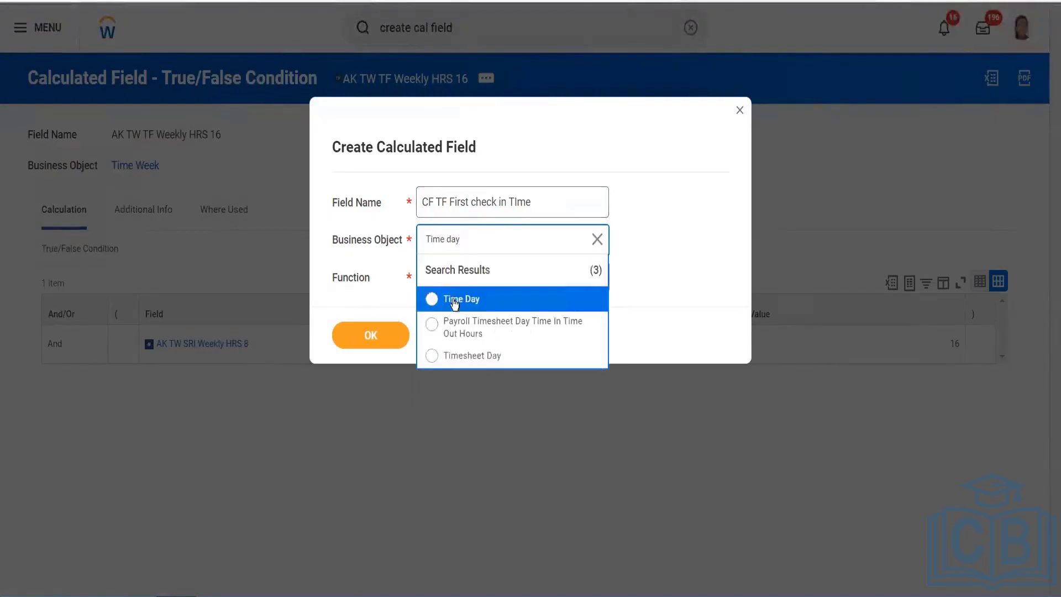
{"action": "left_click", "coordinate": [450, 299]}
{"action": "left_click", "coordinate": [500, 275]}
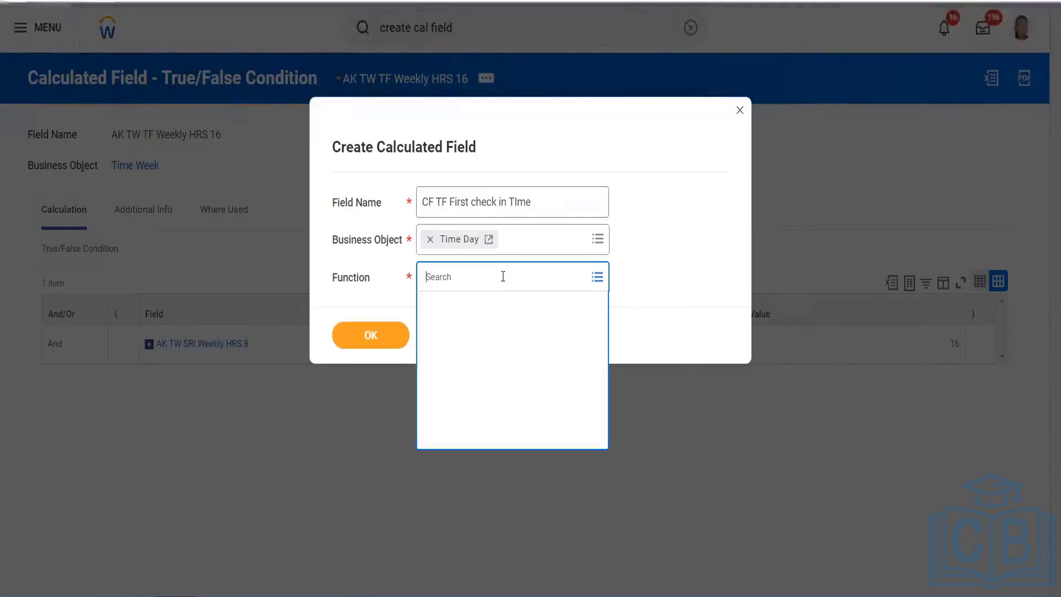
{"action": "type", "text": "Try"}
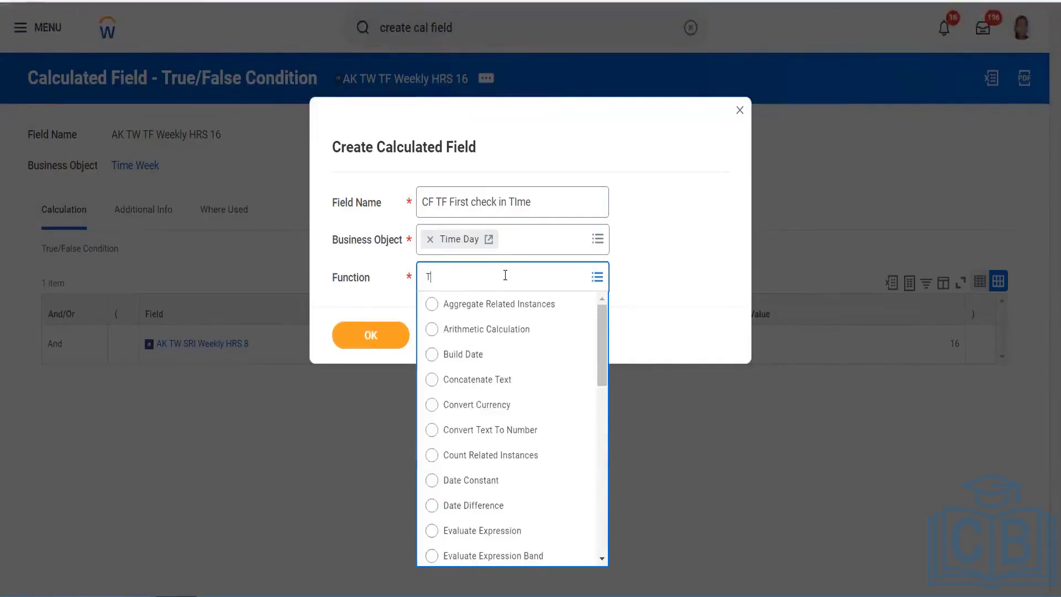
{"action": "key", "text": "BackSpace"}
{"action": "type", "text": "ue false"}
{"action": "key", "text": "Return"}
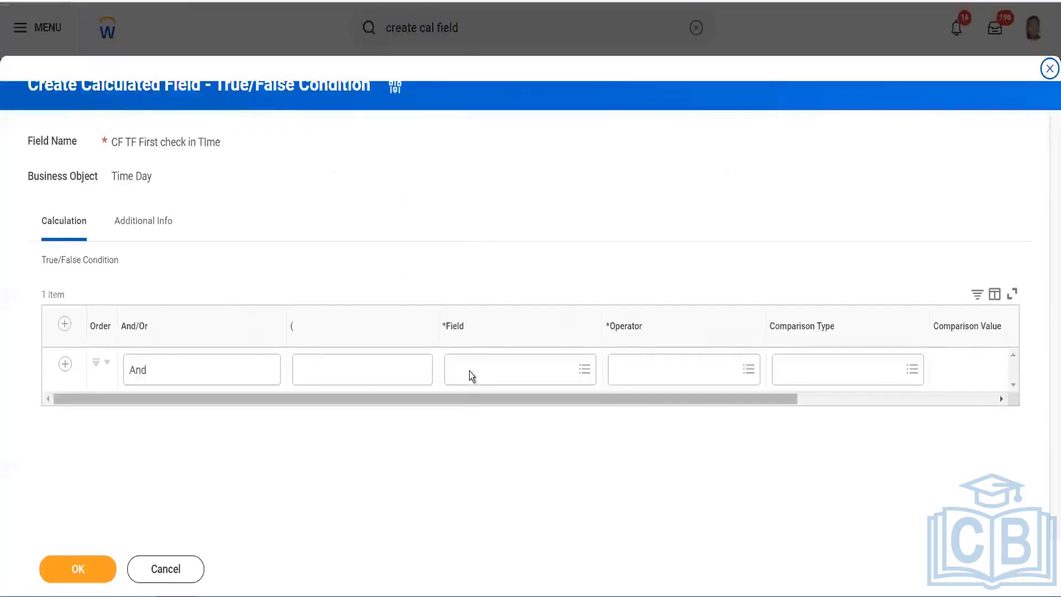
{"action": "left_click", "coordinate": [469, 370]}
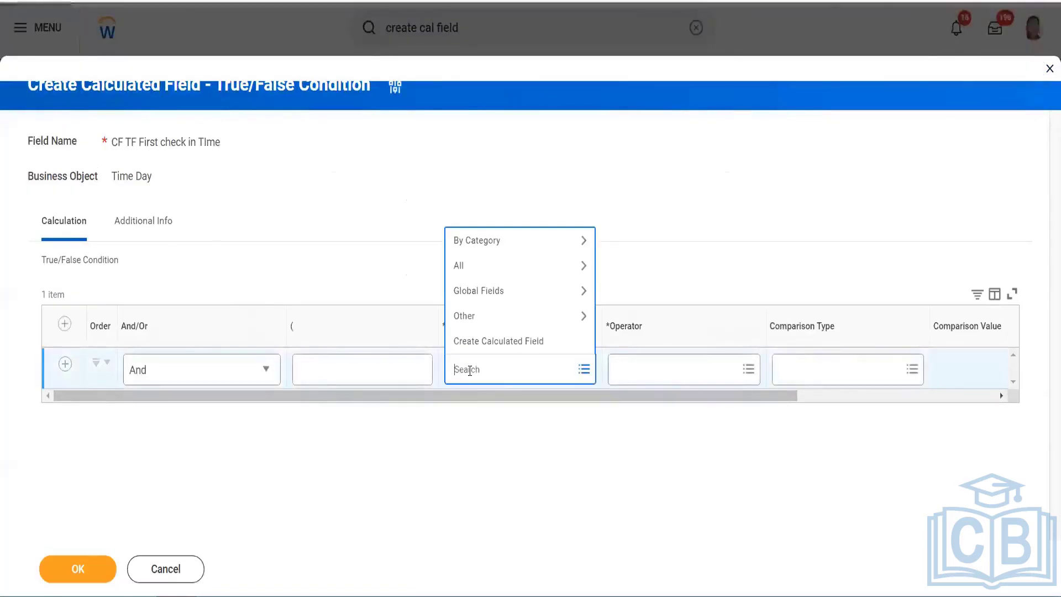
Search condition fields for 'first checkin' and 'first check', then 'schedule in'
{"action": "type", "text": "first"}
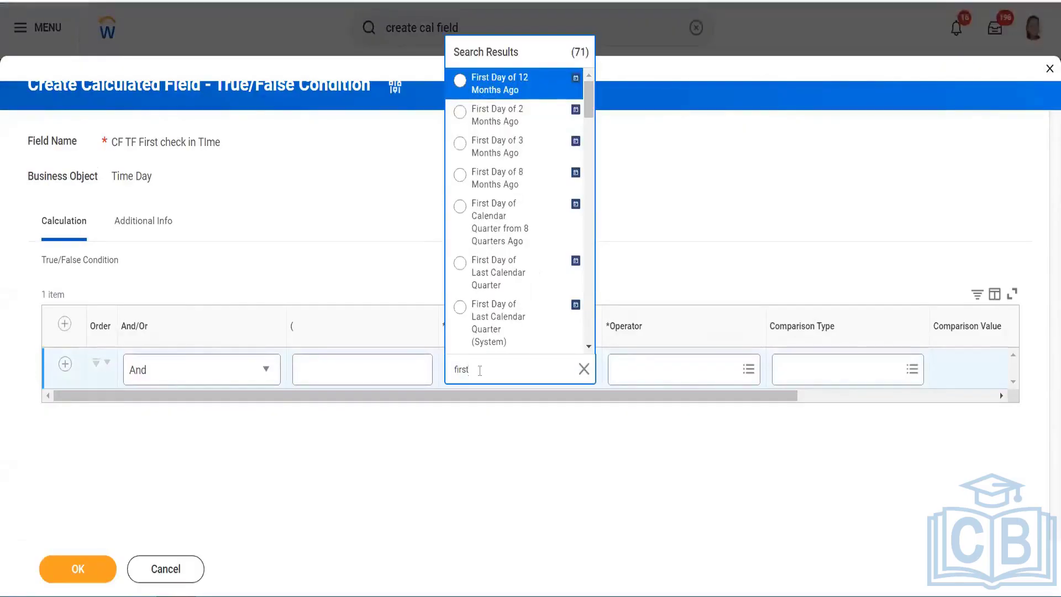
{"action": "type", "text": "checkin"}
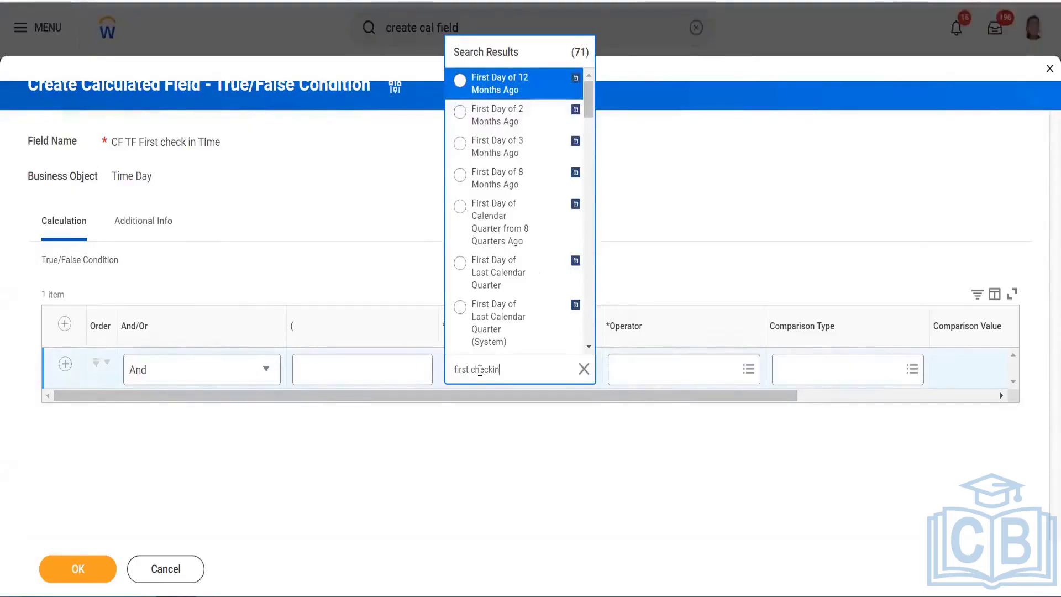
{"action": "key", "text": "Return"}
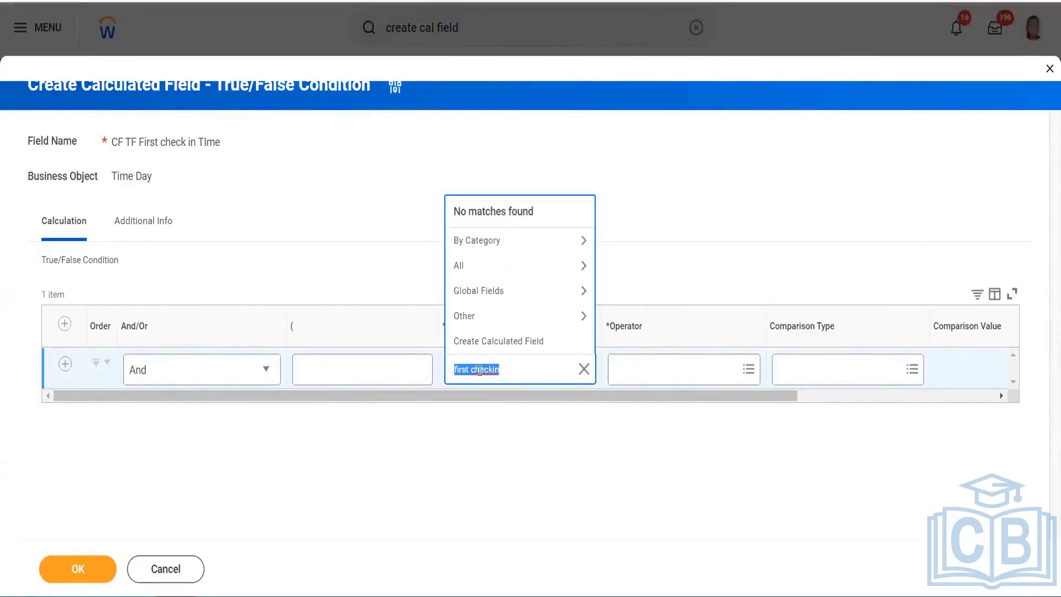
{"action": "type", "text": "first check"}
{"action": "key", "text": "Return"}
{"action": "type", "text": "schedule"}
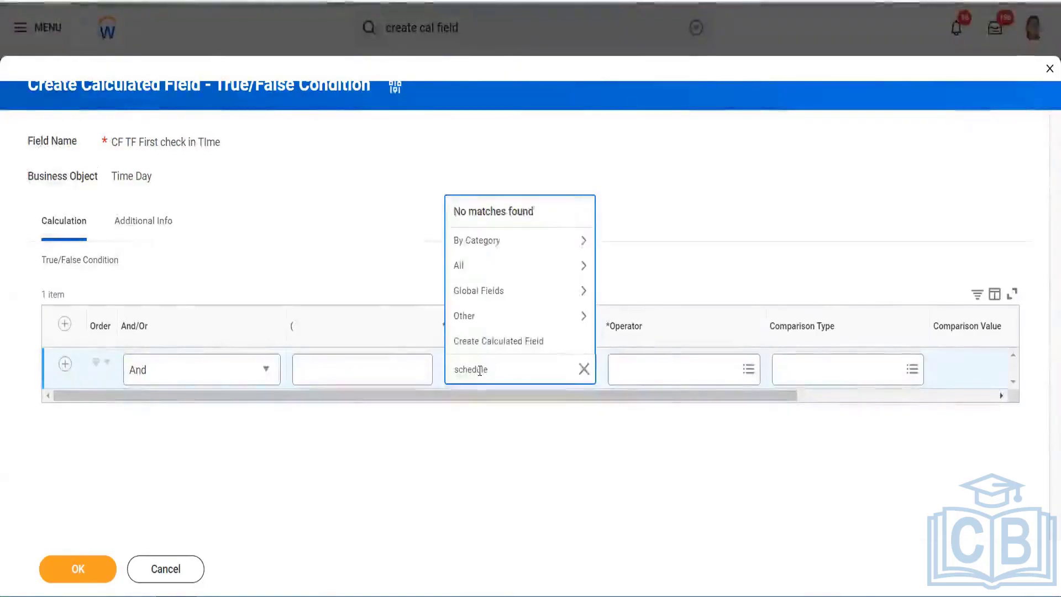
{"action": "key", "text": "Return"}
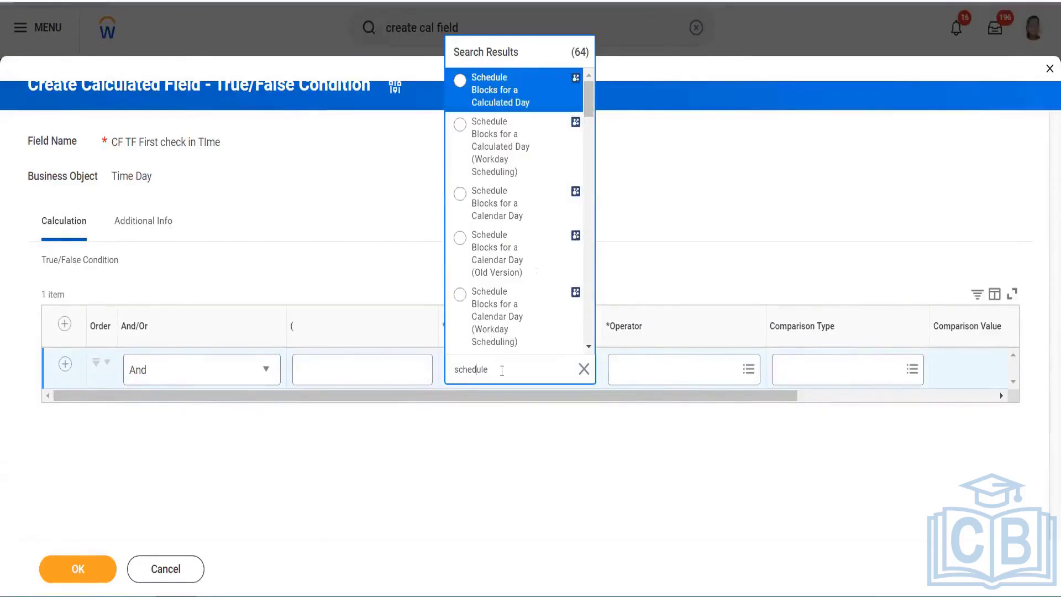
{"action": "type", "text": "in"}
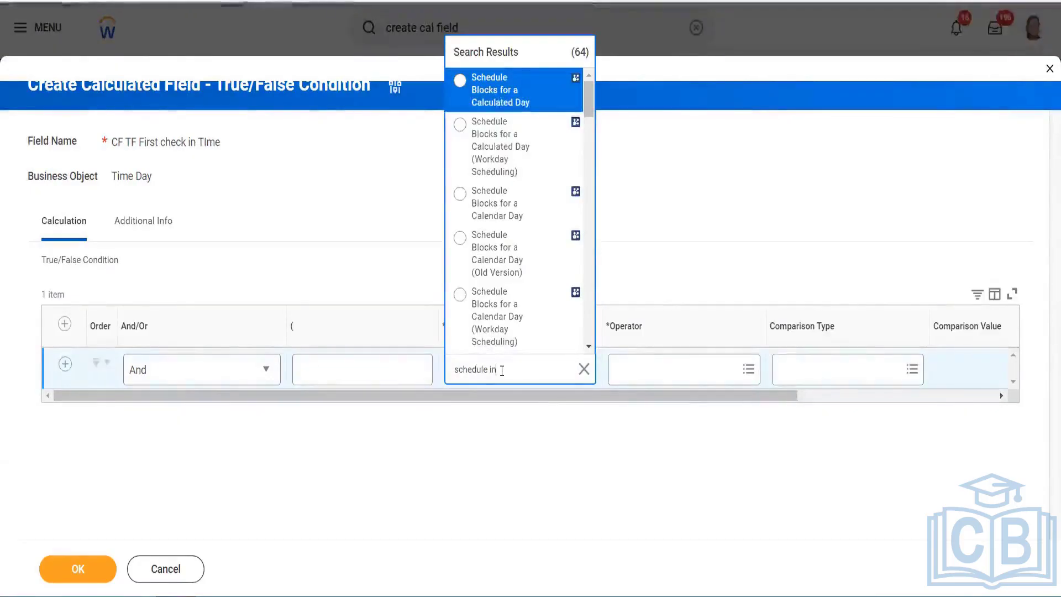
{"action": "key", "text": "Return"}
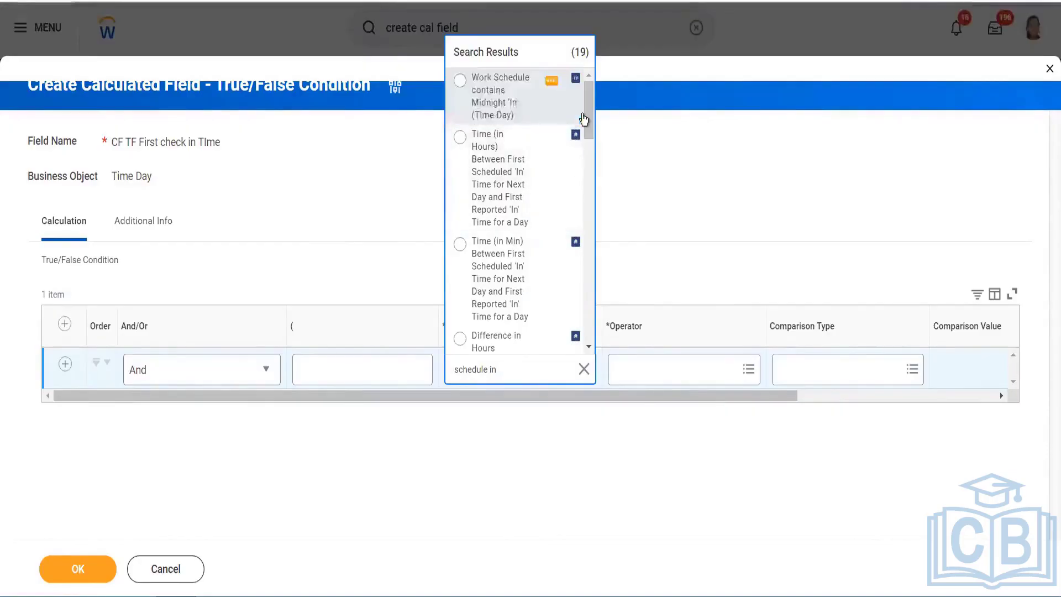
Pick Time Between Scheduled and Actual "In" for a Calculated Day as the first condition's field
{"action": "left_click_drag", "start_coordinate": [585, 113], "coordinate": [585, 116]}
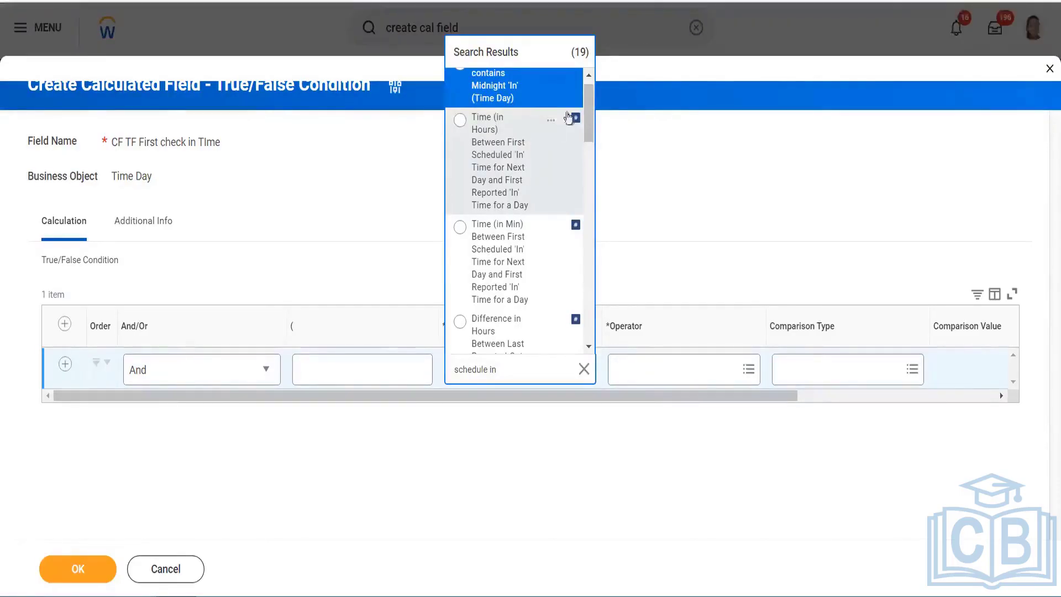
{"action": "scroll", "coordinate": [589, 110], "scroll_direction": "up", "scroll_amount": 1}
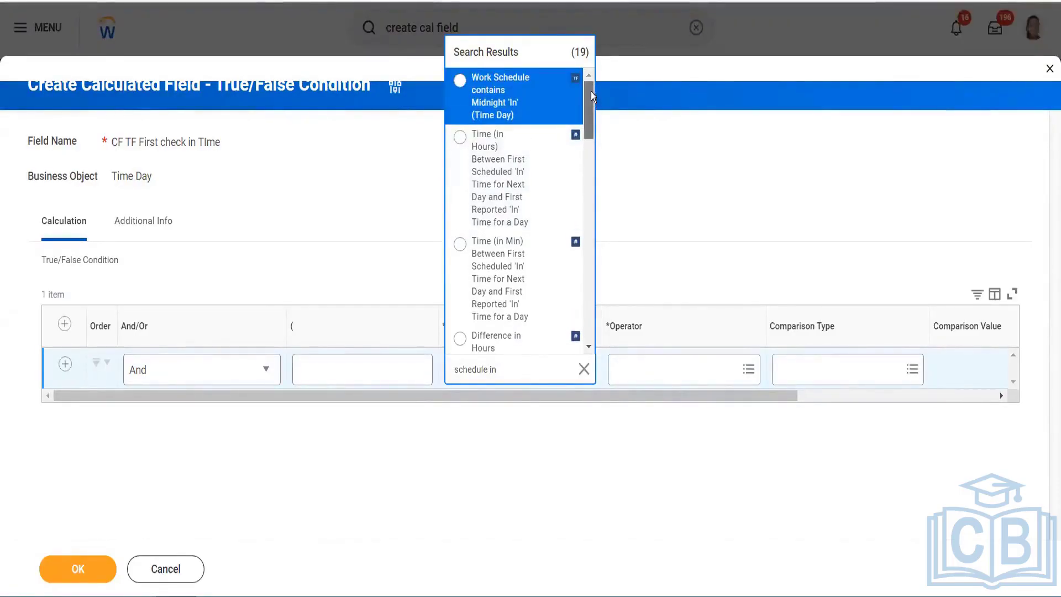
{"action": "scroll", "coordinate": [589, 111], "scroll_direction": "down", "scroll_amount": 1}
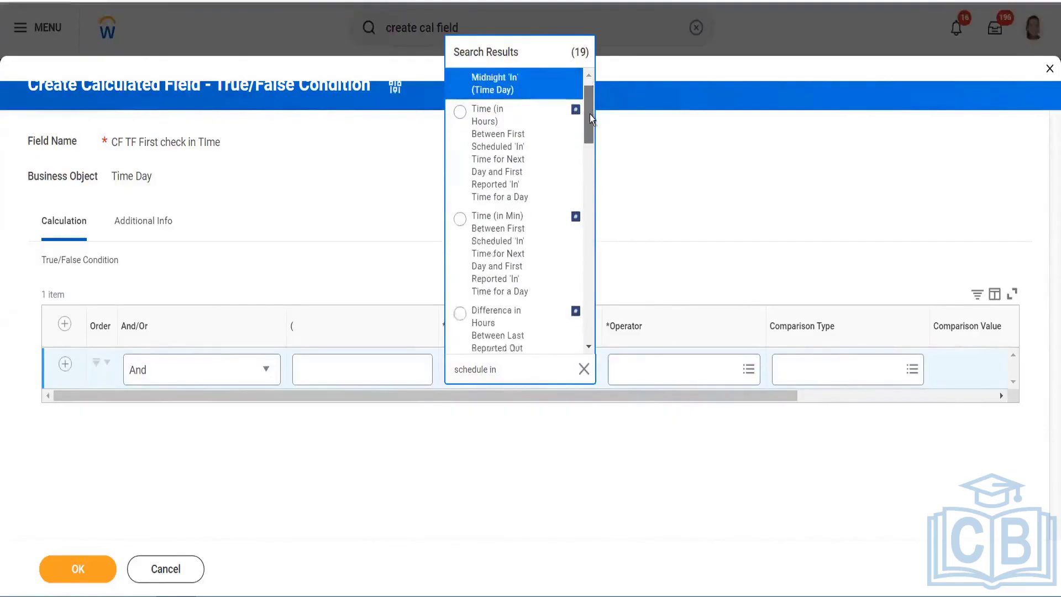
{"action": "scroll", "coordinate": [589, 113], "scroll_direction": "down", "scroll_amount": 1}
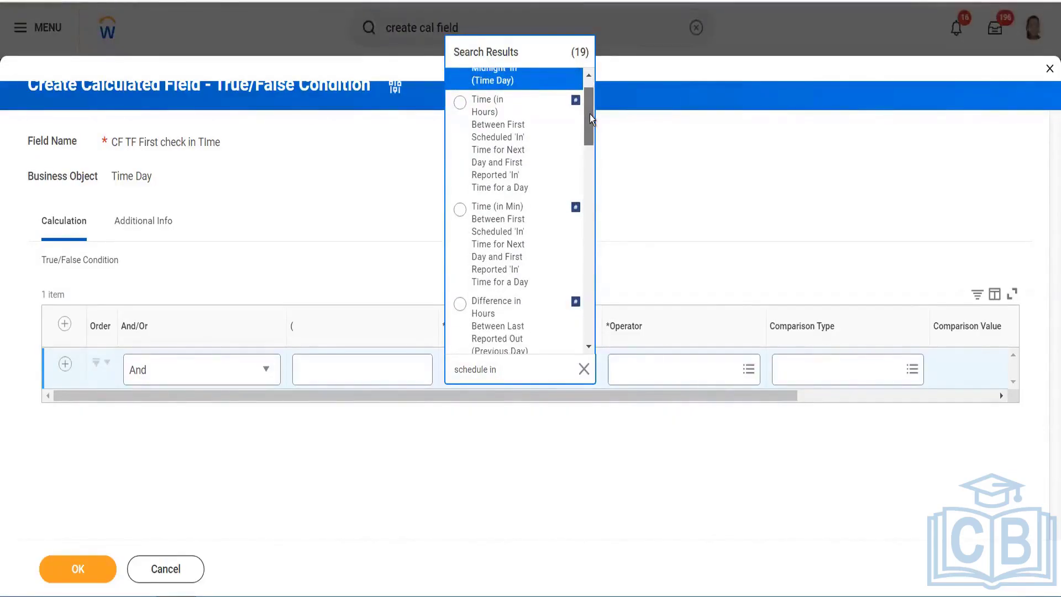
{"action": "scroll", "coordinate": [589, 114], "scroll_direction": "down", "scroll_amount": 5}
{"action": "left_click_drag", "start_coordinate": [586, 134], "coordinate": [582, 160]}
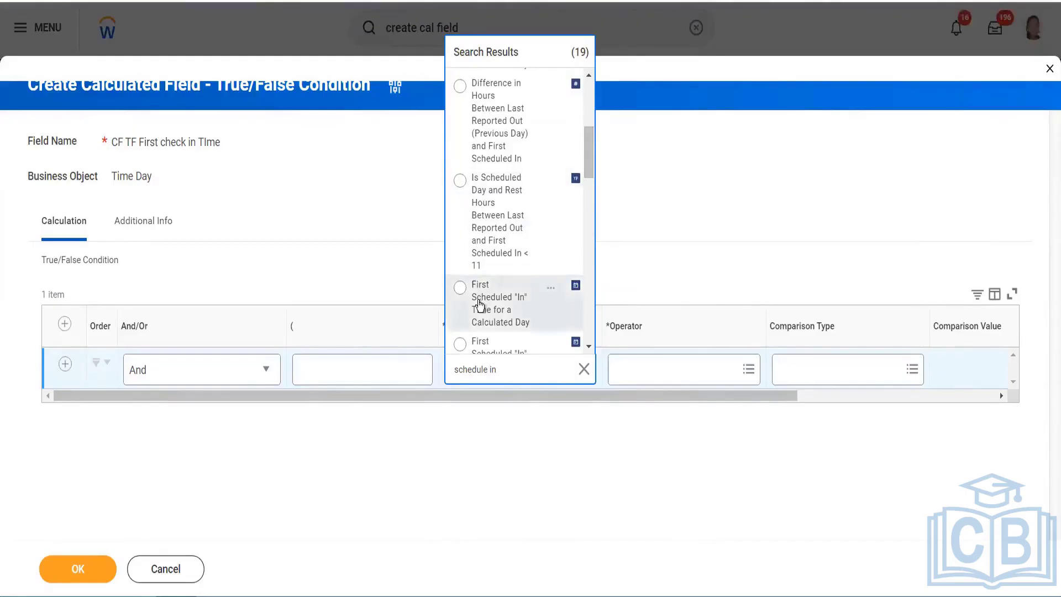
{"action": "left_click_drag", "start_coordinate": [588, 155], "coordinate": [588, 165]}
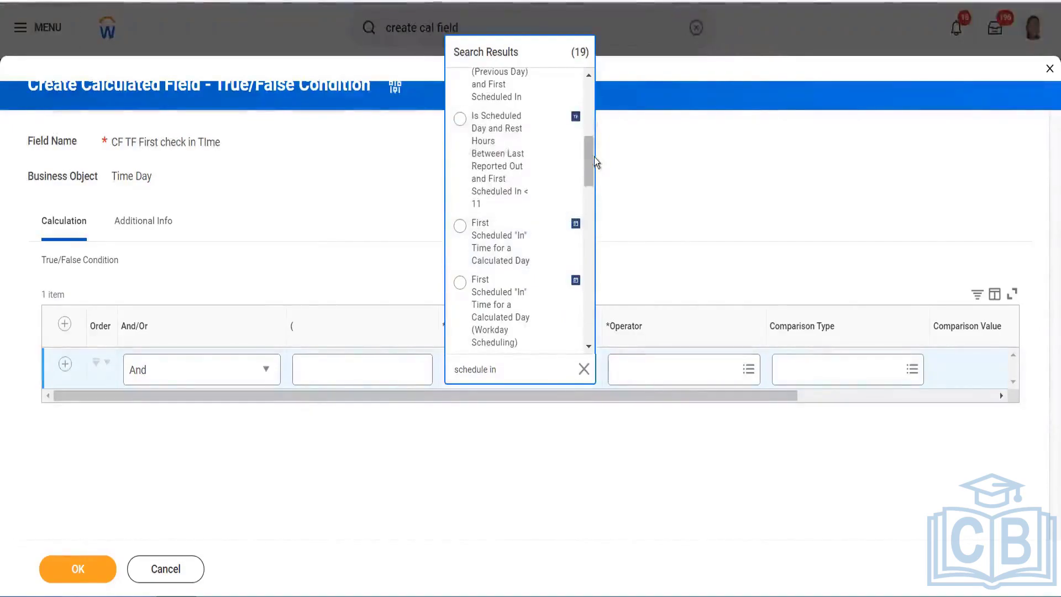
{"action": "left_click_drag", "start_coordinate": [589, 161], "coordinate": [588, 168]}
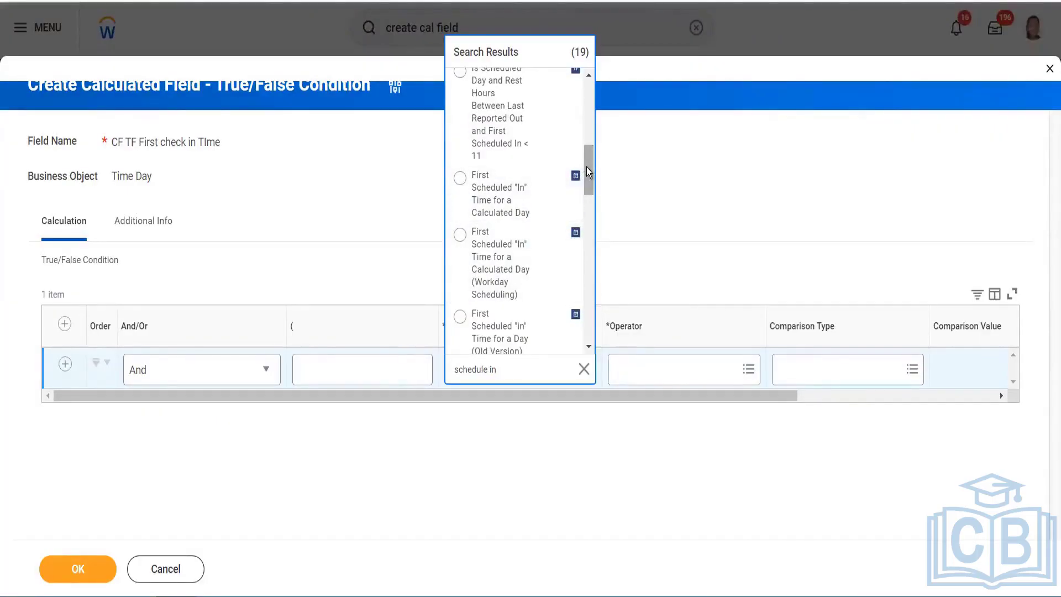
{"action": "left_click_drag", "start_coordinate": [586, 167], "coordinate": [575, 297]}
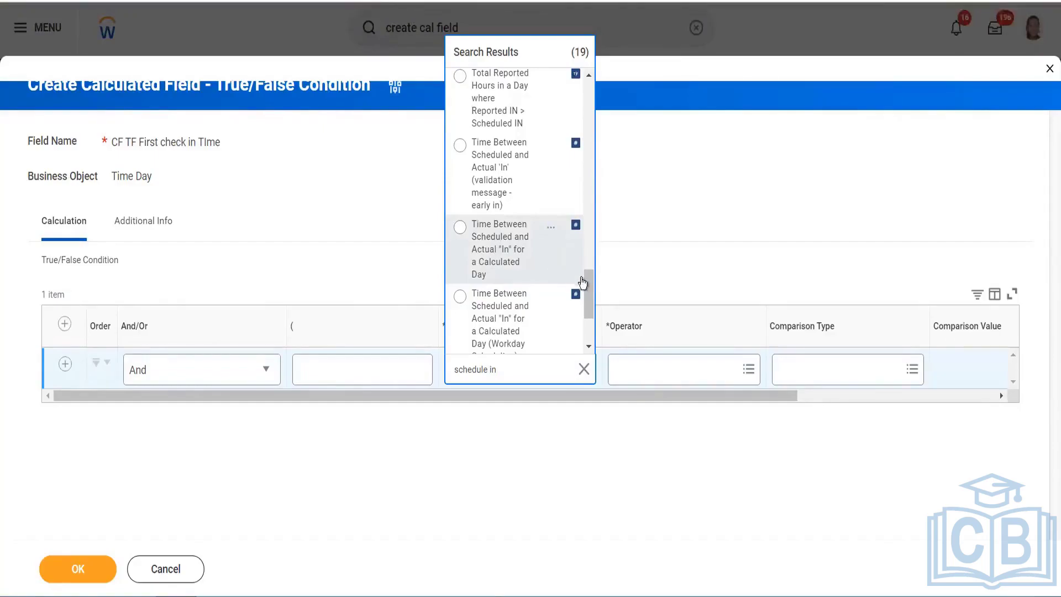
{"action": "scroll", "coordinate": [542, 256], "scroll_direction": "down", "scroll_amount": 1}
{"action": "left_click", "coordinate": [561, 227]}
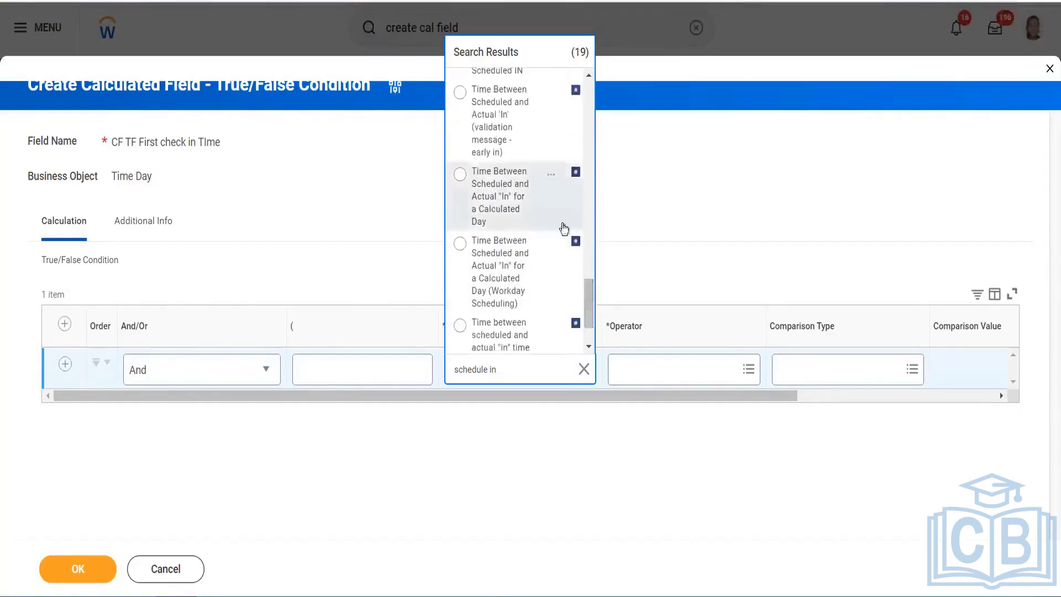
{"action": "left_click", "coordinate": [675, 365]}
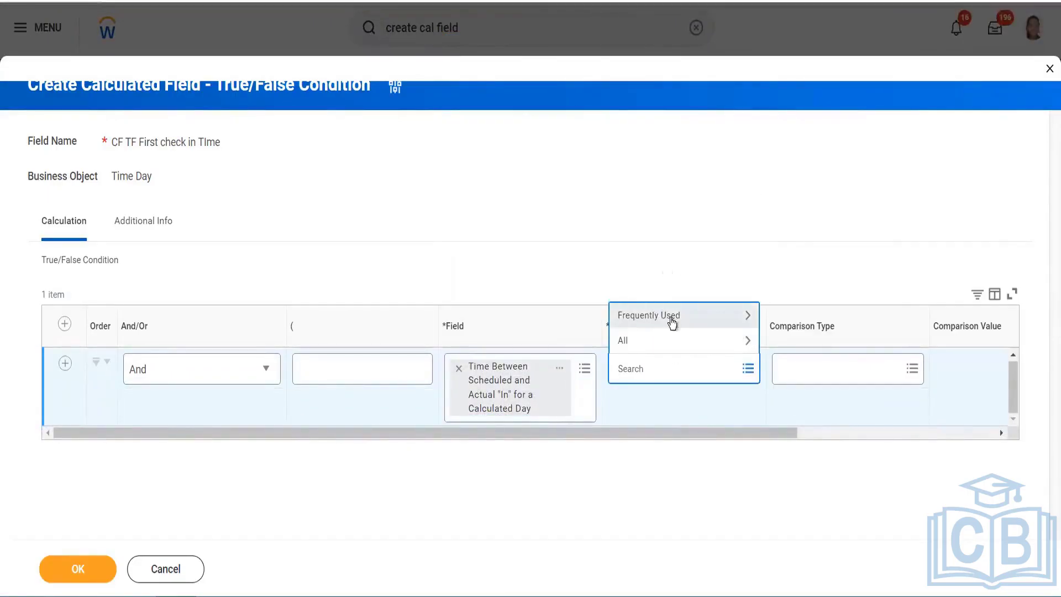
Set the first condition's operator to greater than (value 0), checking the field's details
{"action": "left_click", "coordinate": [672, 320]}
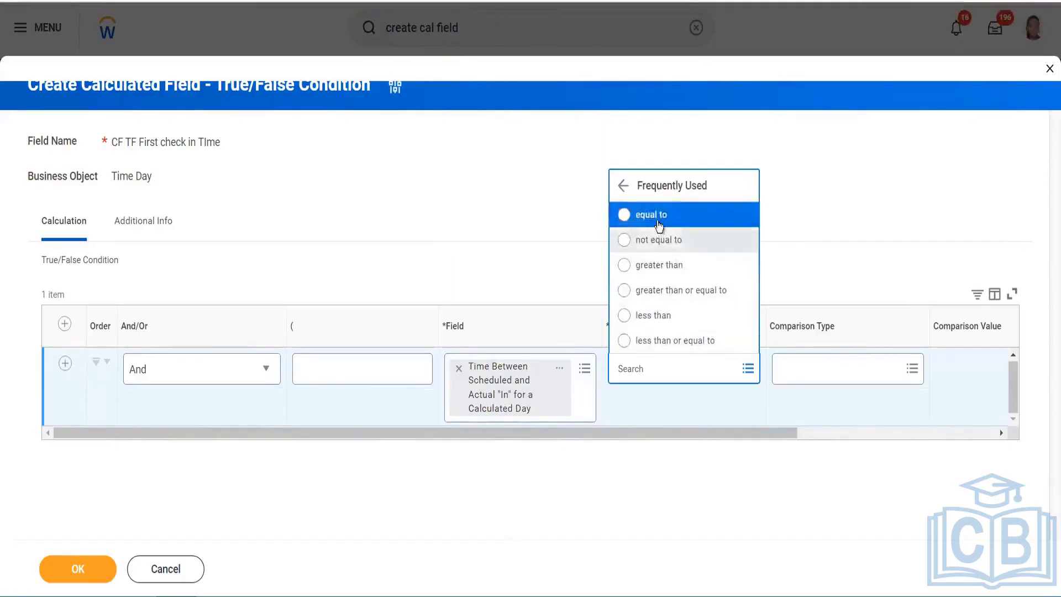
{"action": "left_click", "coordinate": [659, 266]}
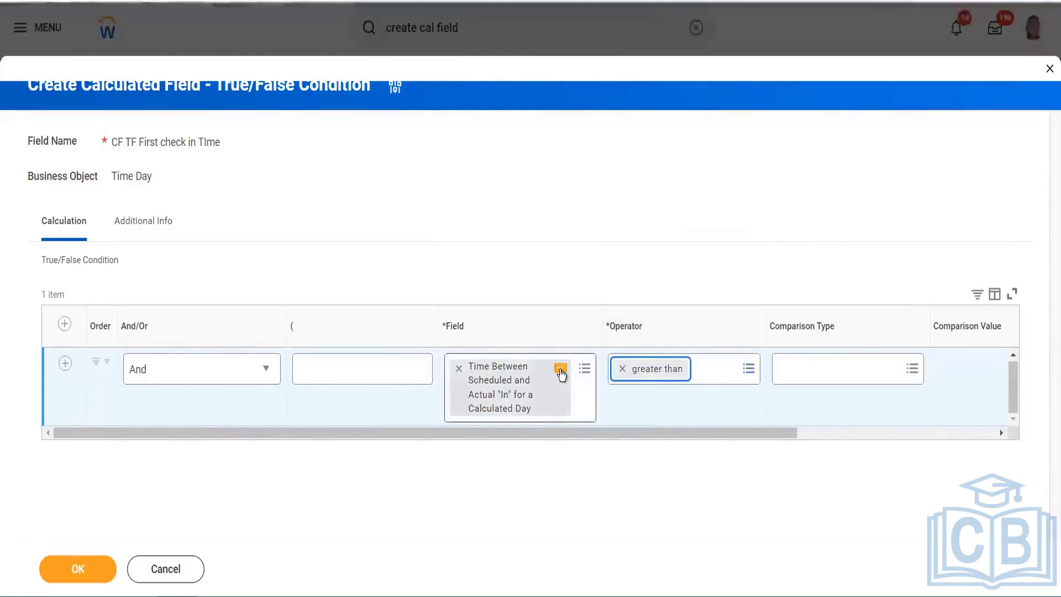
{"action": "left_click", "coordinate": [560, 369]}
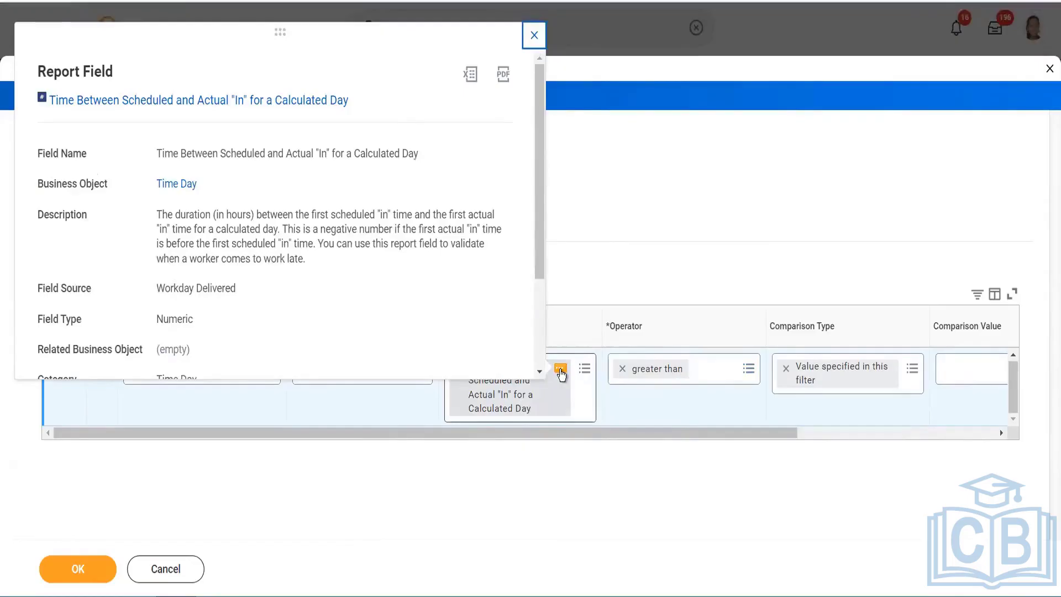
{"action": "left_click", "coordinate": [677, 437]}
Add a blank second condition row below the first
{"action": "left_click_drag", "start_coordinate": [677, 436], "coordinate": [823, 439]}
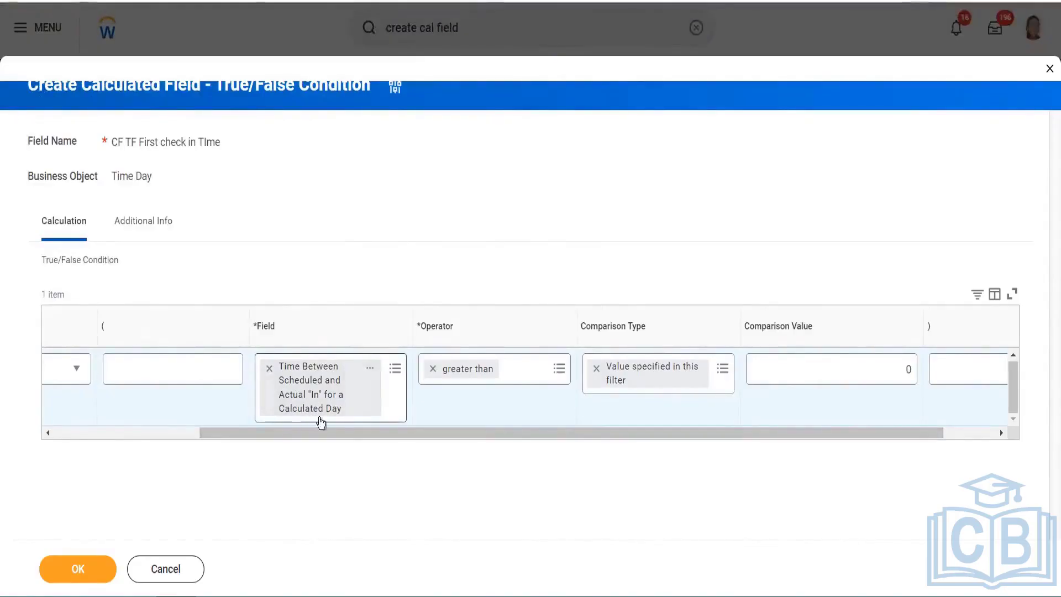
{"action": "left_click_drag", "start_coordinate": [318, 434], "coordinate": [113, 417]}
{"action": "left_click", "coordinate": [57, 368]}
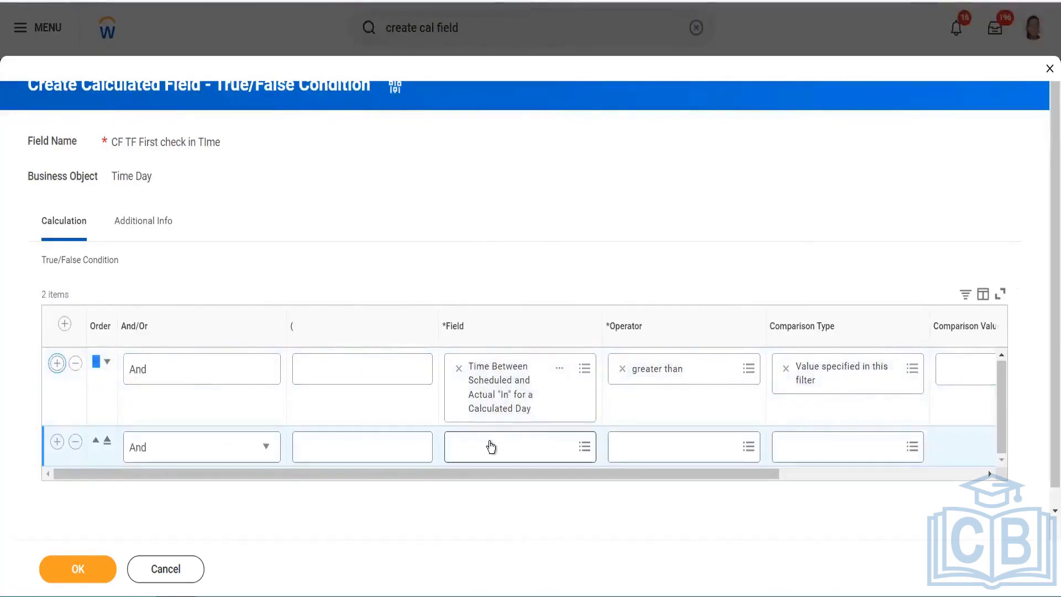
Set the second condition's field to Is Scheduled Day with Time Reported (and not a Holiday)
{"action": "left_click", "coordinate": [491, 447]}
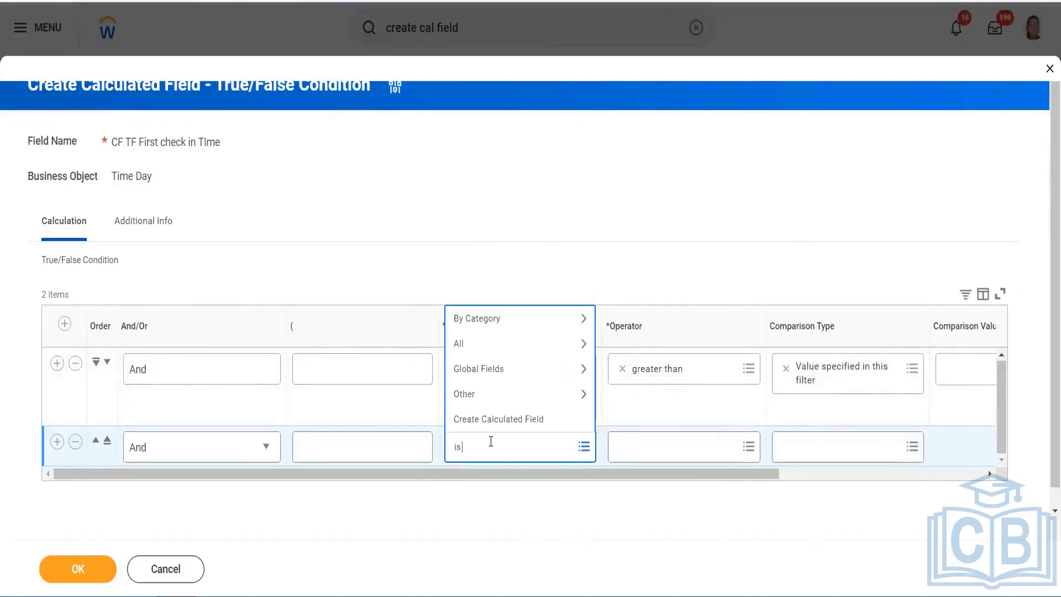
{"action": "type", "text": "is a scheduled"}
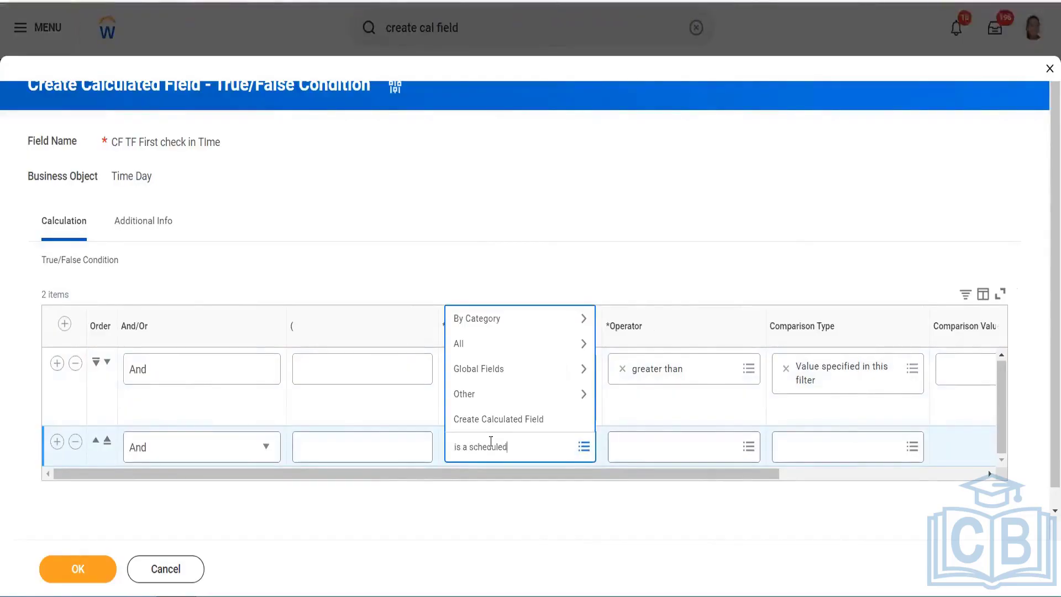
{"action": "type", "text": " day"}
{"action": "key", "text": "Return"}
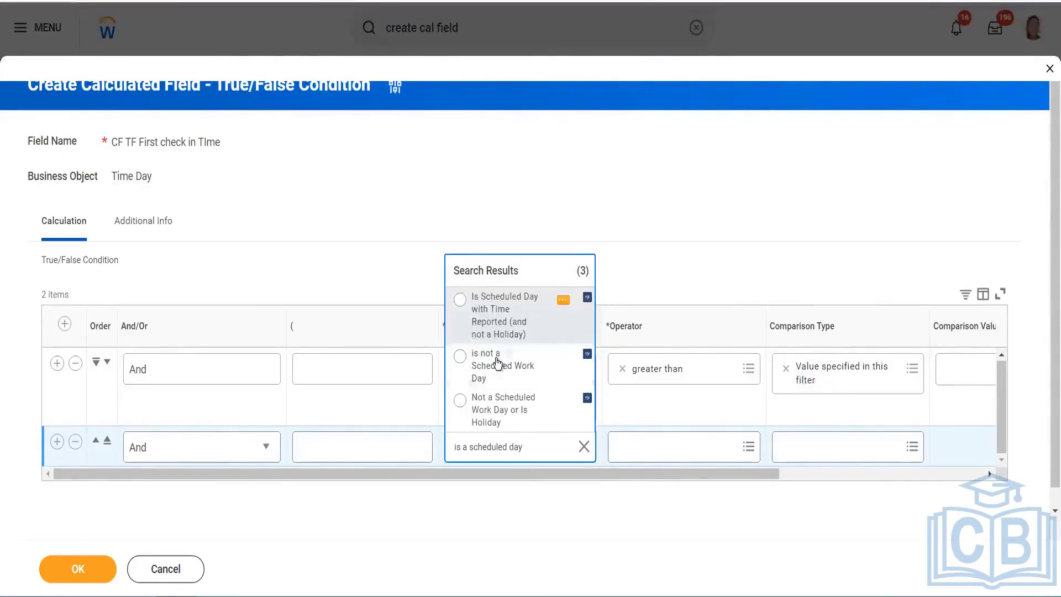
{"action": "left_click", "coordinate": [480, 322]}
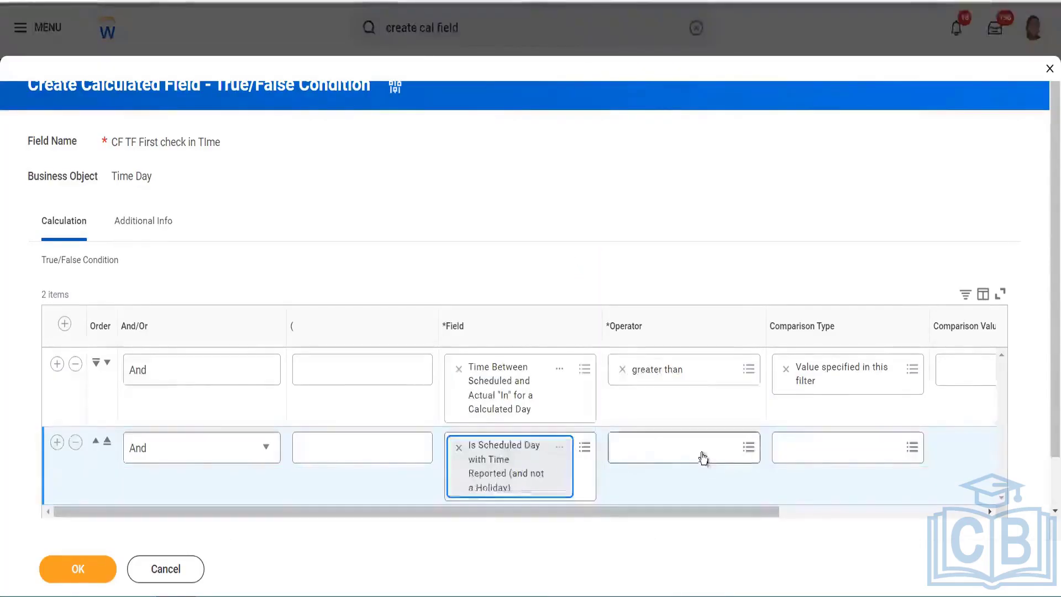
Make the second condition equal to Yes and save CF TF First check in TIme
{"action": "left_click", "coordinate": [703, 457]}
{"action": "left_click", "coordinate": [659, 395]}
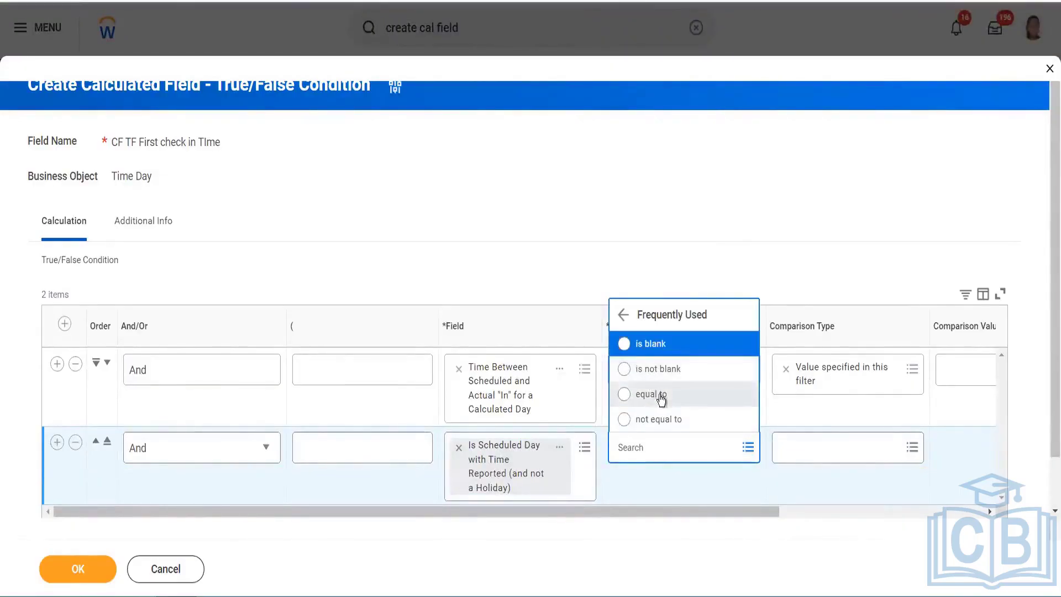
{"action": "left_click", "coordinate": [656, 394]}
{"action": "scroll", "coordinate": [851, 527], "scroll_direction": "right", "scroll_amount": 3}
{"action": "scroll", "coordinate": [859, 527], "scroll_direction": "right", "scroll_amount": 2}
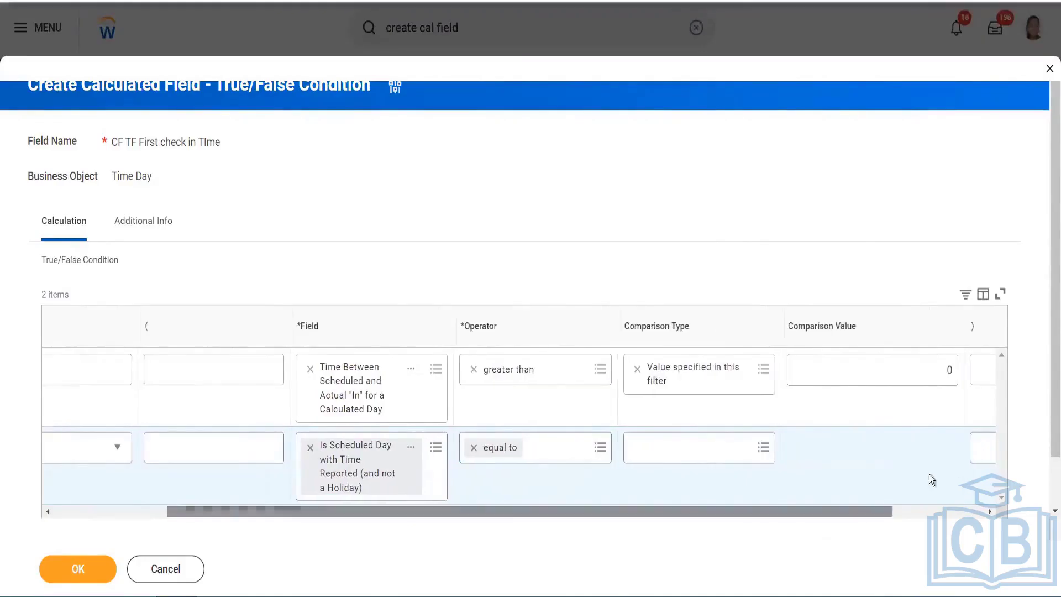
{"action": "left_click", "coordinate": [798, 449]}
{"action": "left_click", "coordinate": [93, 568]}
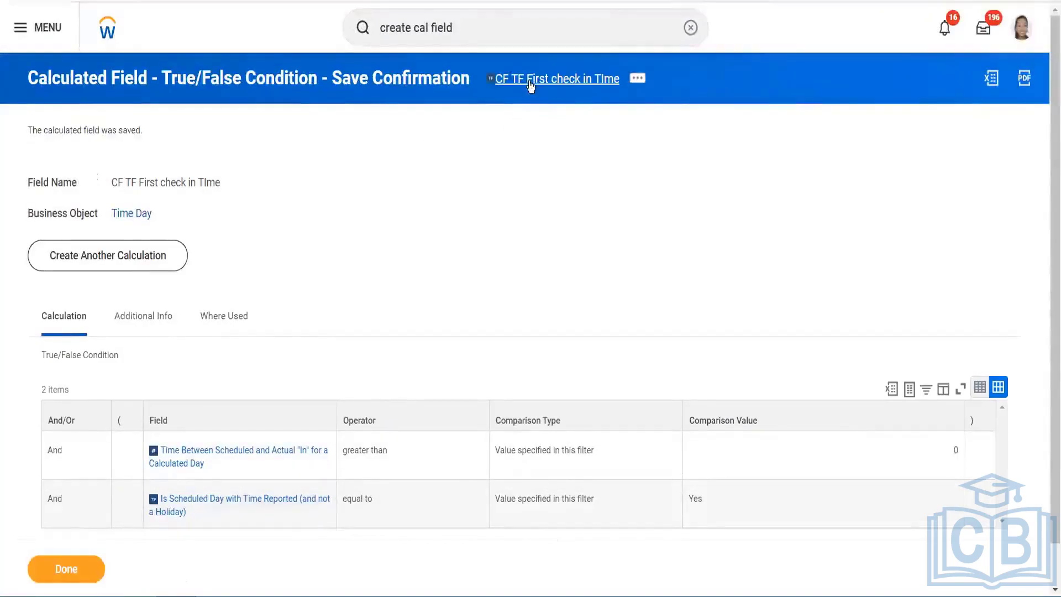
{"action": "right_click", "coordinate": [529, 84]}
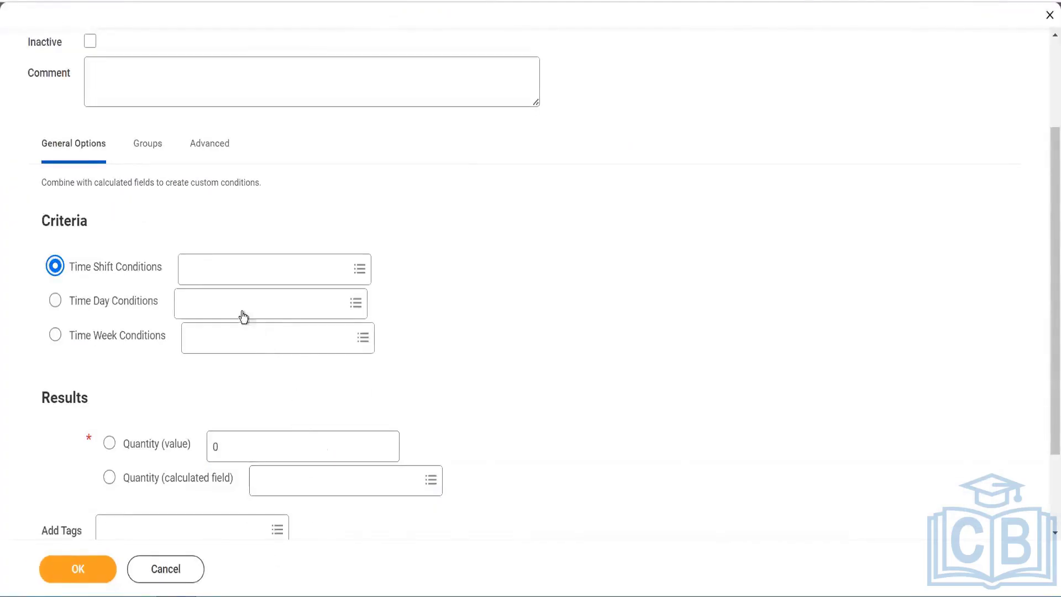
Use Time Day Conditions with CF TF First check in TIme and a fixed quantity value of 1
{"action": "left_click", "coordinate": [240, 301]}
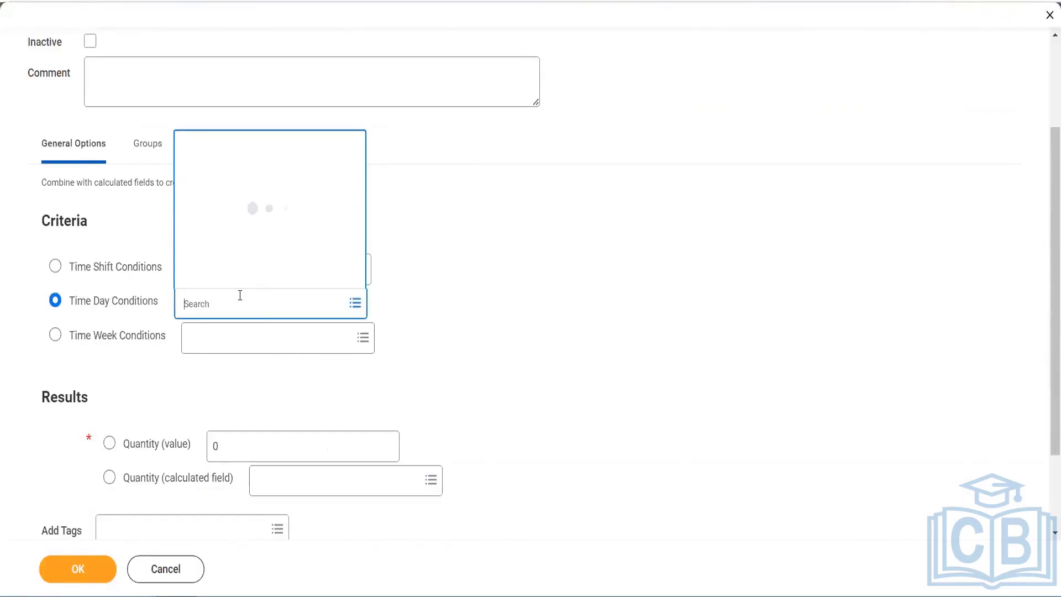
{"action": "type", "text": "CF TF First check in TIme"}
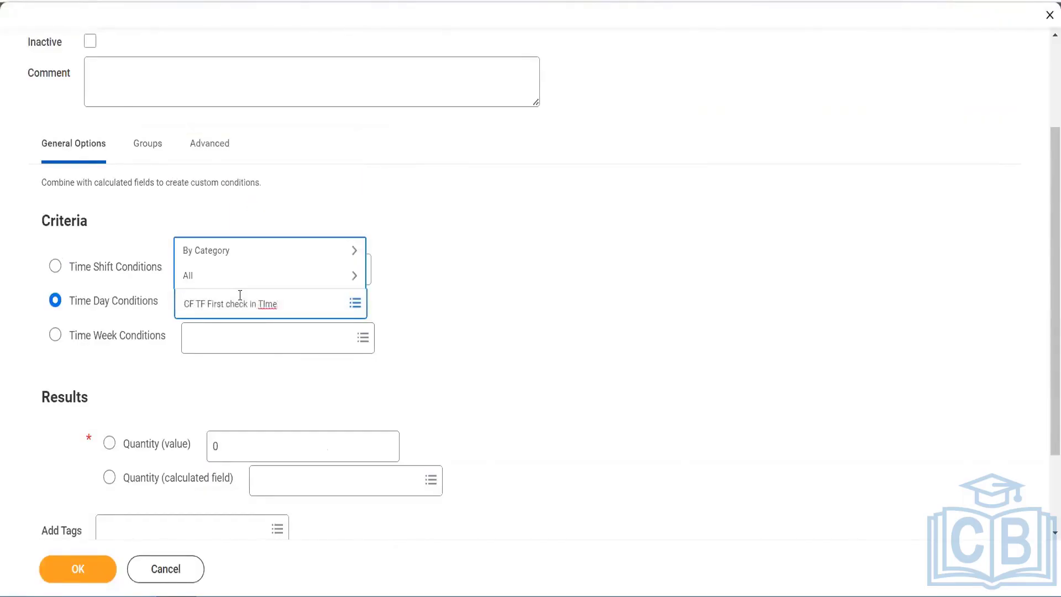
{"action": "key", "text": "Return"}
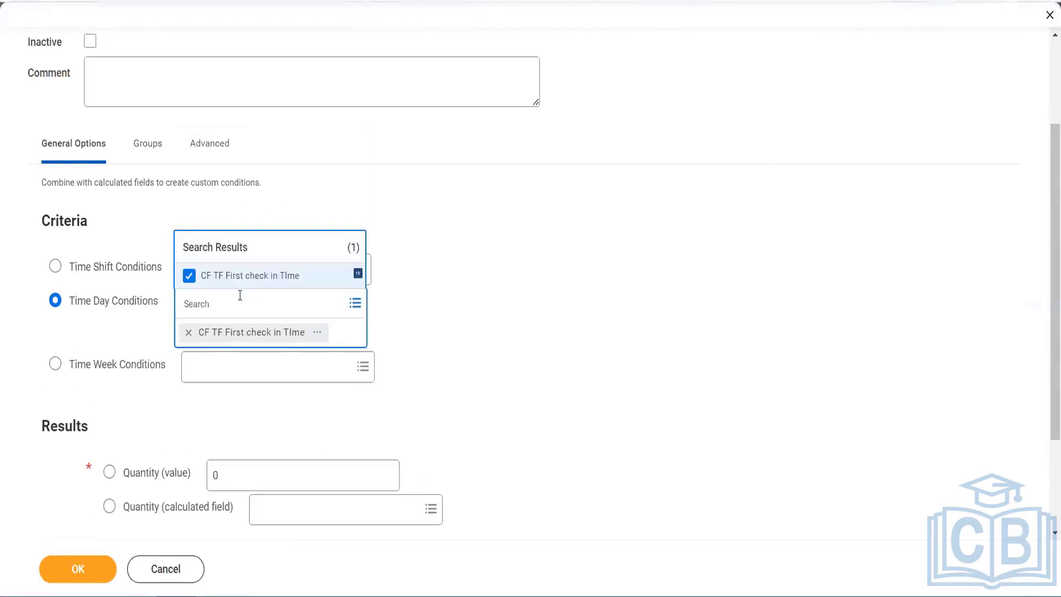
{"action": "left_click", "coordinate": [514, 405]}
{"action": "left_click", "coordinate": [252, 448]}
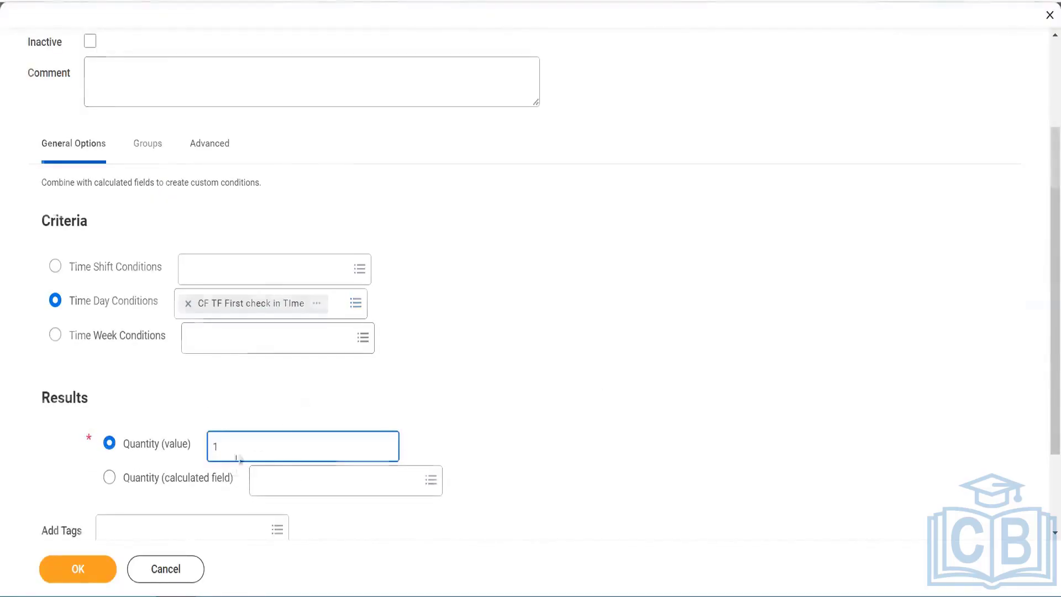
{"action": "scroll", "coordinate": [232, 425], "scroll_direction": "down", "scroll_amount": 2}
{"action": "left_click", "coordinate": [226, 426]}
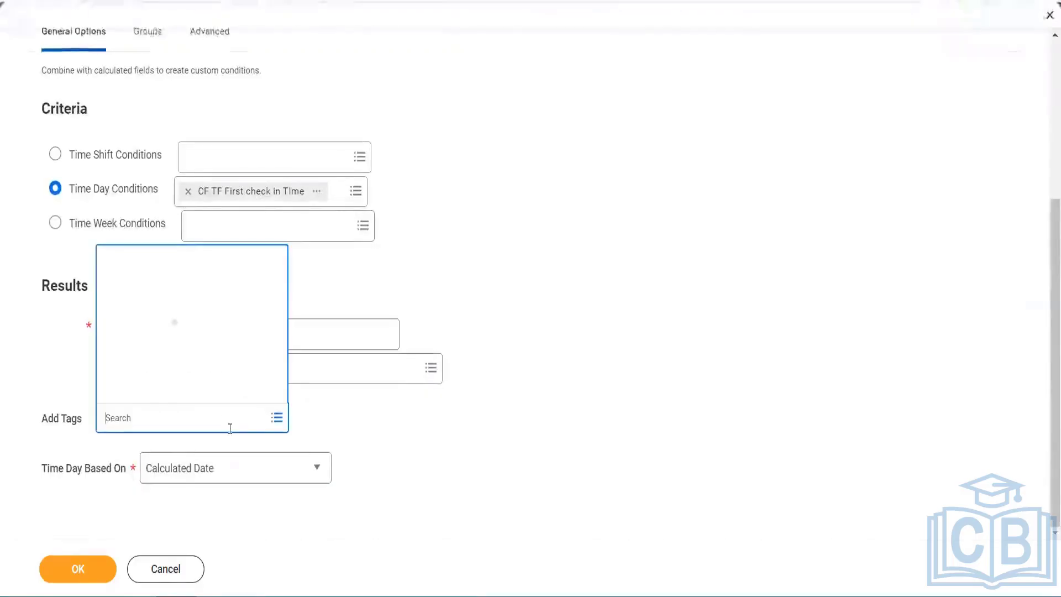
Create a new time calculation tag named AK Late Coming
{"action": "left_click", "coordinate": [171, 392]}
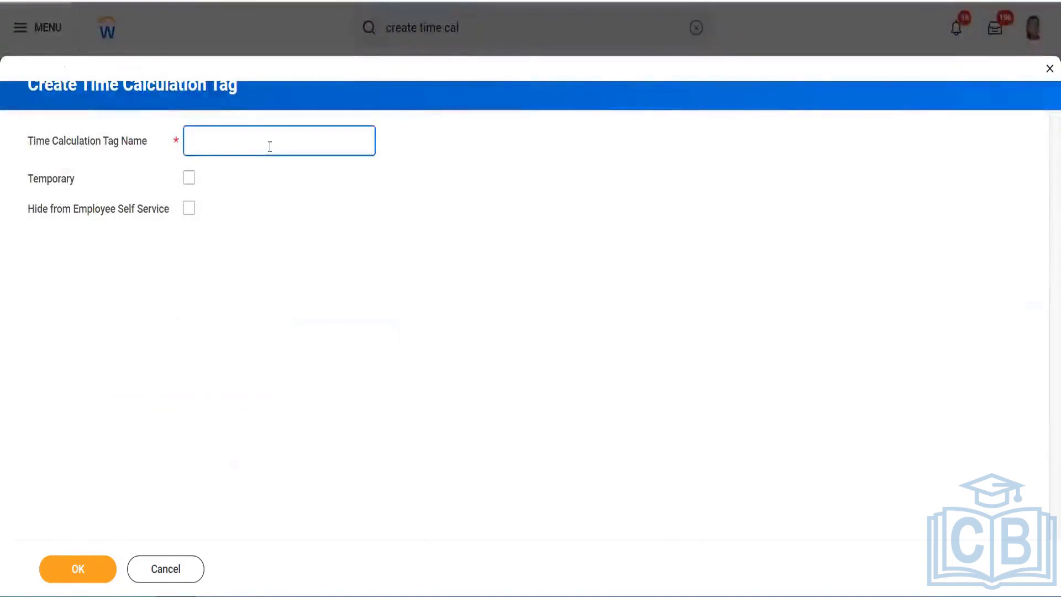
{"action": "type", "text": "AK Late"}
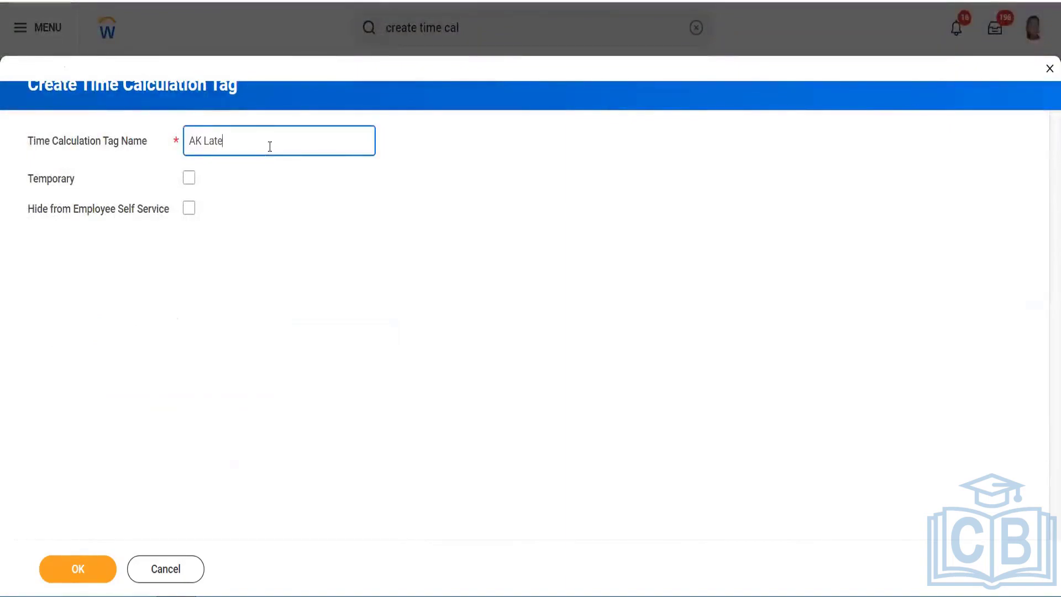
{"action": "type", "text": " Coming"}
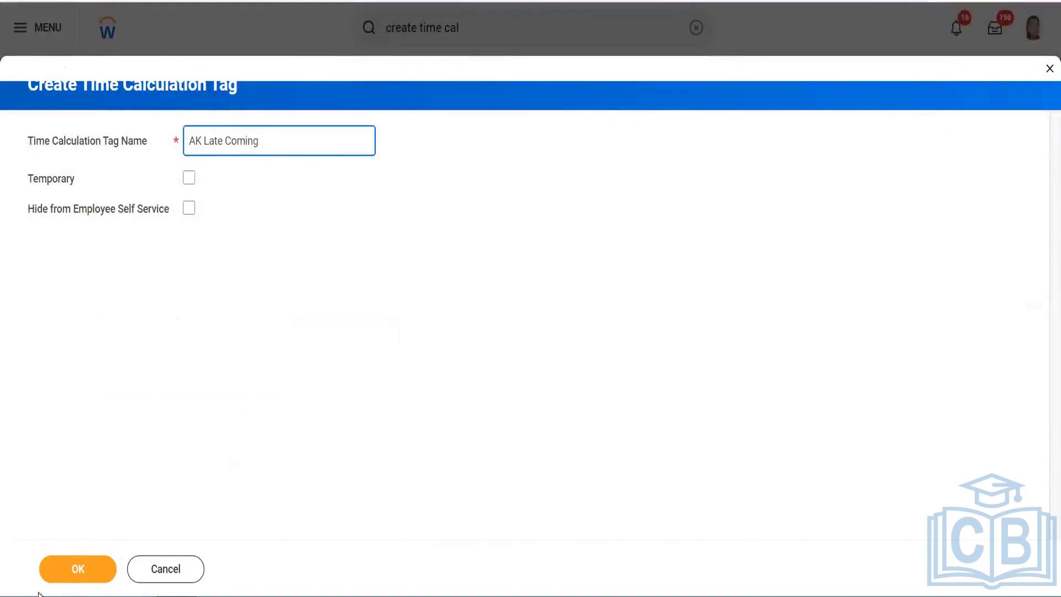
{"action": "left_click", "coordinate": [77, 569]}
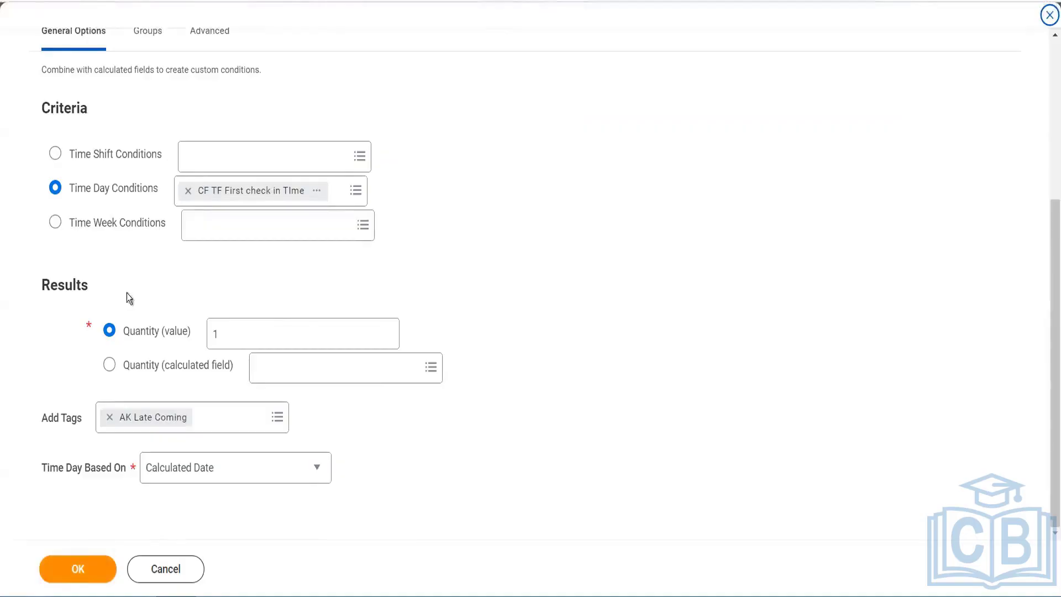
Assign the Ak Time calculation group and save AK Time Block Late Checkin
{"action": "scroll", "coordinate": [148, 98], "scroll_direction": "up", "scroll_amount": 3}
{"action": "left_click", "coordinate": [148, 188]}
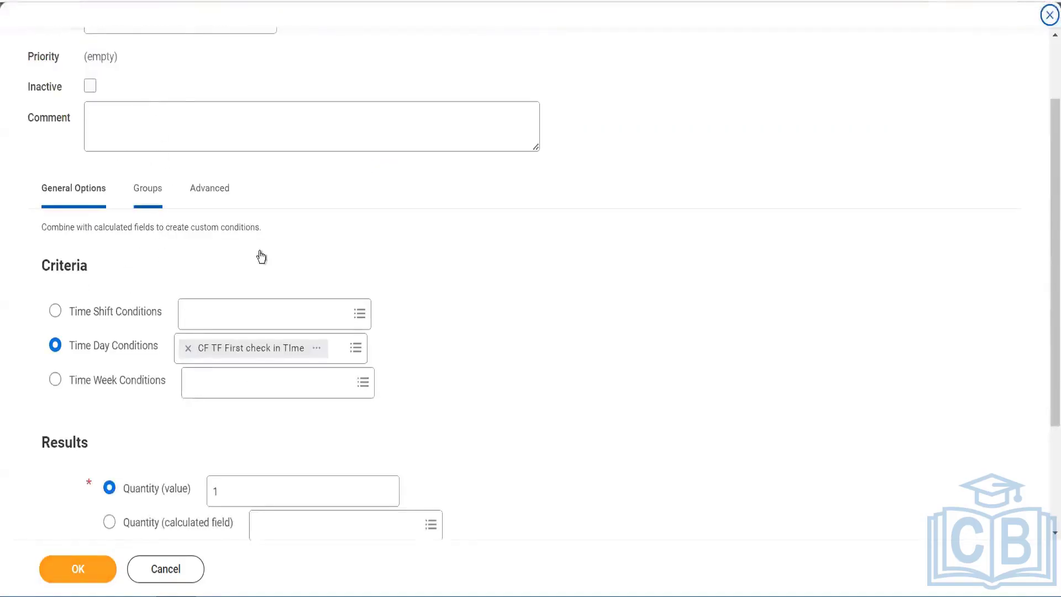
{"action": "left_click", "coordinate": [232, 325]}
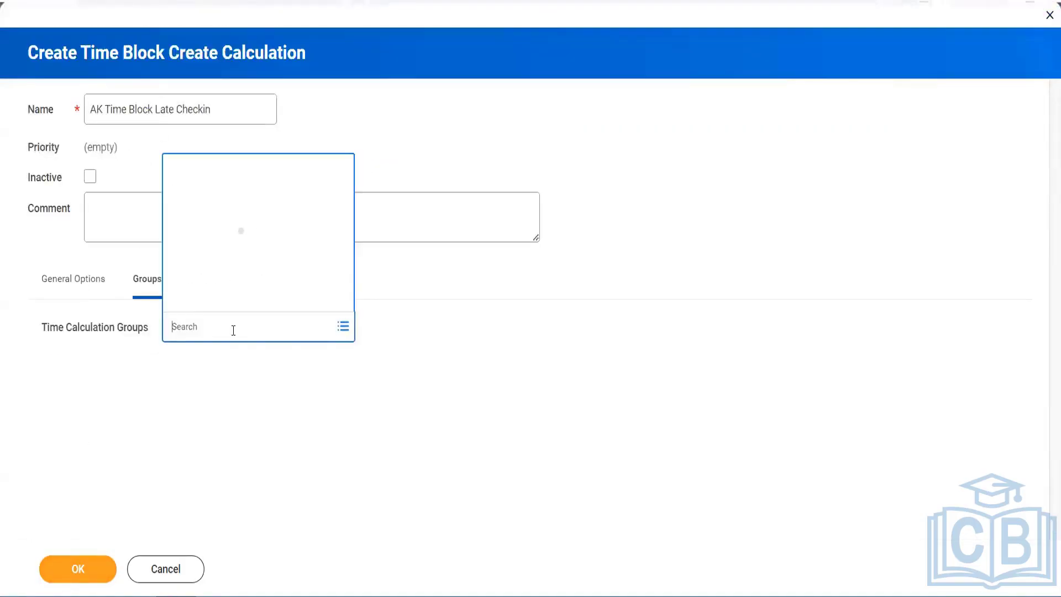
{"action": "type", "text": "AK"}
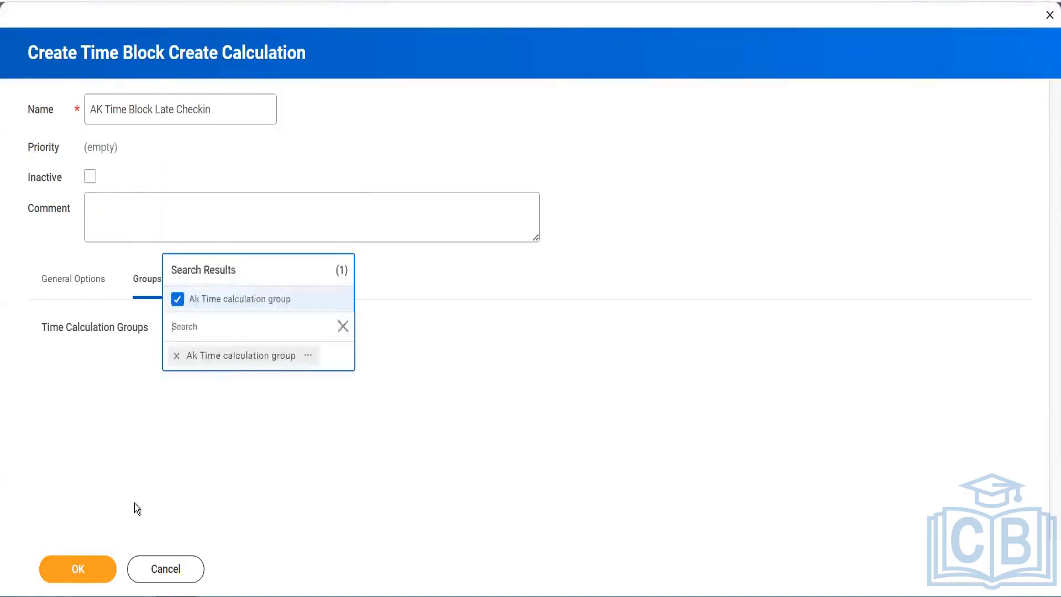
{"action": "left_click", "coordinate": [63, 580]}
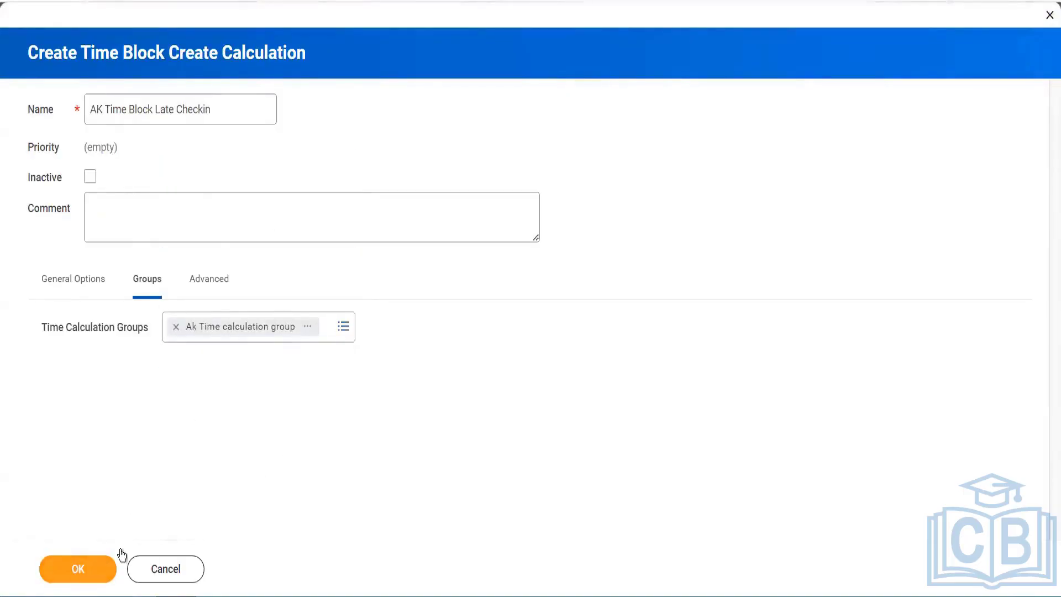
{"action": "left_click", "coordinate": [111, 562]}
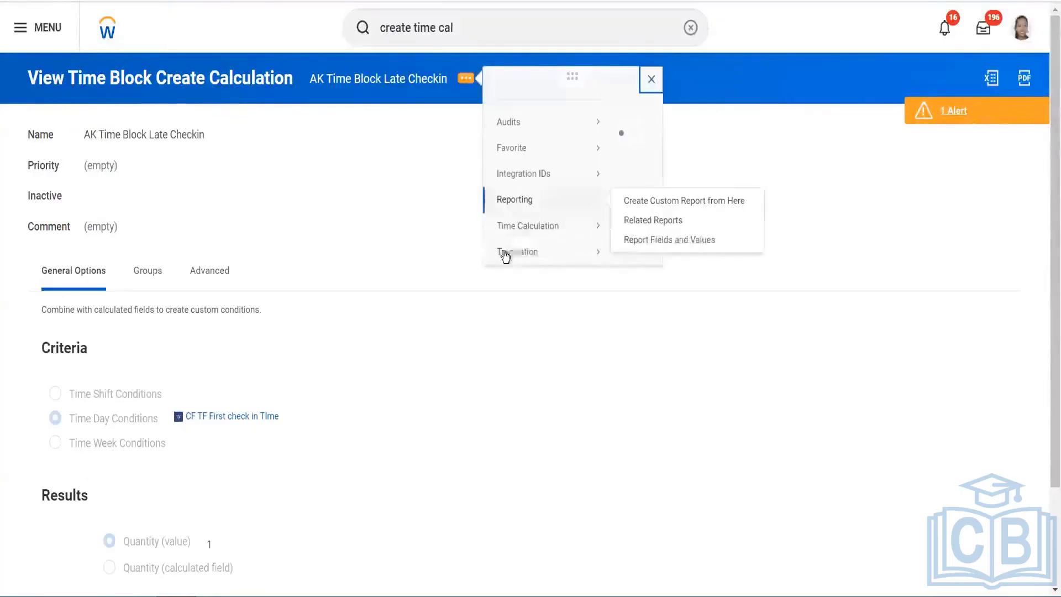
Set AK Time Block Late Checkin's calculation priority to 017 in Maintain Time Calculation Priorities
{"action": "mouse_move", "coordinate": [545, 241]}
{"action": "left_click", "coordinate": [323, 264]}
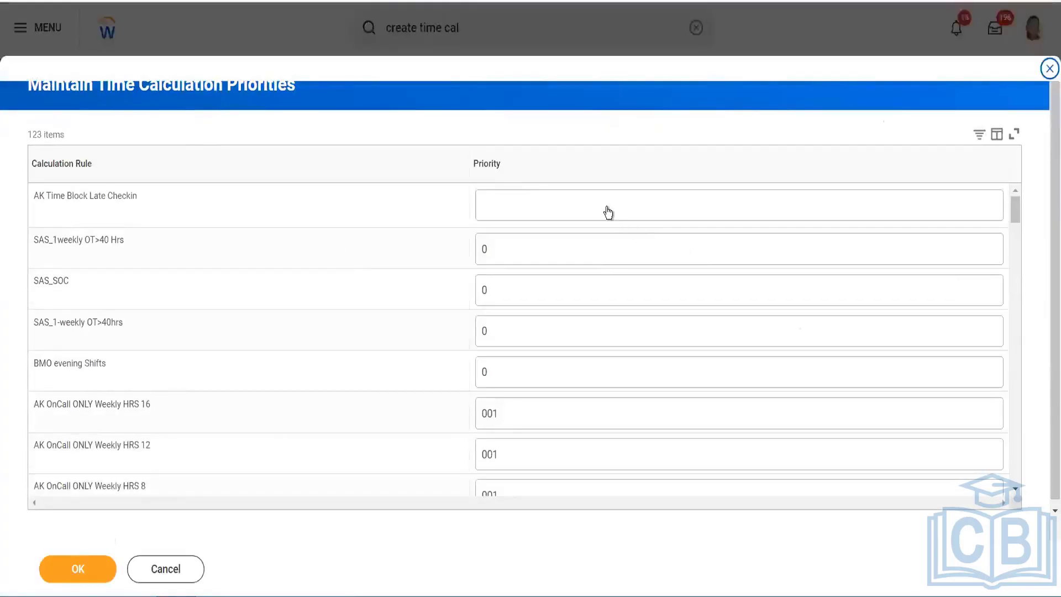
{"action": "left_click", "coordinate": [608, 213]}
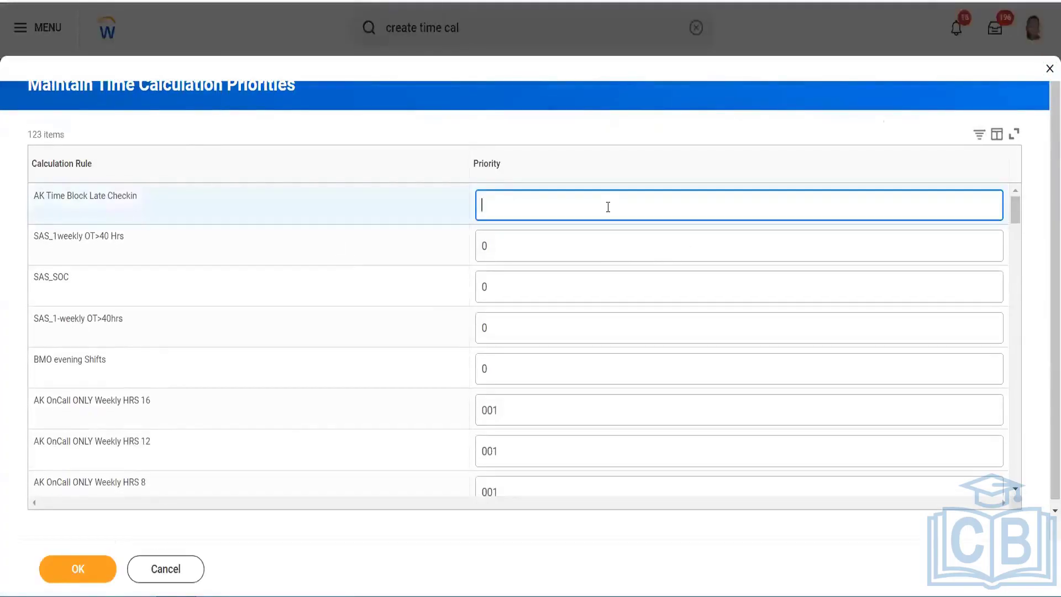
{"action": "type", "text": "017"}
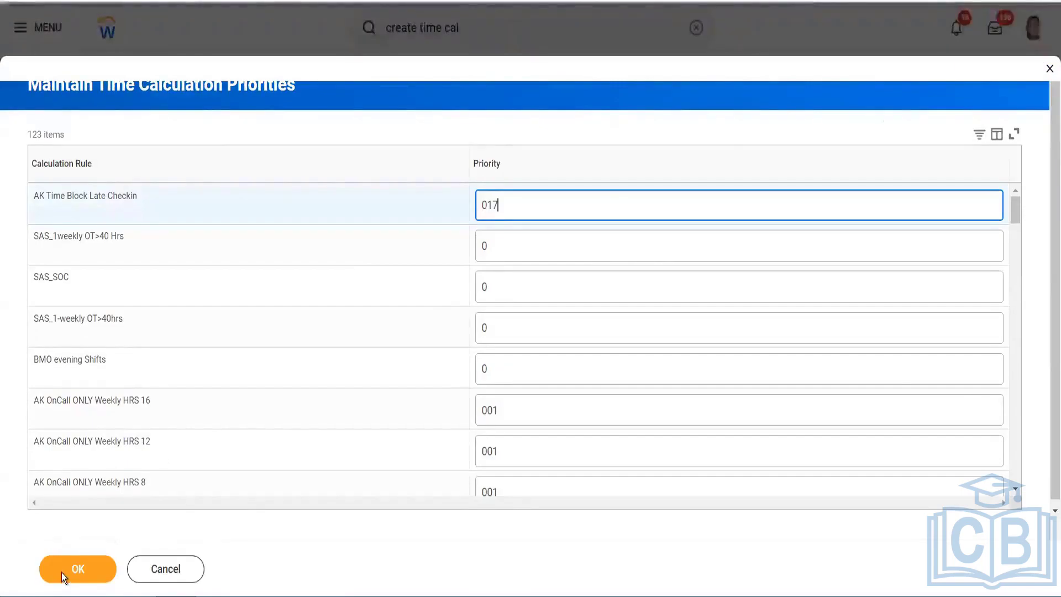
{"action": "left_click", "coordinate": [64, 572]}
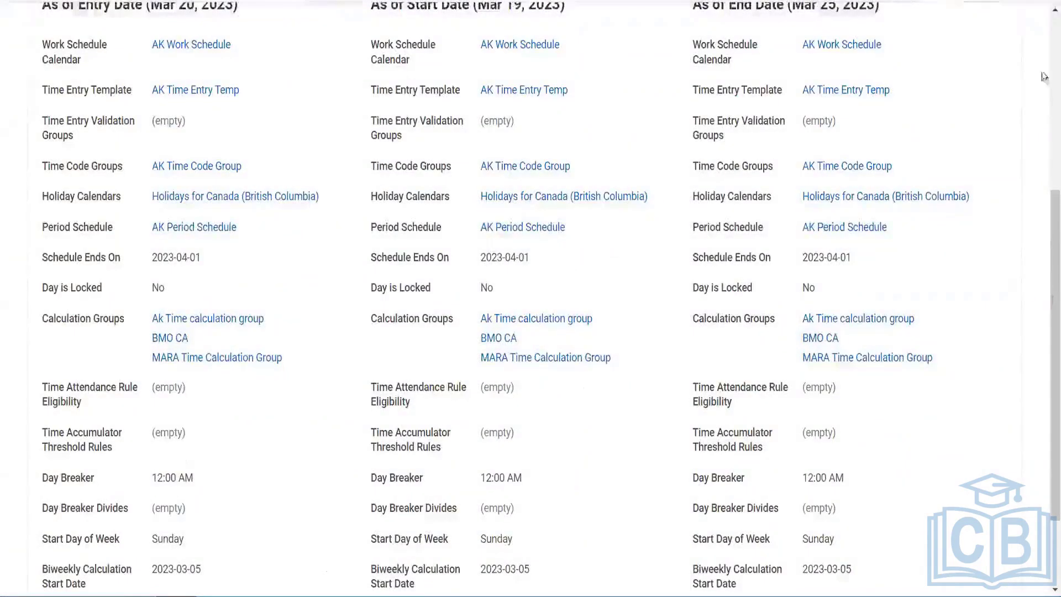
Open Enter Time for the test worker's week of Mar 19–25, 2023
{"action": "scroll", "coordinate": [1043, 76], "scroll_direction": "up", "scroll_amount": 6}
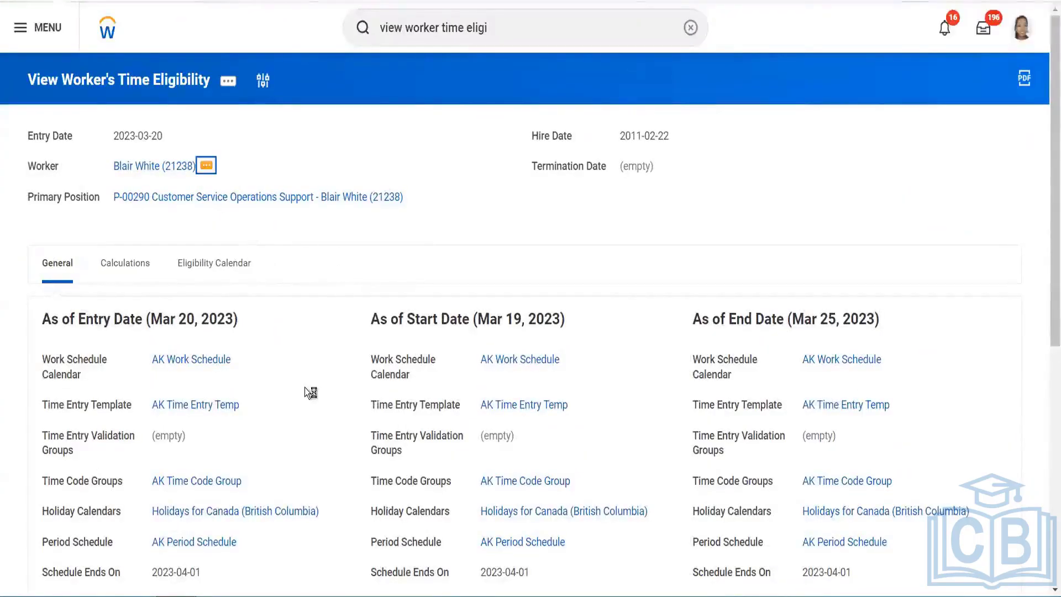
{"action": "scroll", "coordinate": [276, 390], "scroll_direction": "down", "scroll_amount": 5}
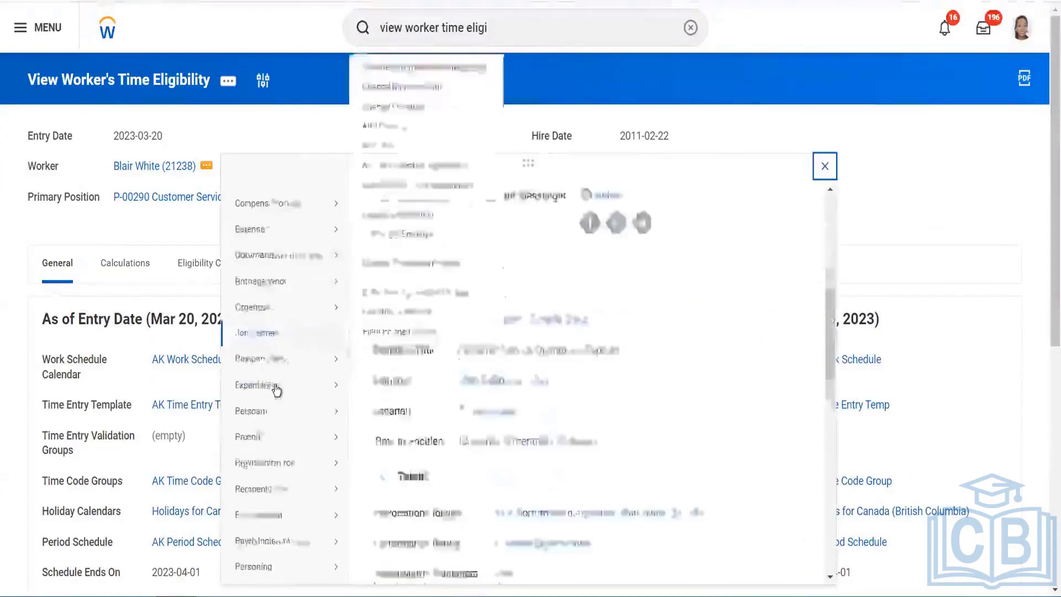
{"action": "scroll", "coordinate": [276, 390], "scroll_direction": "down", "scroll_amount": 8}
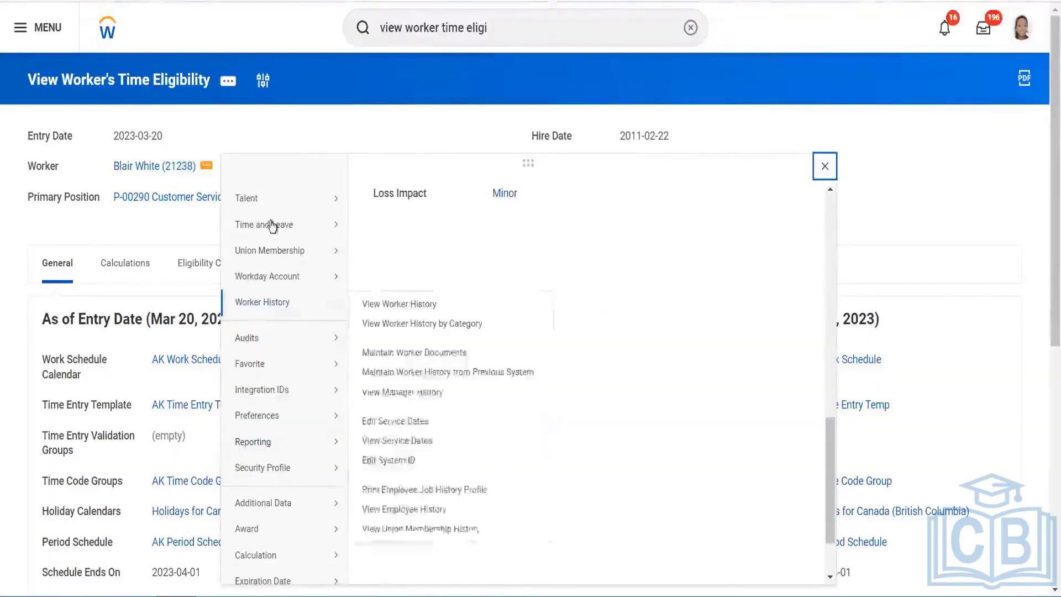
{"action": "mouse_move", "coordinate": [276, 227]}
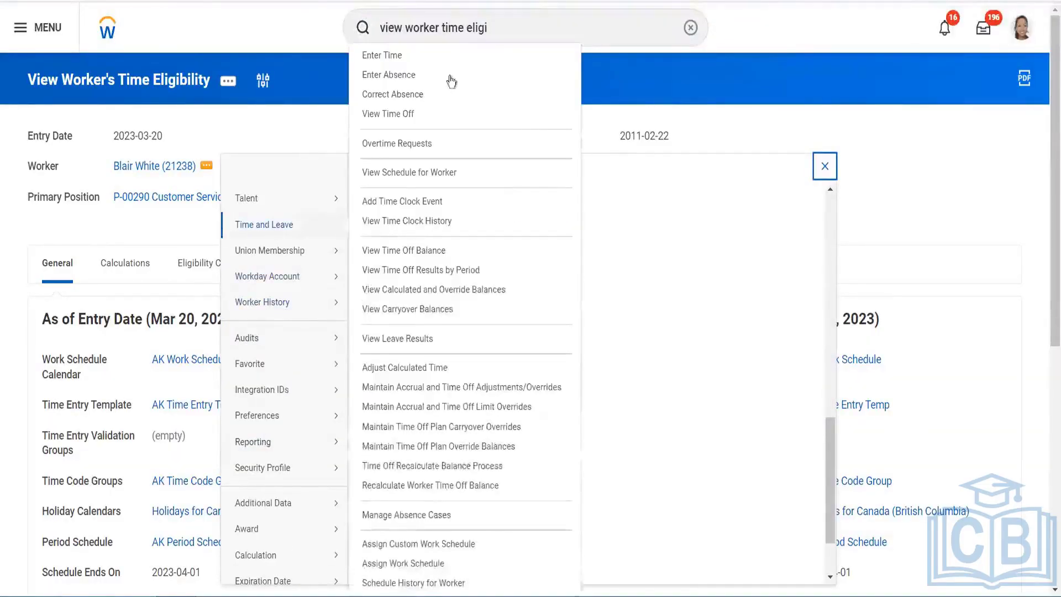
{"action": "left_click", "coordinate": [493, 57]}
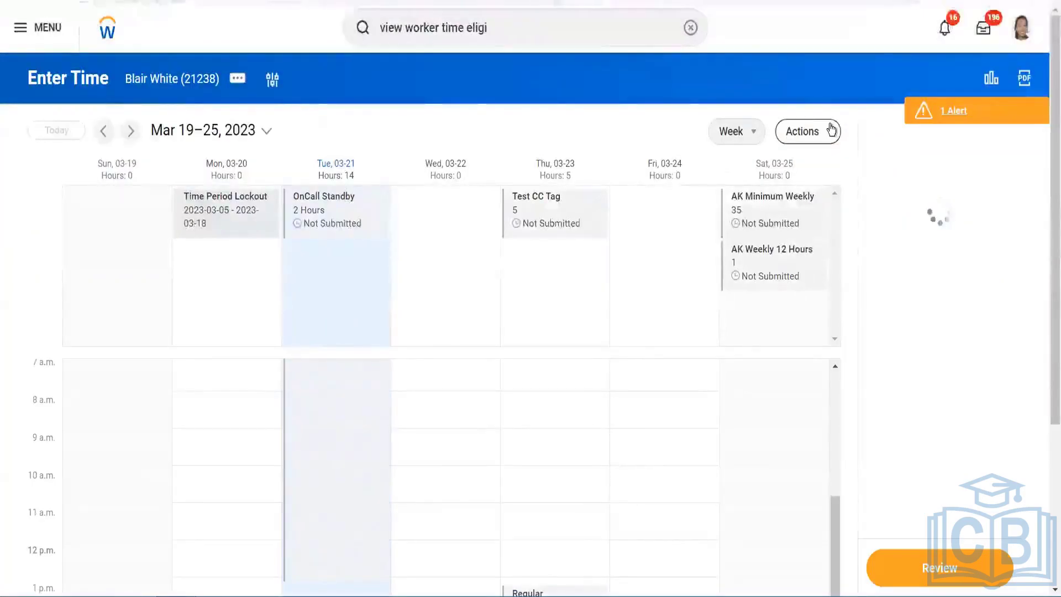
Clear all time blocks for Mar 19–25, 2023 and start a new entry on Tue 03-21
{"action": "left_click", "coordinate": [807, 131]}
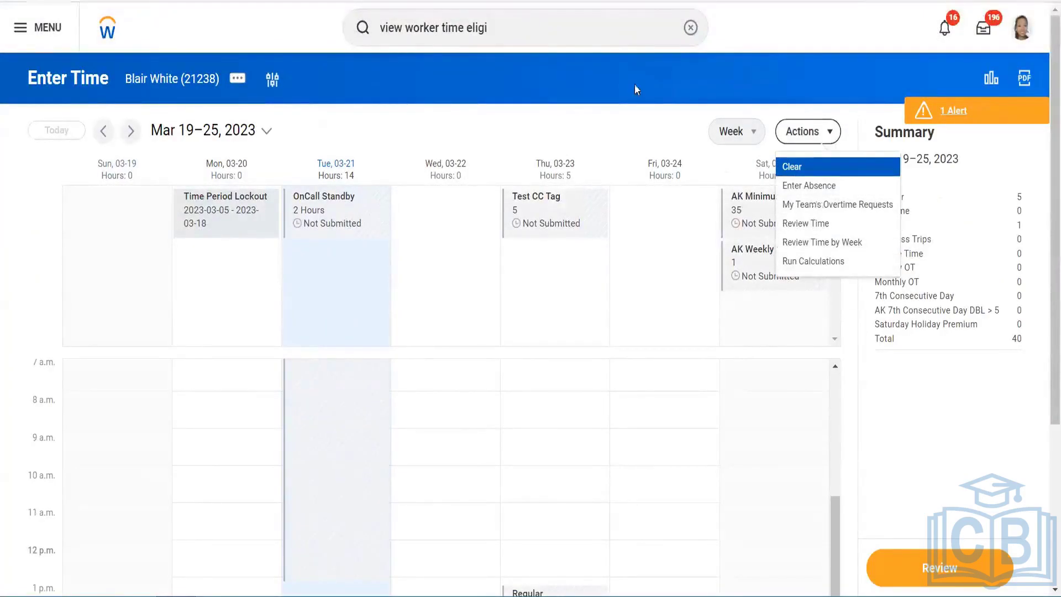
{"action": "left_click", "coordinate": [798, 171]}
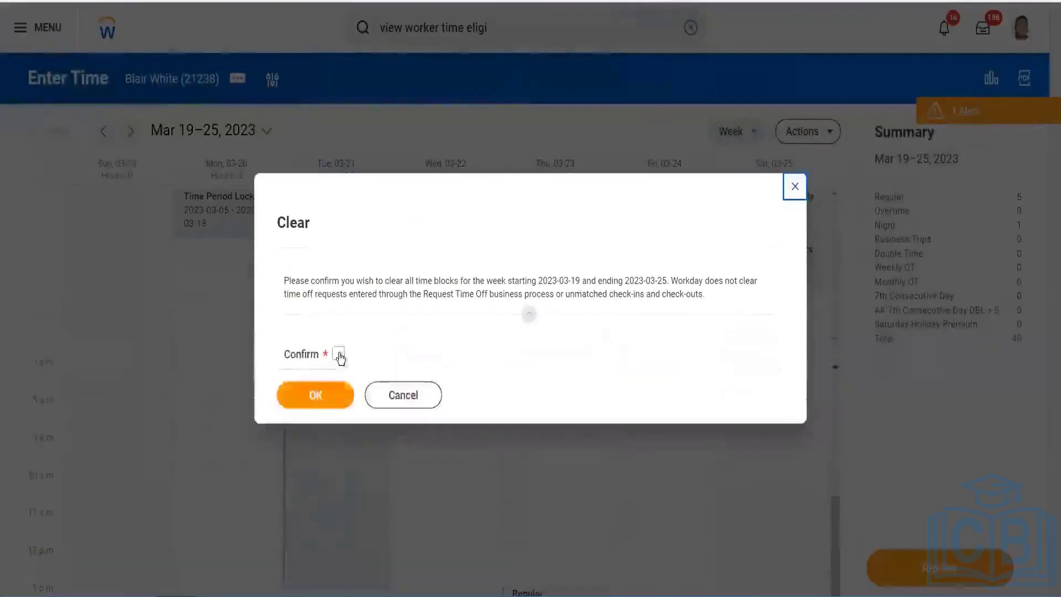
{"action": "left_click", "coordinate": [338, 353]}
{"action": "left_click", "coordinate": [330, 397]}
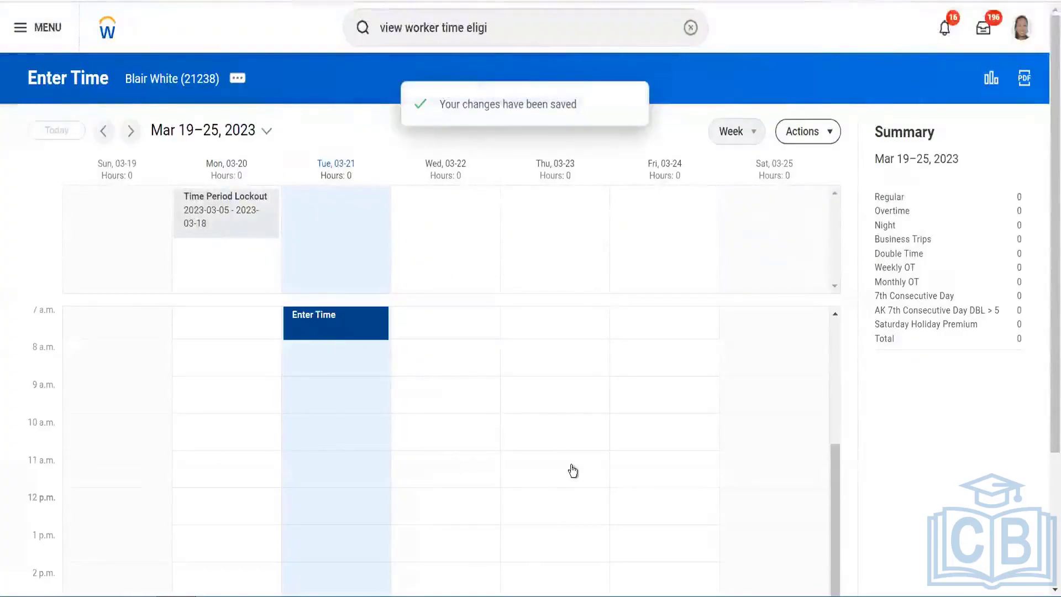
{"action": "left_click", "coordinate": [557, 469]}
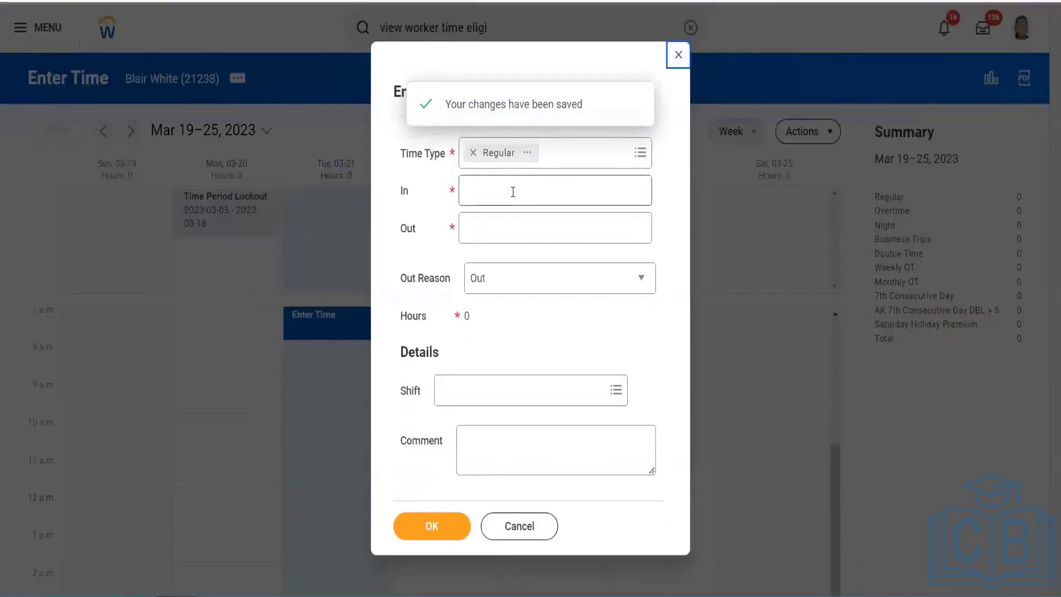
Save a Regular 9:30 AM–6:00 PM entry (8.5 hours) on Tue 03-21
{"action": "left_click", "coordinate": [512, 192]}
{"action": "type", "text": "9"}
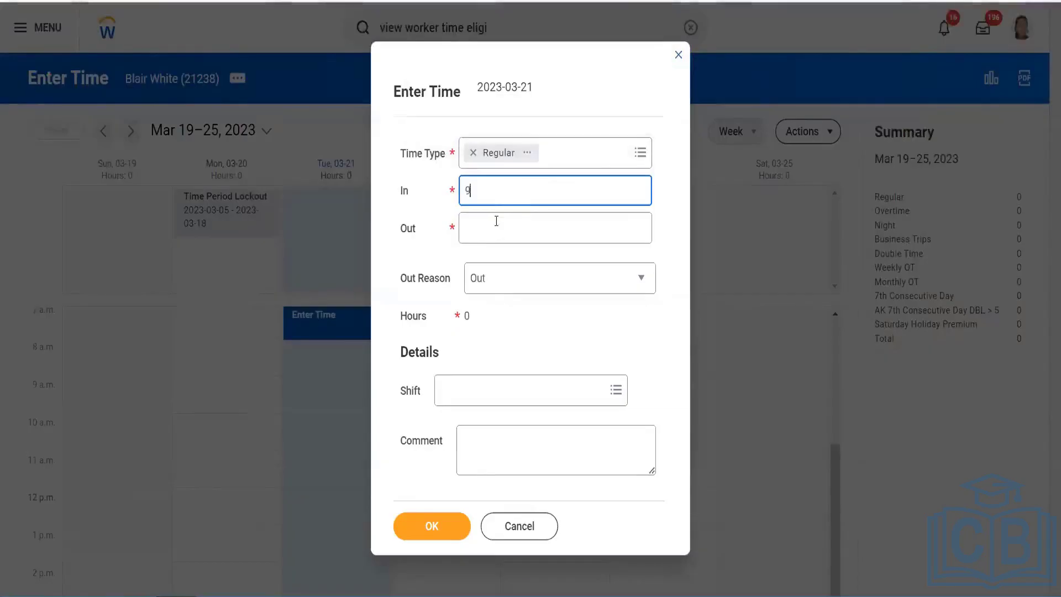
{"action": "left_click", "coordinate": [490, 227]}
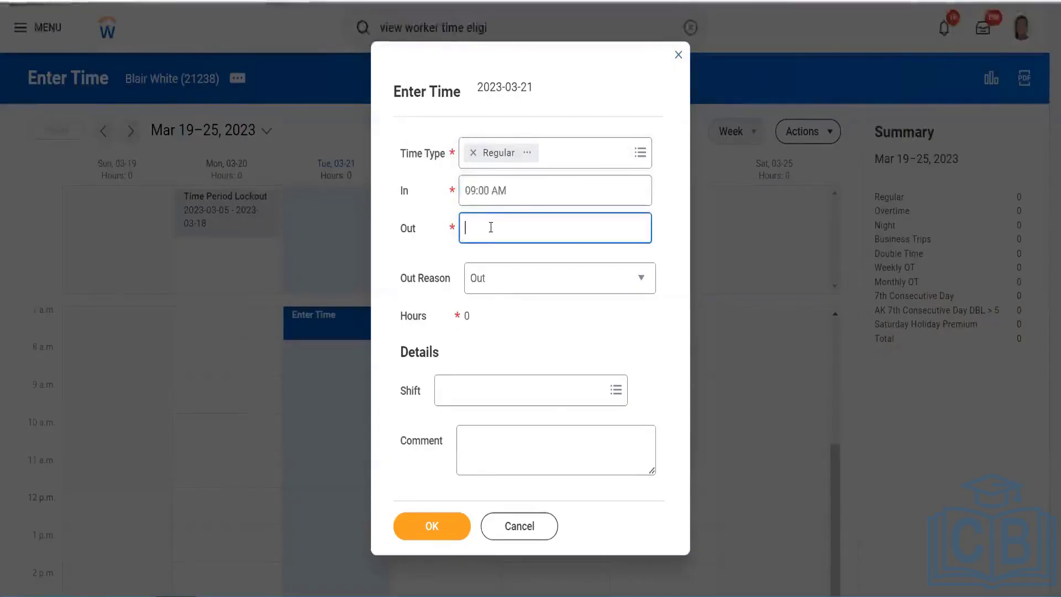
{"action": "left_click", "coordinate": [500, 196]}
{"action": "key", "text": "BackSpace"}
{"action": "type", "text": "3"}
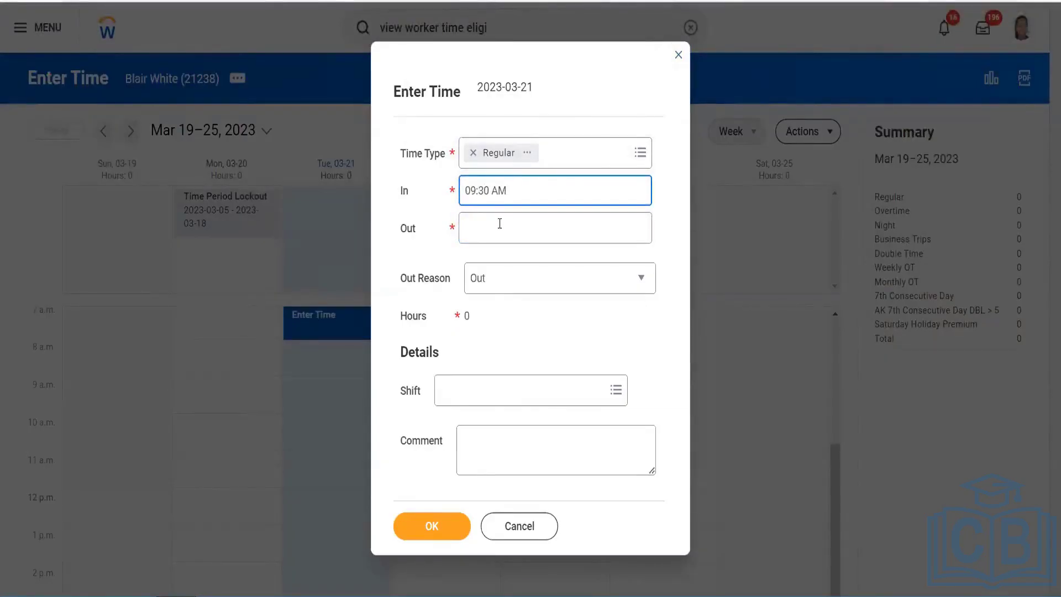
{"action": "left_click", "coordinate": [499, 224]}
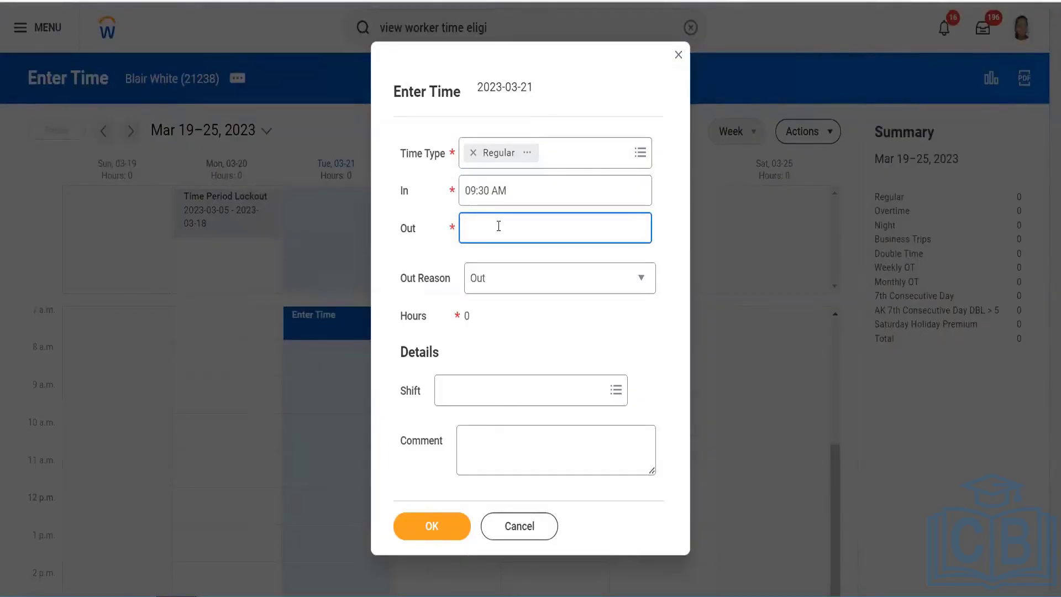
{"action": "type", "text": "18"}
{"action": "left_click", "coordinate": [476, 424]}
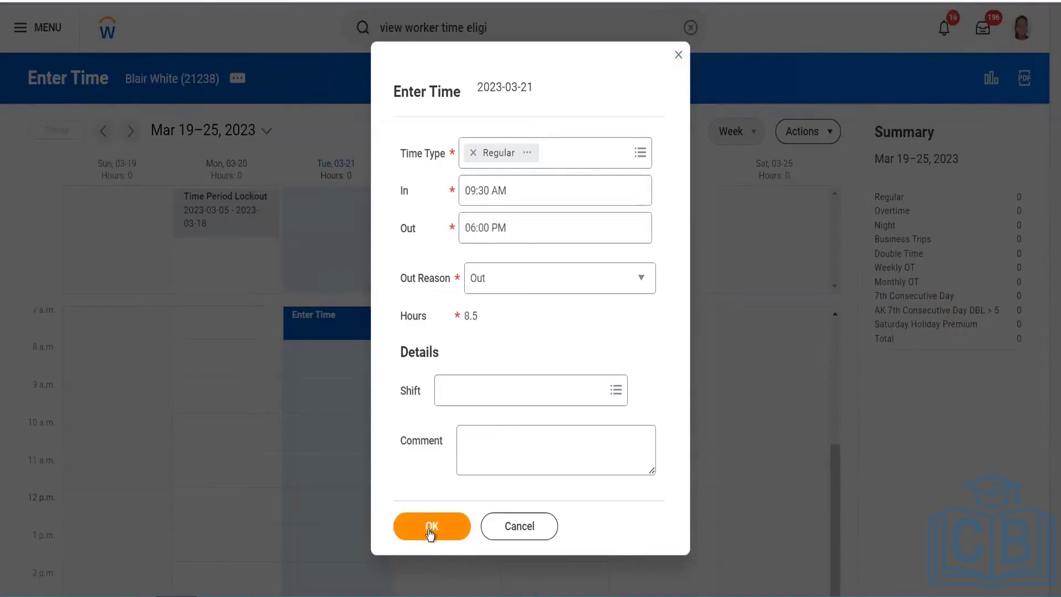
{"action": "left_click", "coordinate": [429, 531]}
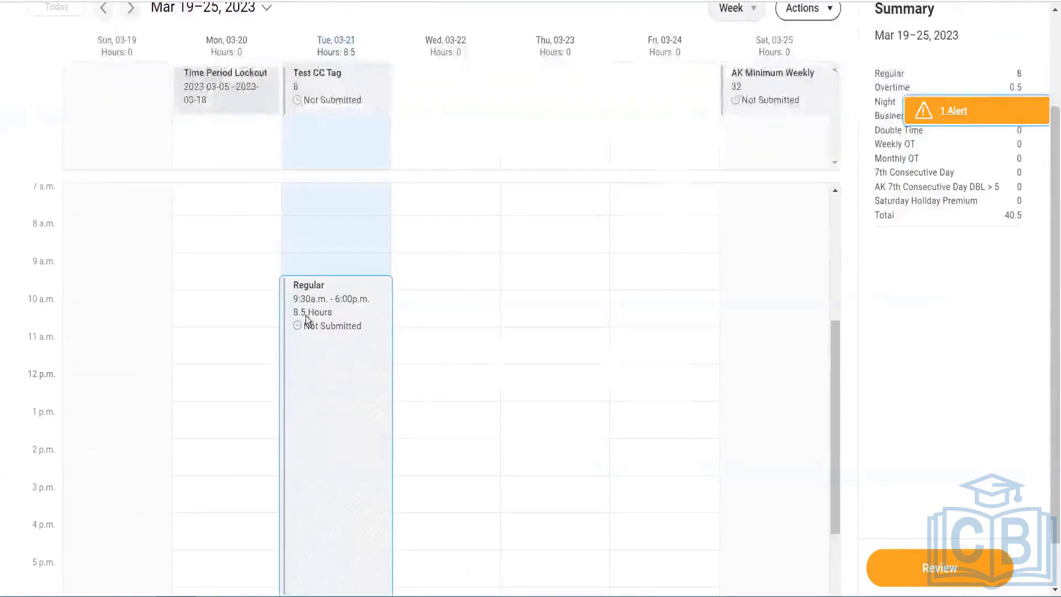
Reopen the Tuesday entry and change its check-in time to 10
{"action": "left_click", "coordinate": [306, 317]}
{"action": "left_click_drag", "start_coordinate": [529, 195], "coordinate": [384, 197]}
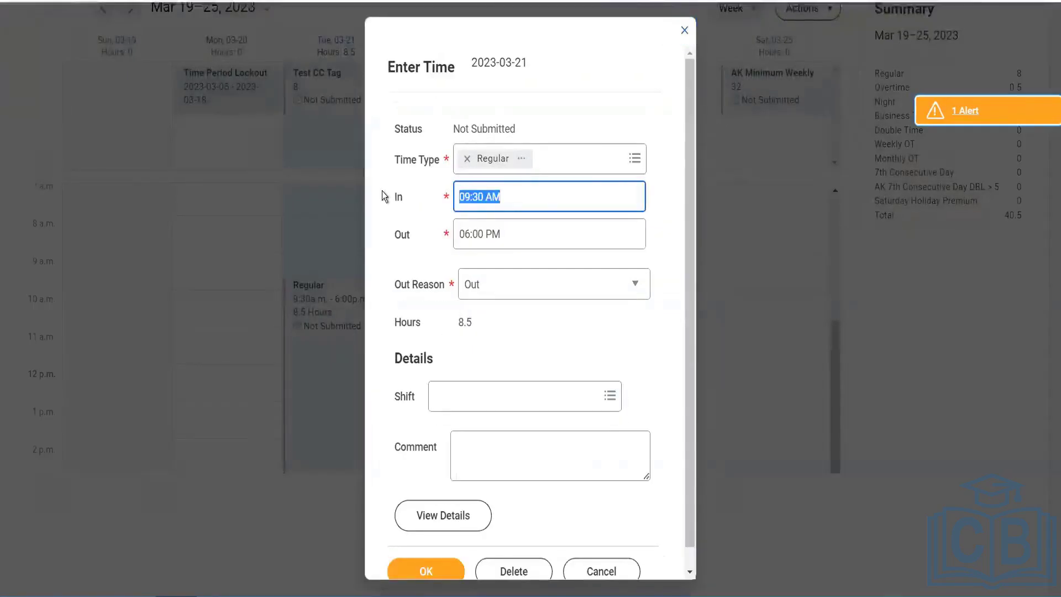
{"action": "type", "text": "10"}
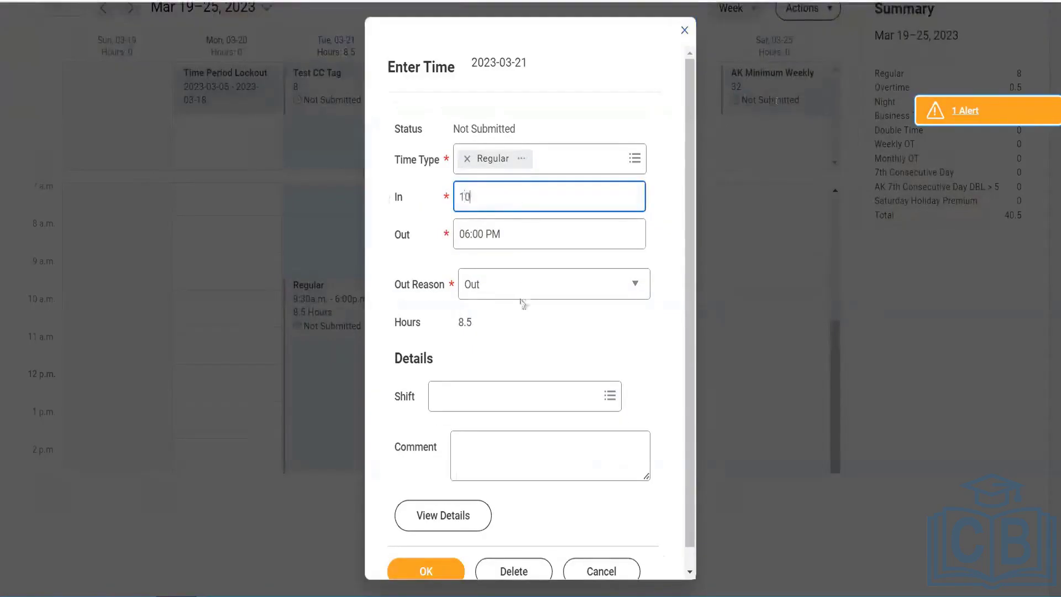